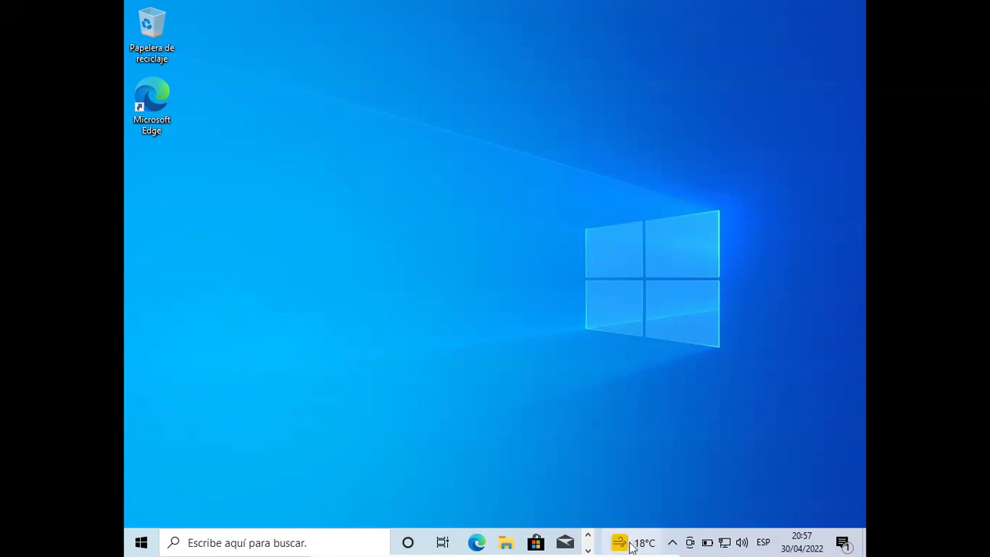
pyautogui.moveTo(628, 547)
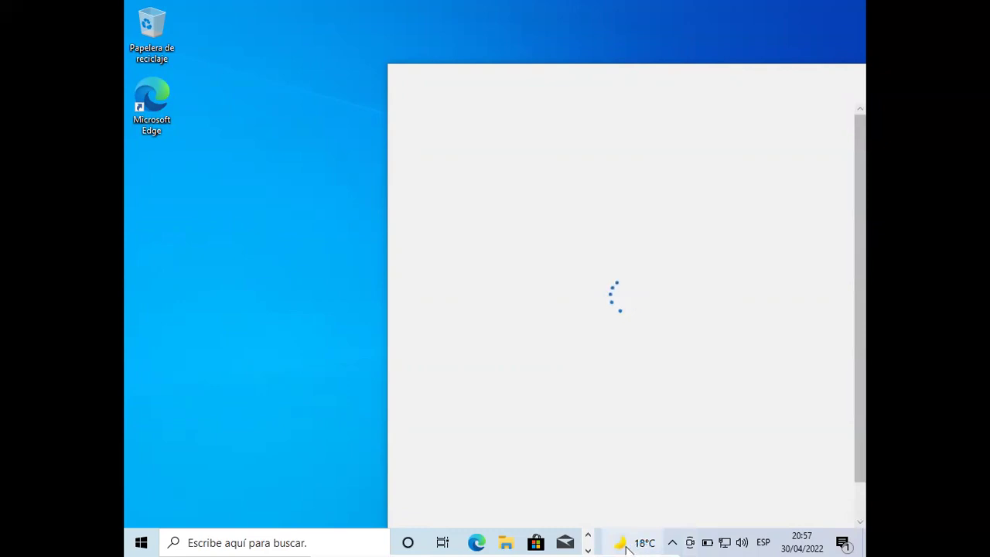
pyautogui.click(274, 390)
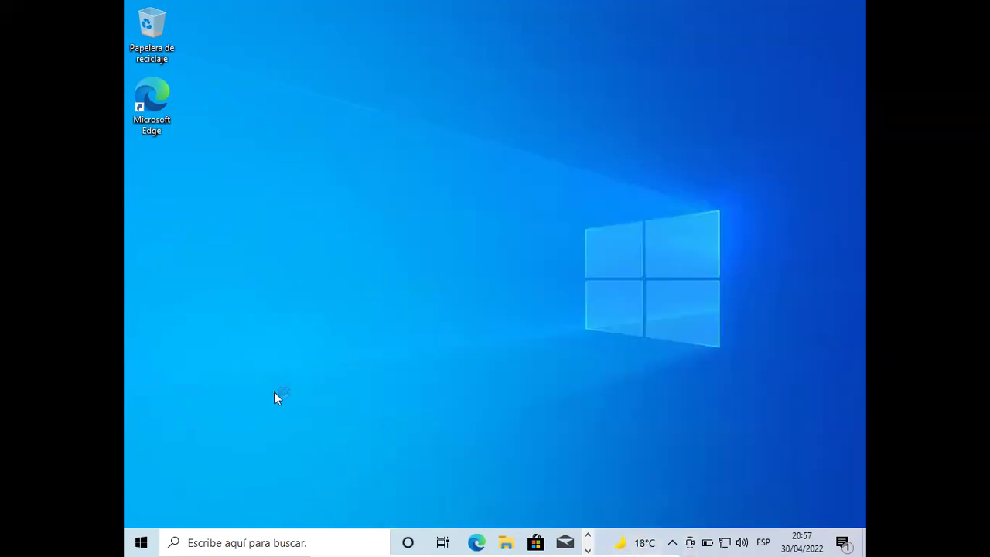
pyautogui.click(625, 549)
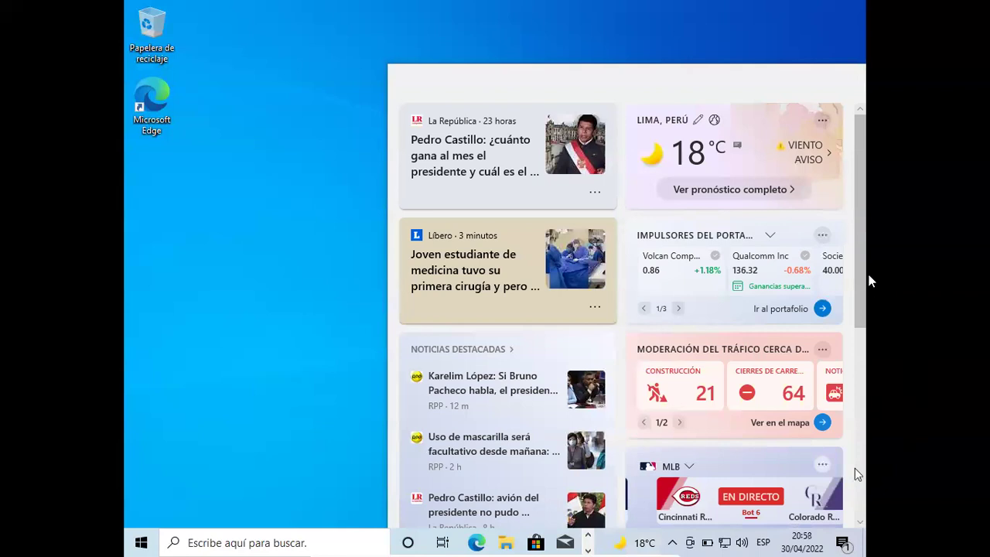
pyautogui.scroll(-5, 858, 265)
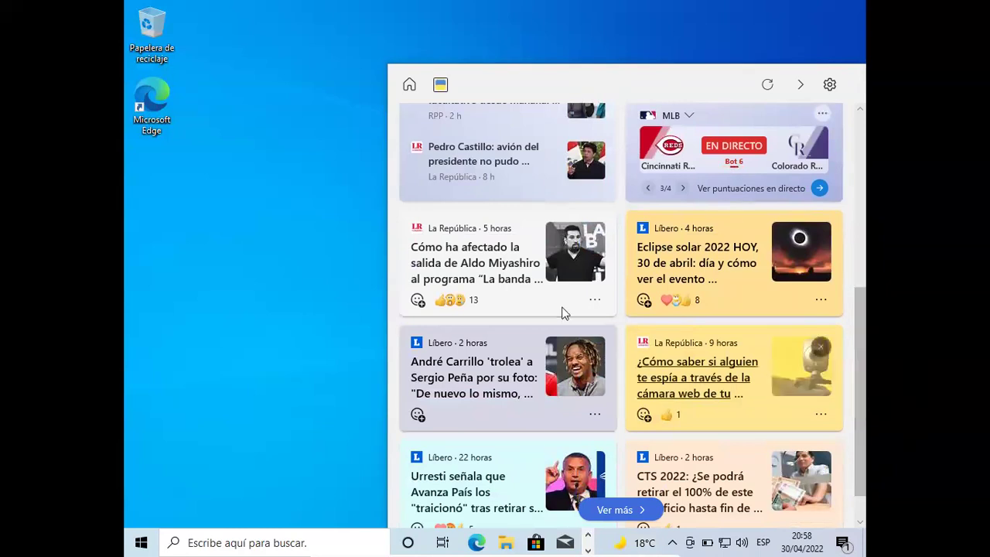
pyautogui.click(296, 285)
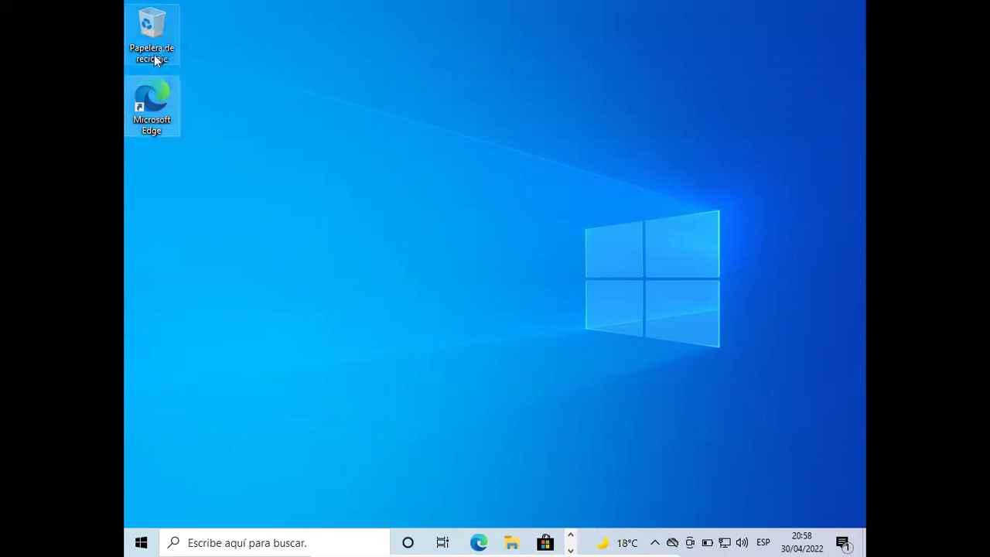
# - Dismiss the OneDrive storage warning and refresh the desktop so the synced files appear
pyautogui.click(160, 116)
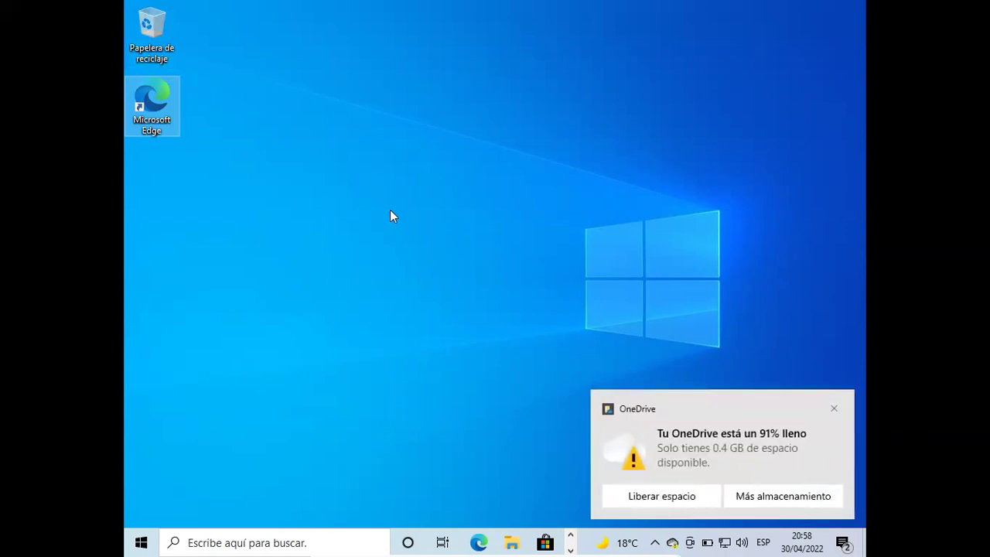
pyautogui.click(834, 408)
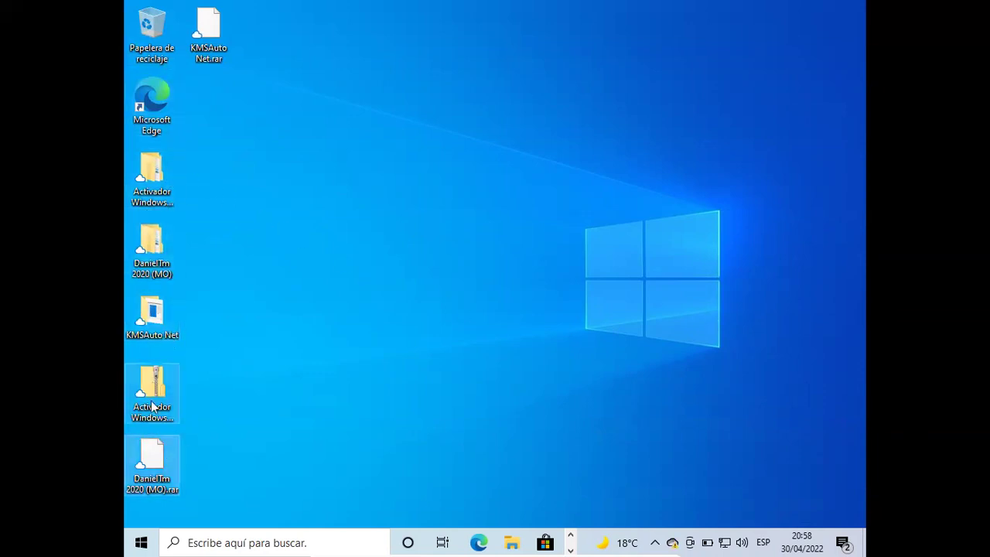
pyautogui.click(145, 203)
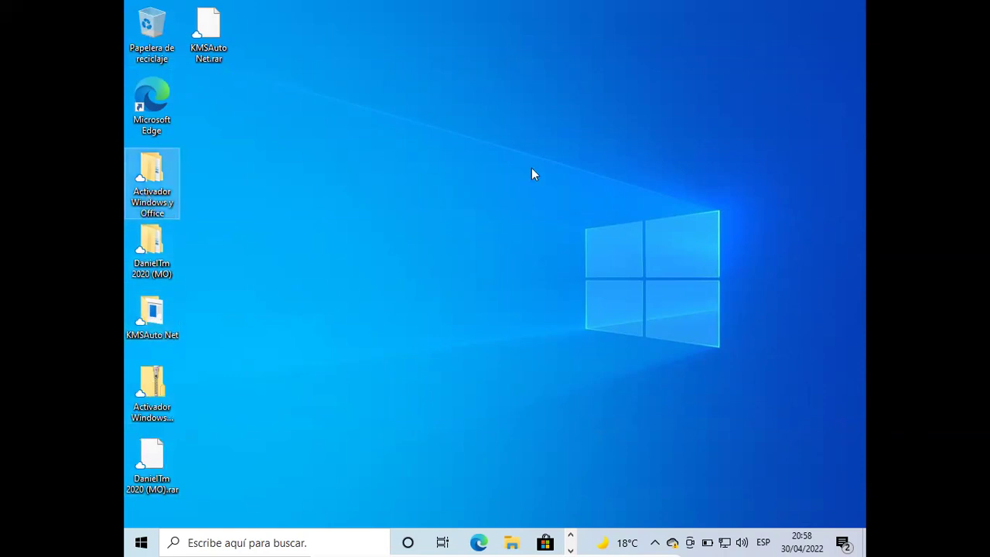
pyautogui.rightClick(593, 145)
pyautogui.click(659, 192)
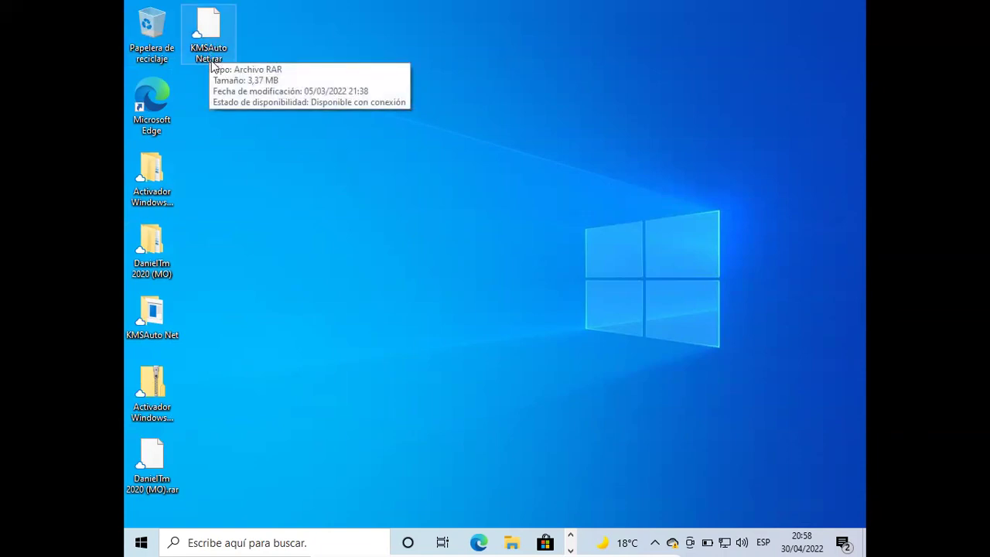
# - Refresh the desktop once more, then bring up OneDrive's 31 synced files
pyautogui.click(155, 334)
pyautogui.press('Down')
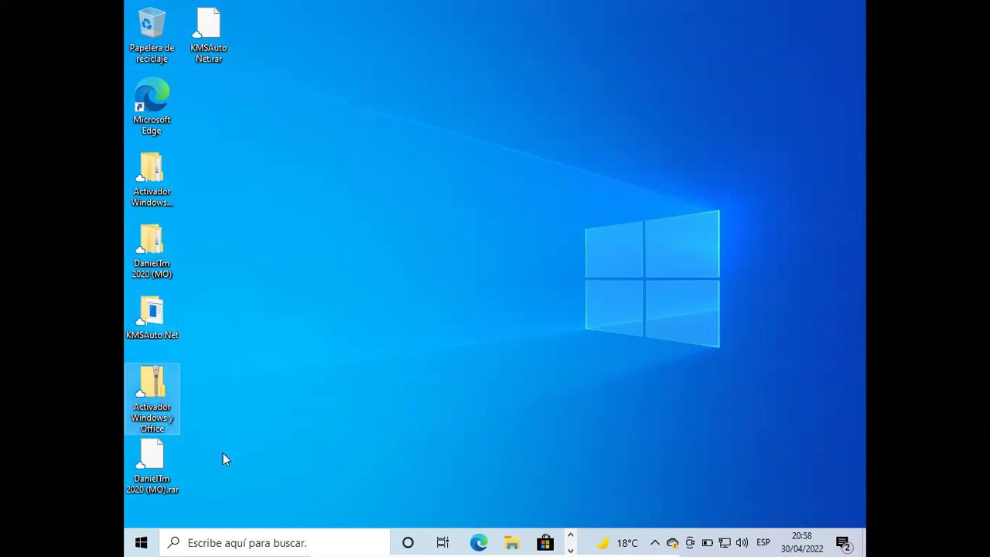
pyautogui.rightClick(586, 209)
pyautogui.click(646, 245)
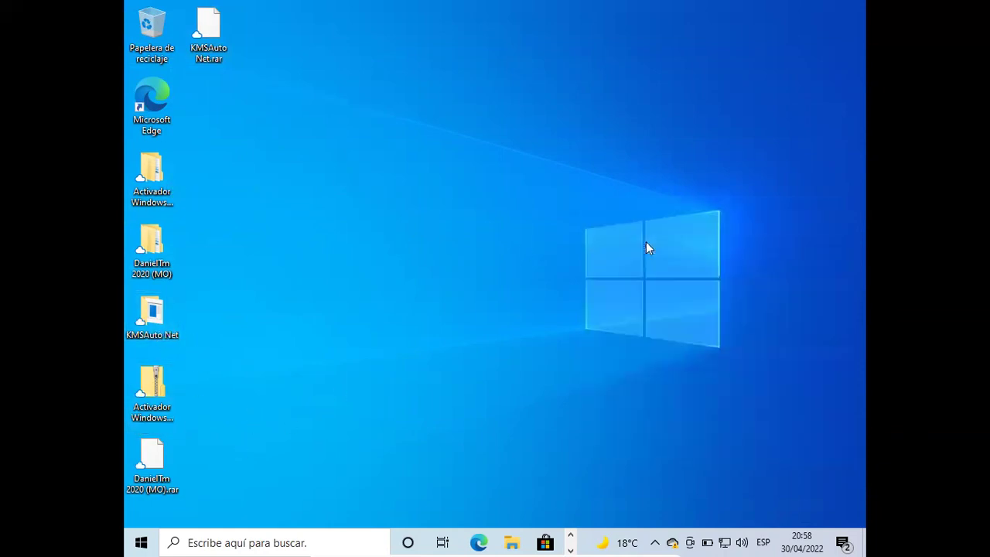
pyautogui.click(672, 542)
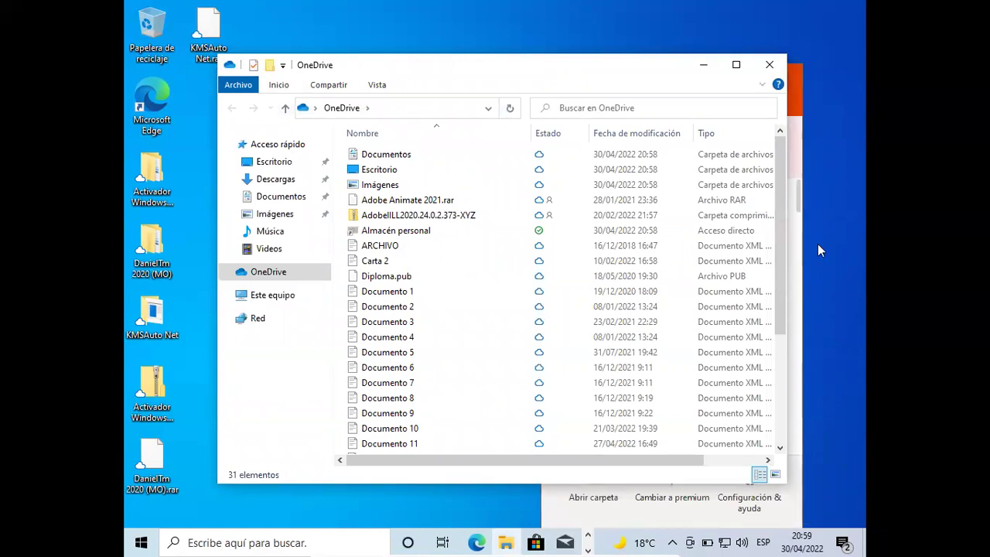
# - Close the OneDrive File Explorer window, leaving the 91% storage warning panel visible
pyautogui.click(770, 64)
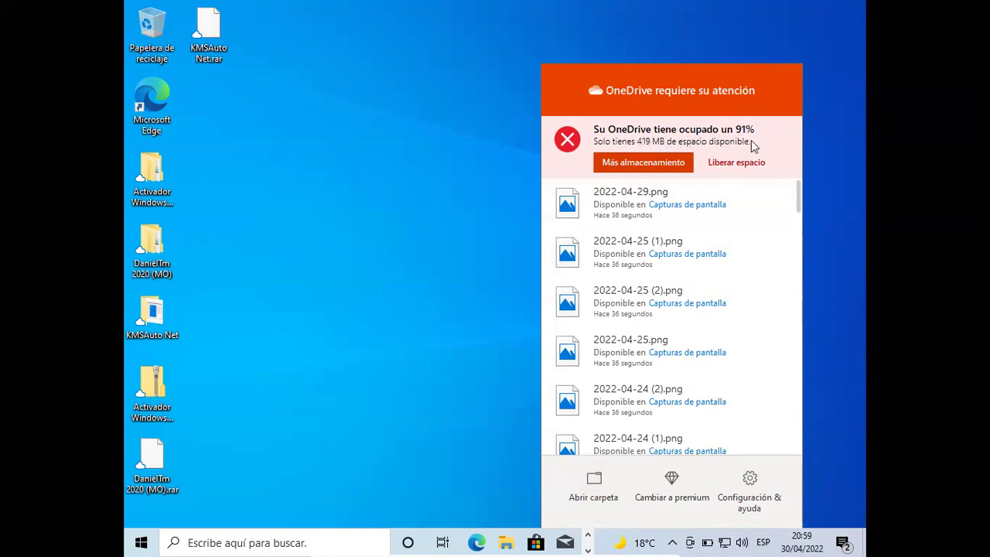
# - Request more OneDrive storage (Más almacenamiento), retry after the error, then dismiss the Microsoft 365 offer
pyautogui.click(646, 164)
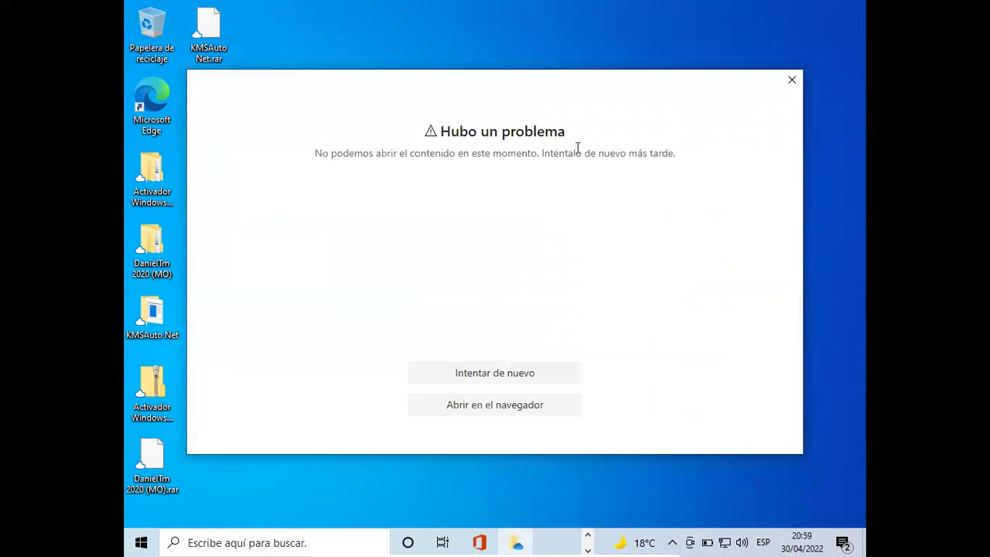
pyautogui.click(541, 379)
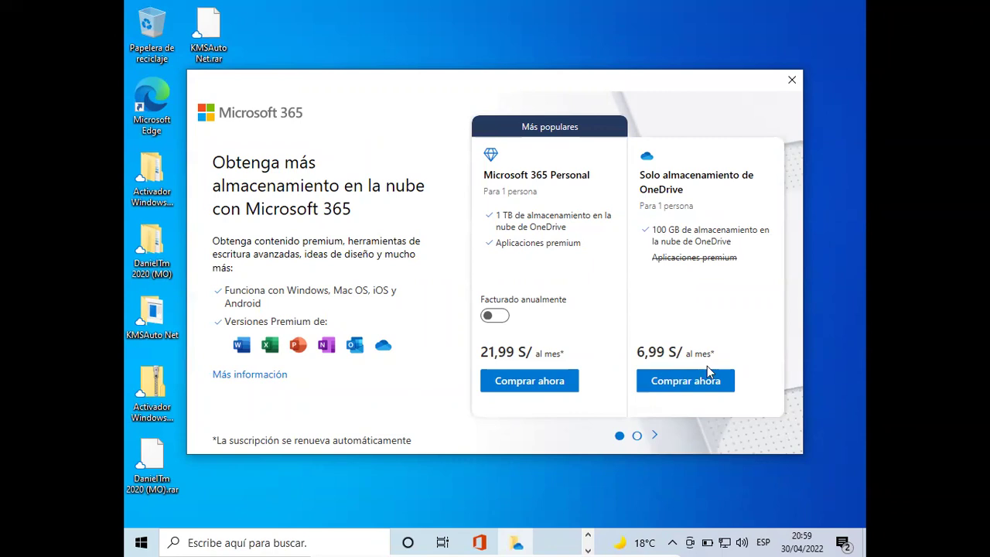
pyautogui.click(792, 80)
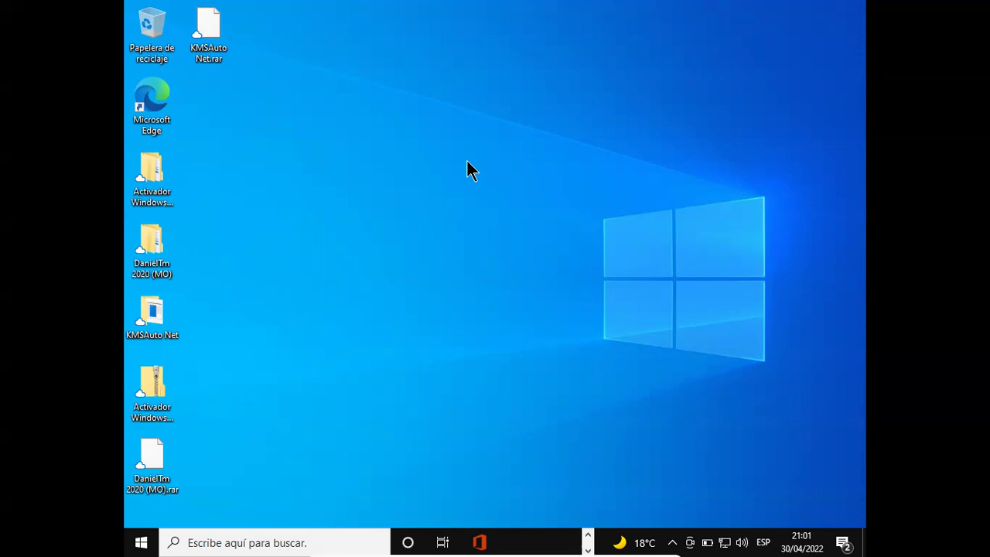
pyautogui.rightClick(468, 164)
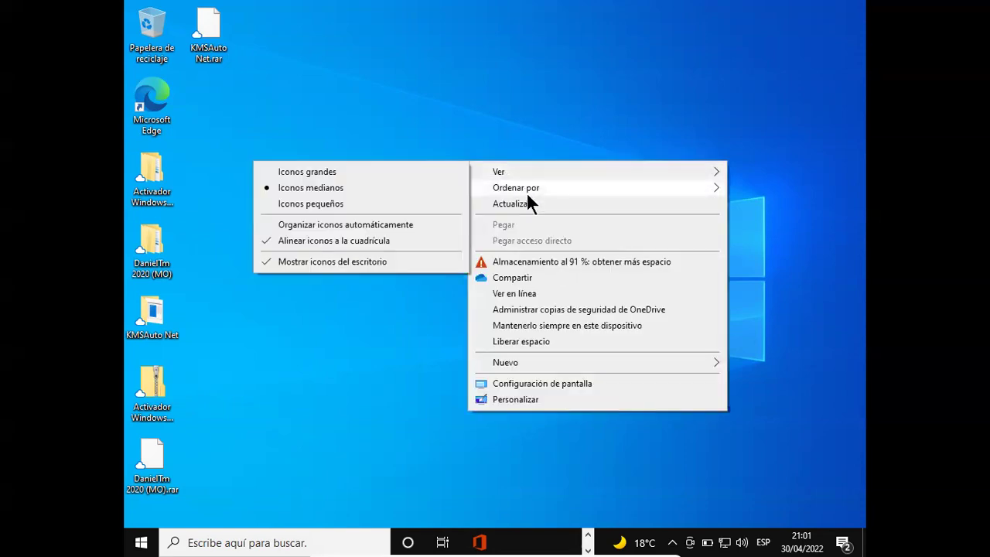
pyautogui.click(528, 204)
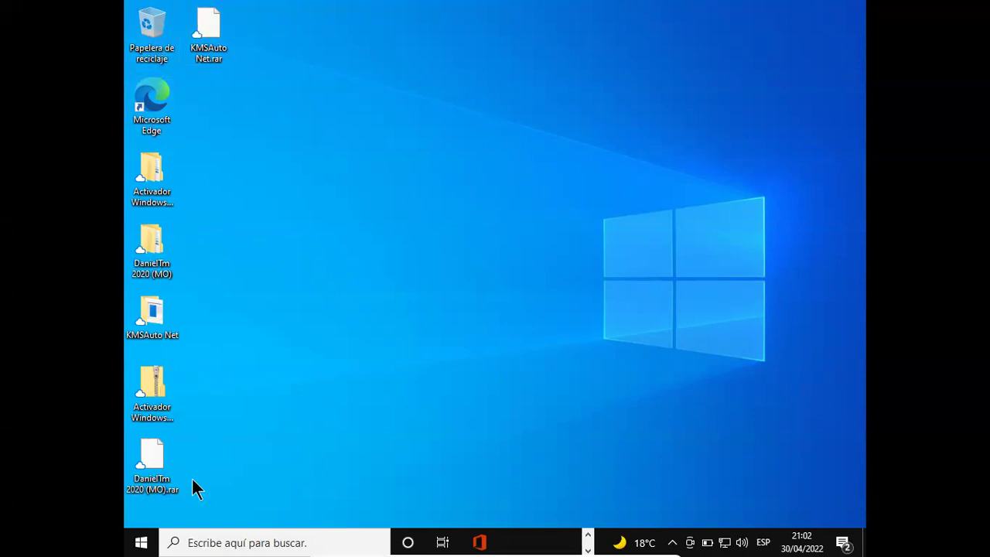
# - Open and close the Start menu, then select Microsoft Edge, cancelling the rename to keep its name
pyautogui.click(148, 546)
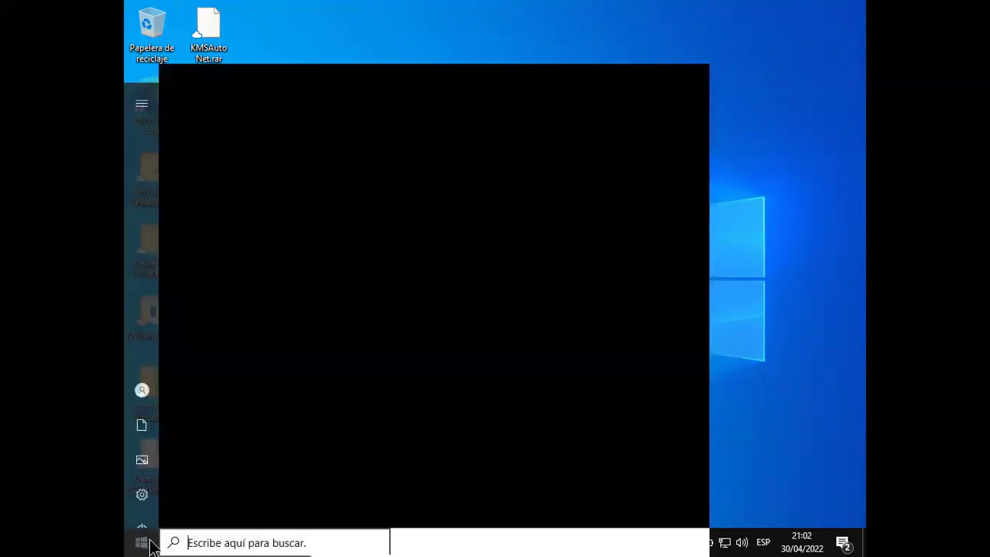
pyautogui.click(148, 546)
pyautogui.click(144, 544)
pyautogui.click(144, 544)
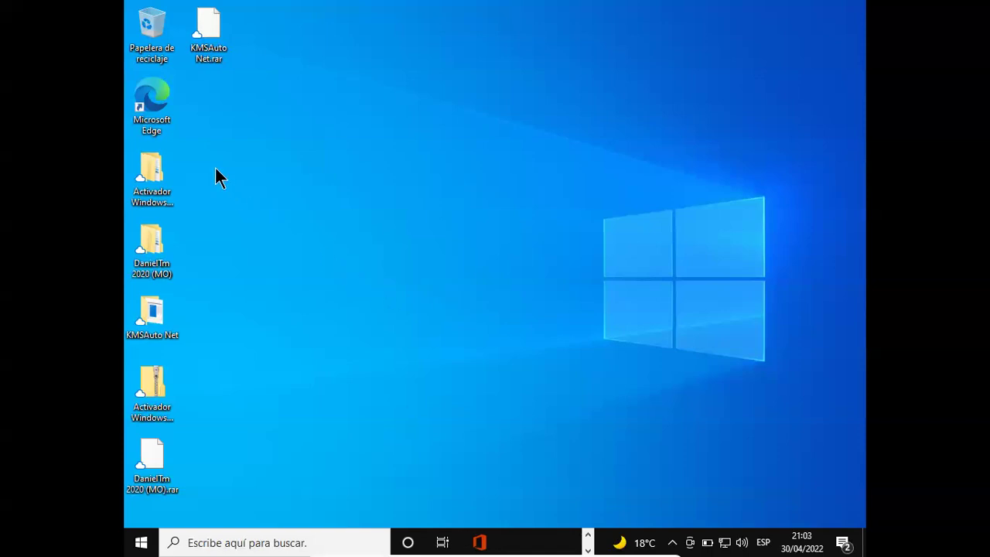
pyautogui.click(157, 128)
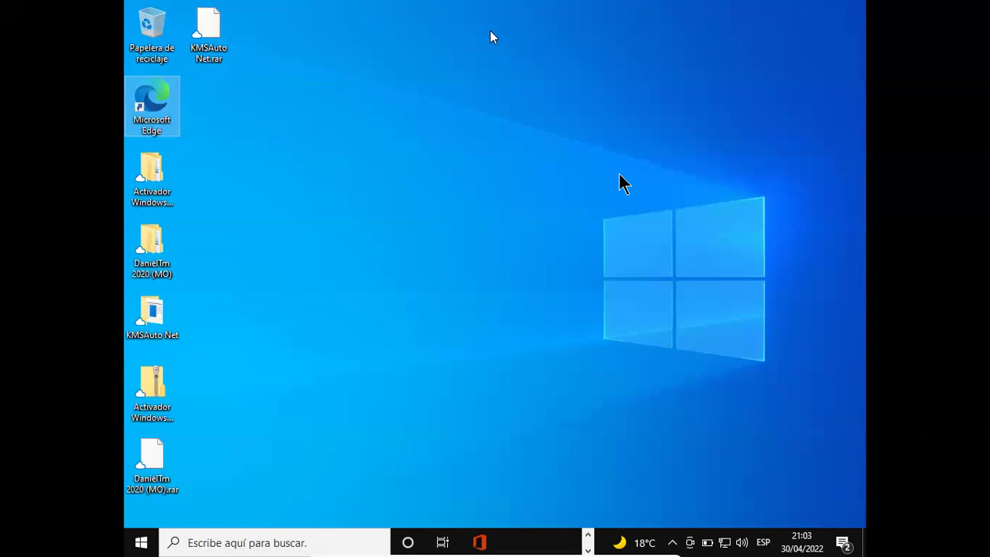
pyautogui.click(158, 128)
pyautogui.click(157, 100)
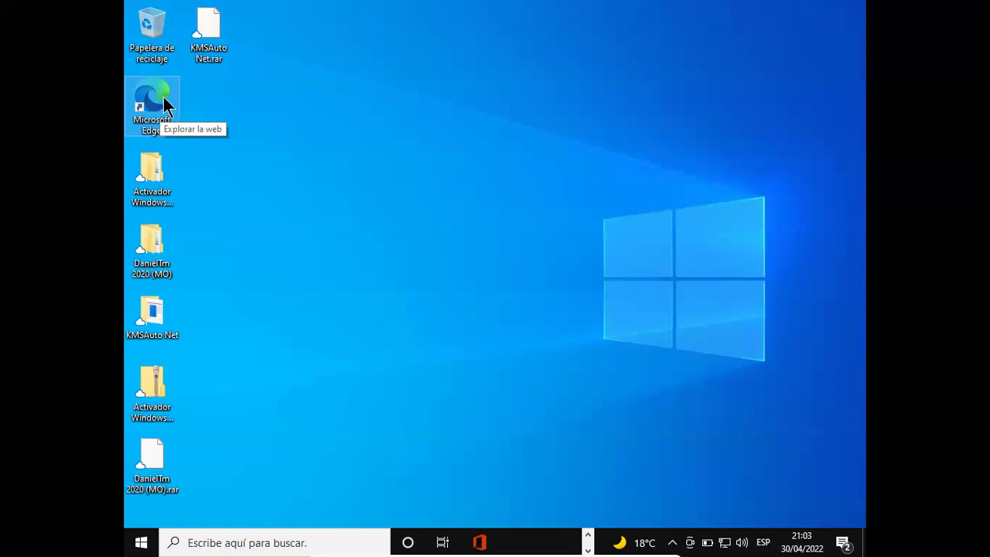
# - Launch Microsoft Edge, accept sync settings and apply the Escapada a la isla theme
pyautogui.doubleClick(163, 96)
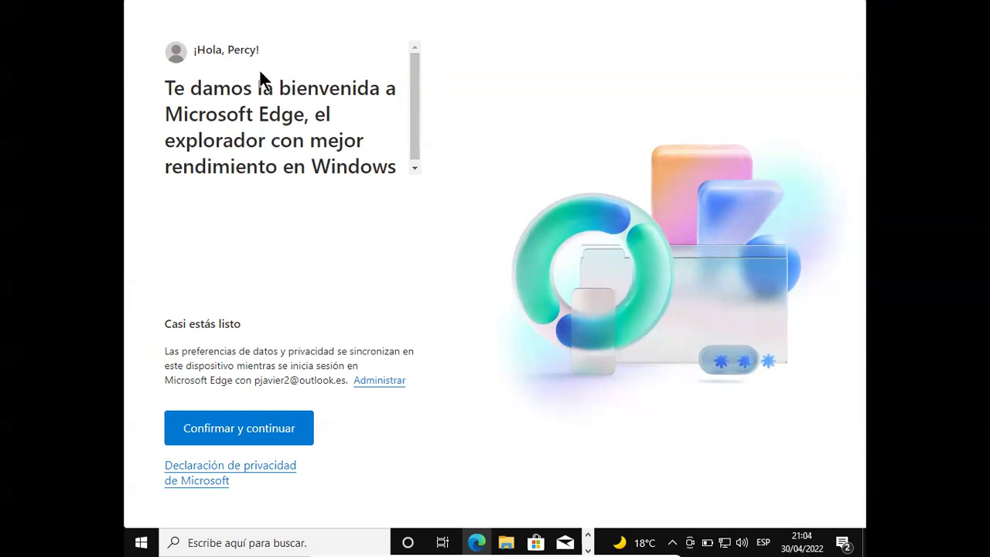
pyautogui.click(244, 429)
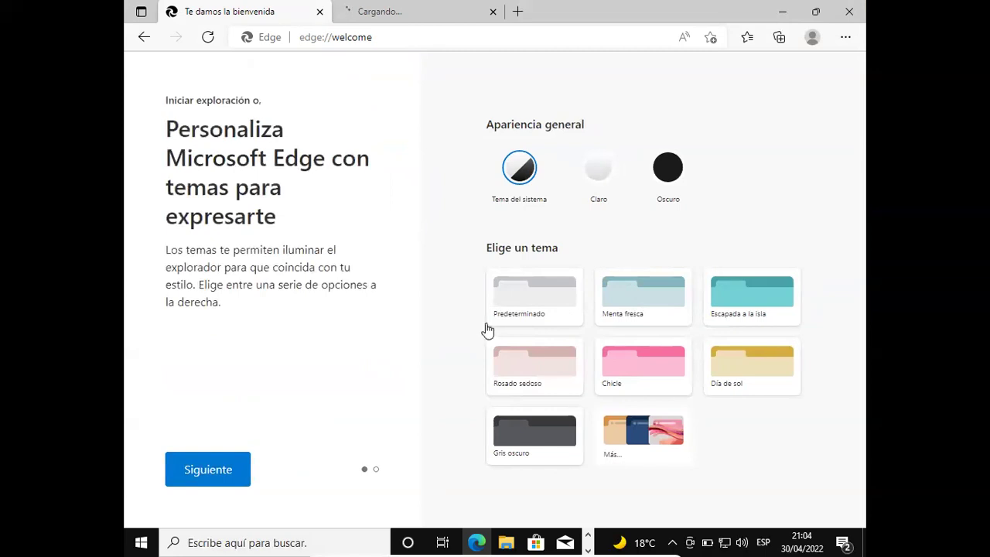
pyautogui.click(721, 303)
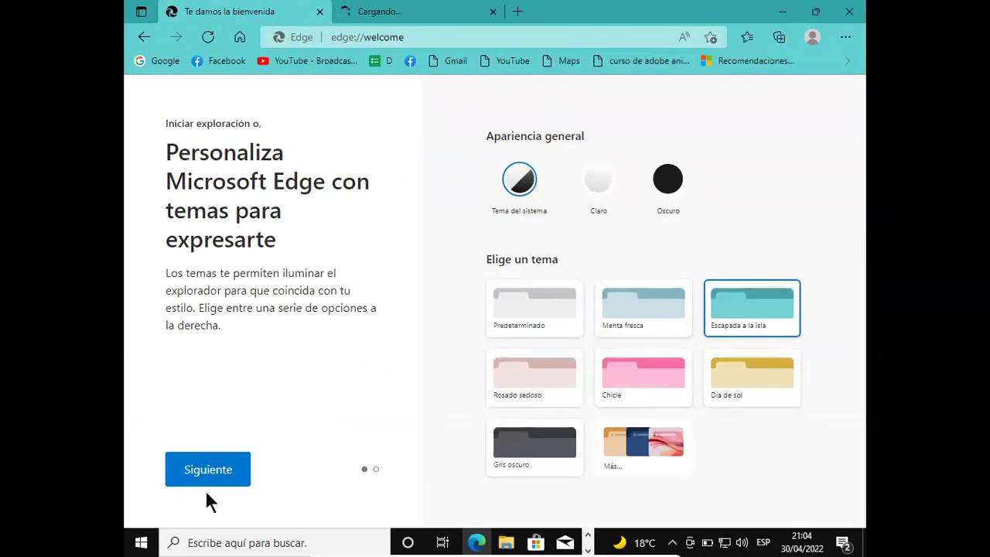
pyautogui.click(214, 481)
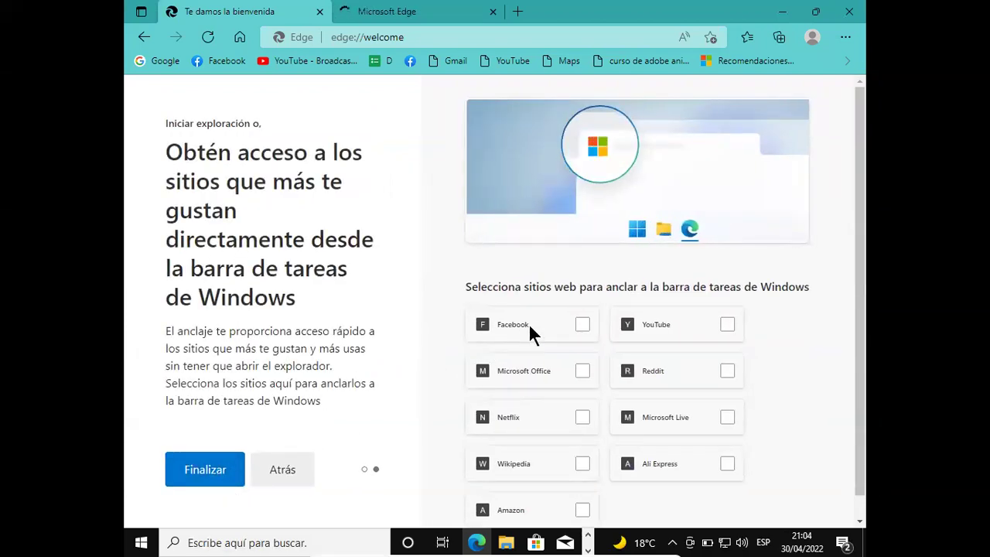
# - Pin Facebook, YouTube and Microsoft Office to the taskbar and click Finalizar
pyautogui.click(582, 331)
pyautogui.click(726, 326)
pyautogui.click(584, 372)
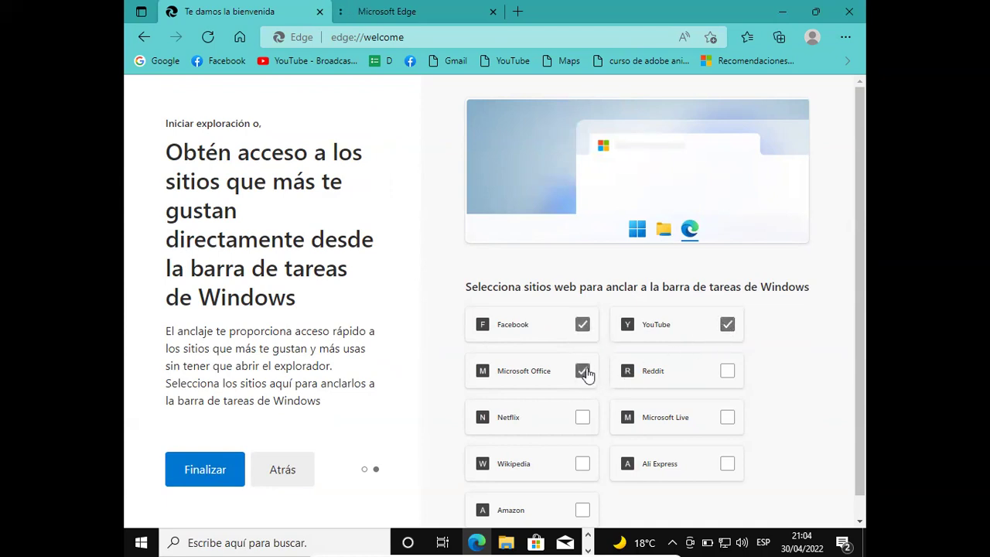
pyautogui.scroll(-1, 615, 390)
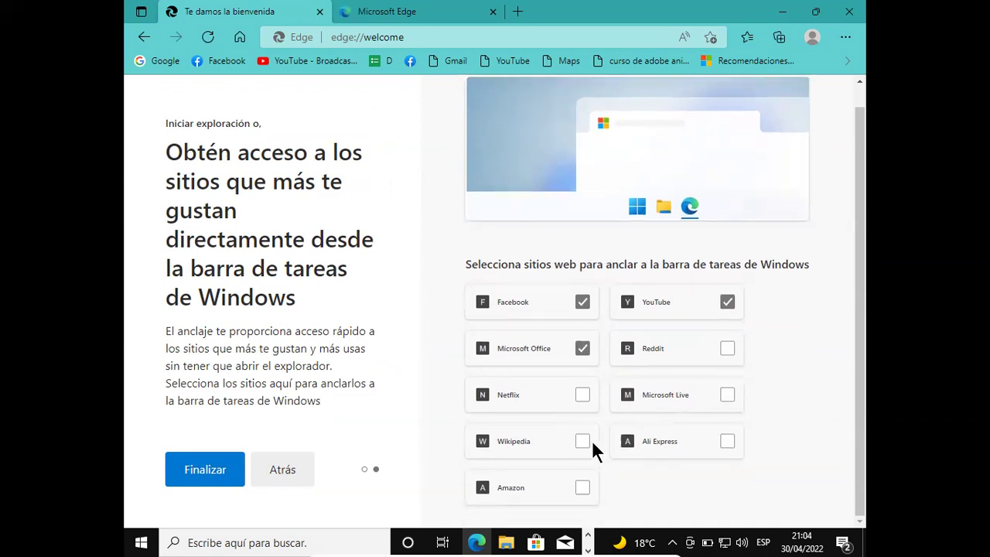
pyautogui.click(225, 469)
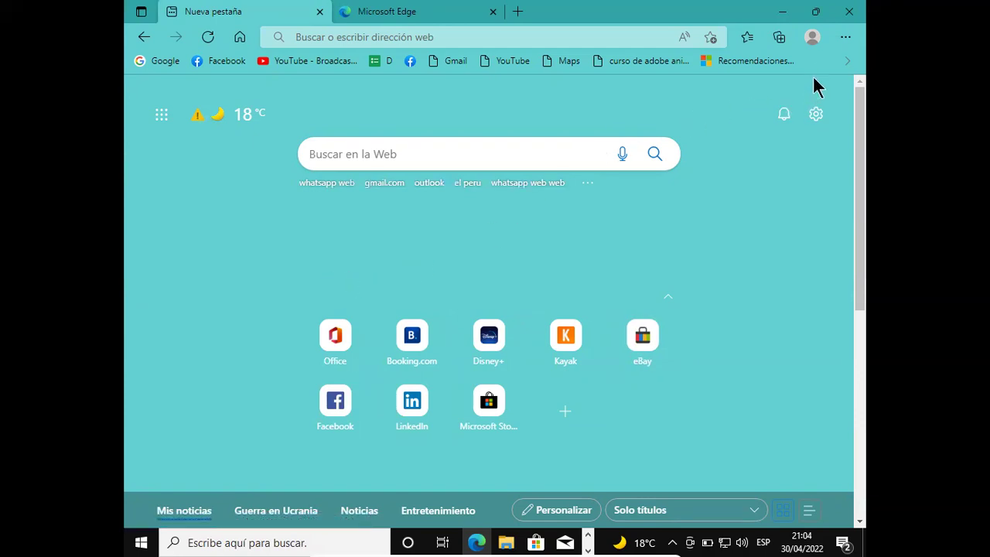
# - Open MSN's Lima weather forecast in a new tab, then go back to Nueva pestaña
pyautogui.click(812, 38)
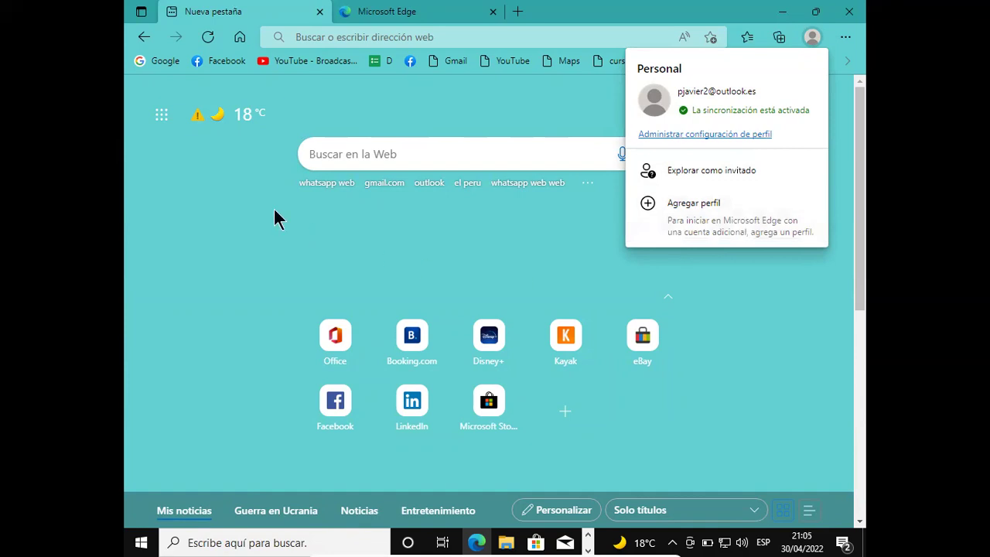
pyautogui.click(199, 162)
pyautogui.click(195, 121)
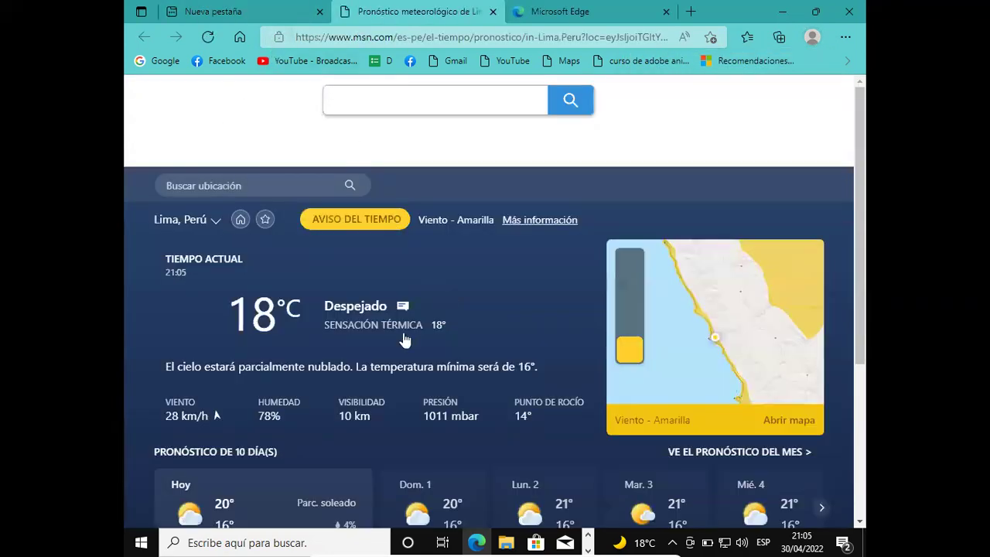
pyautogui.scroll(-3, 475, 354)
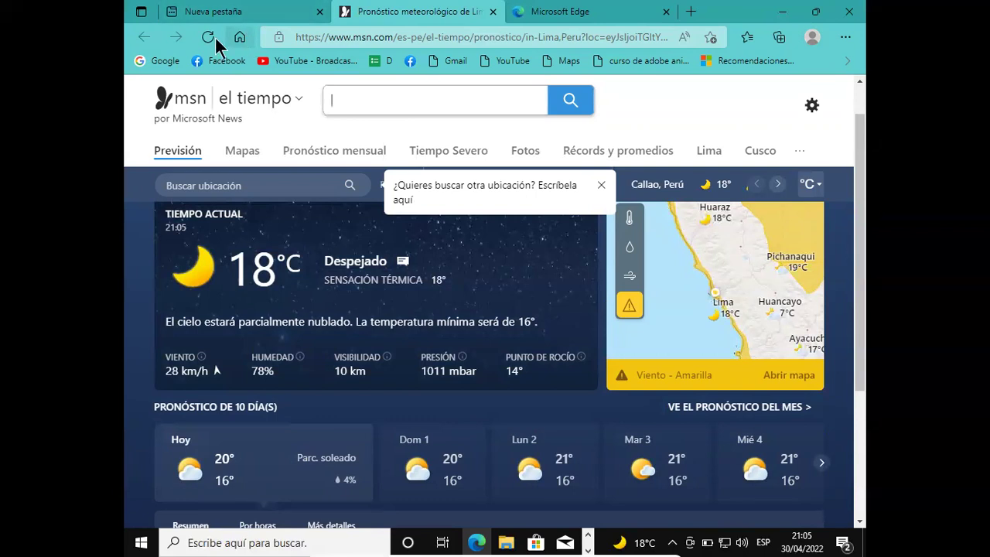
pyautogui.click(226, 16)
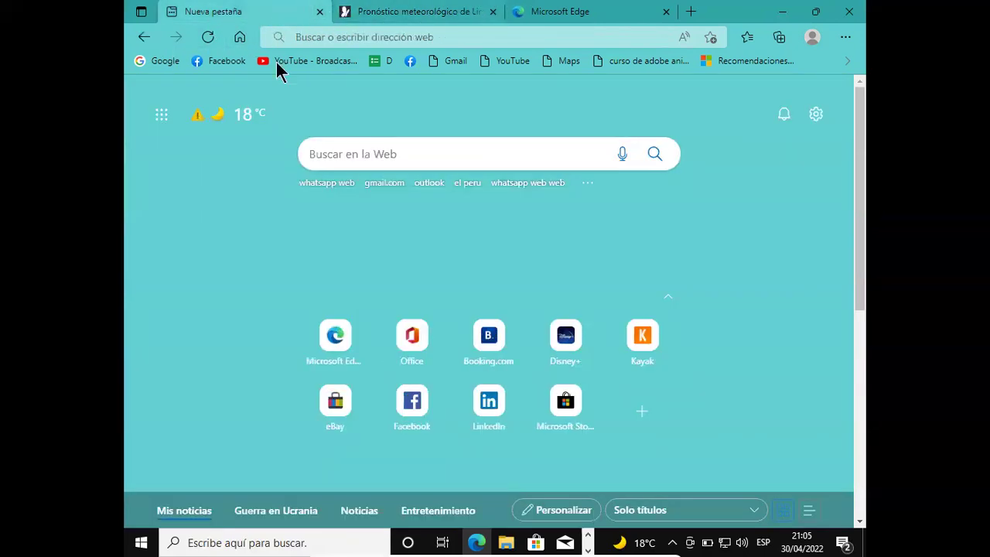
pyautogui.moveTo(196, 116)
pyautogui.click(547, 157)
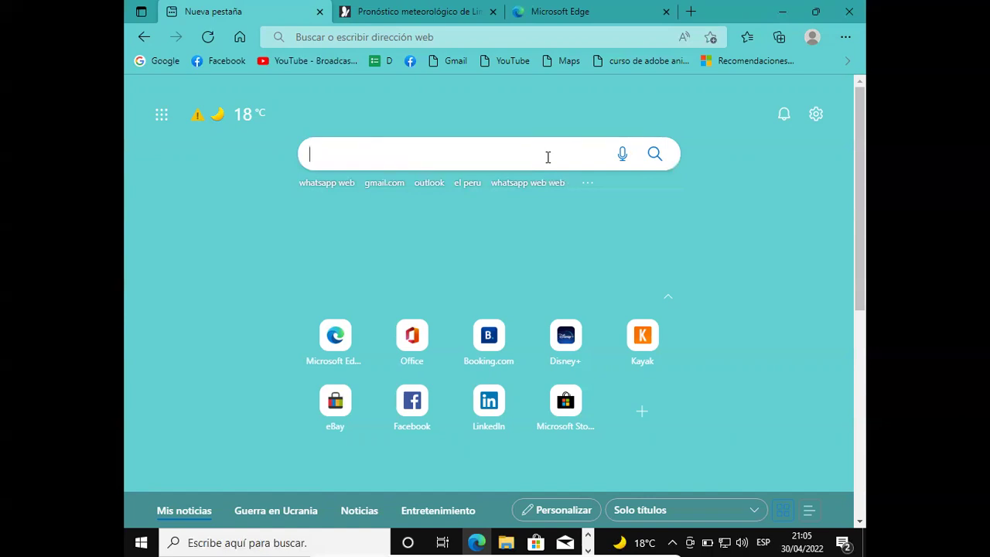
pyautogui.click(549, 157)
# - Search Bing for 'google chrome descargar' from the new-tab search box
pyautogui.write('goggle')
pyautogui.press('BackSpace')
pyautogui.press('BackSpace')
pyautogui.press('BackSpace')
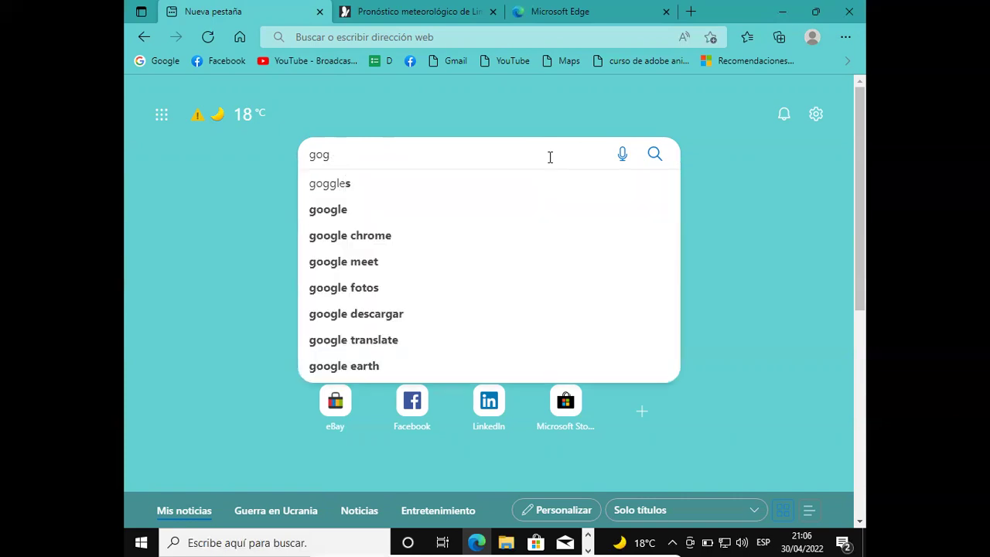
pyautogui.press('BackSpace')
pyautogui.write('ogle')
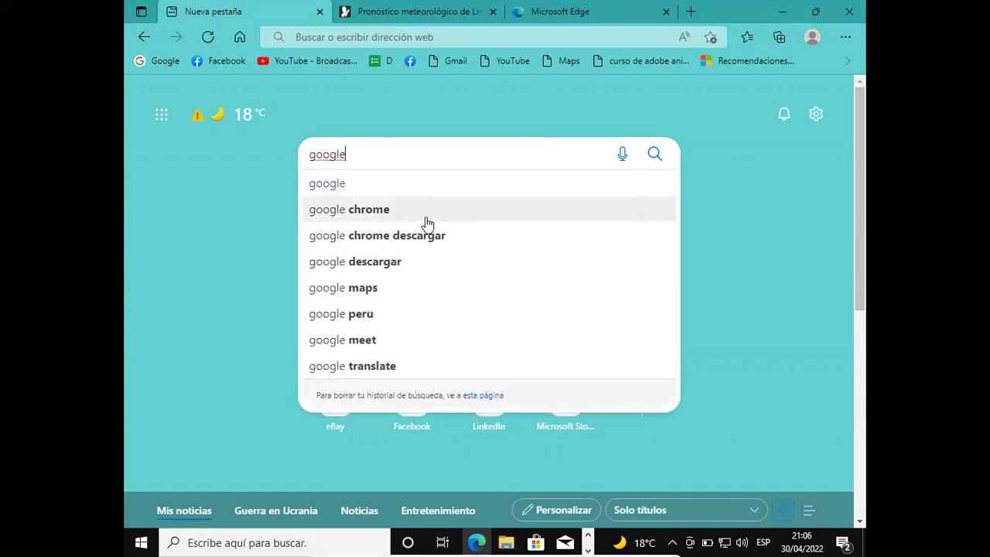
pyautogui.click(382, 236)
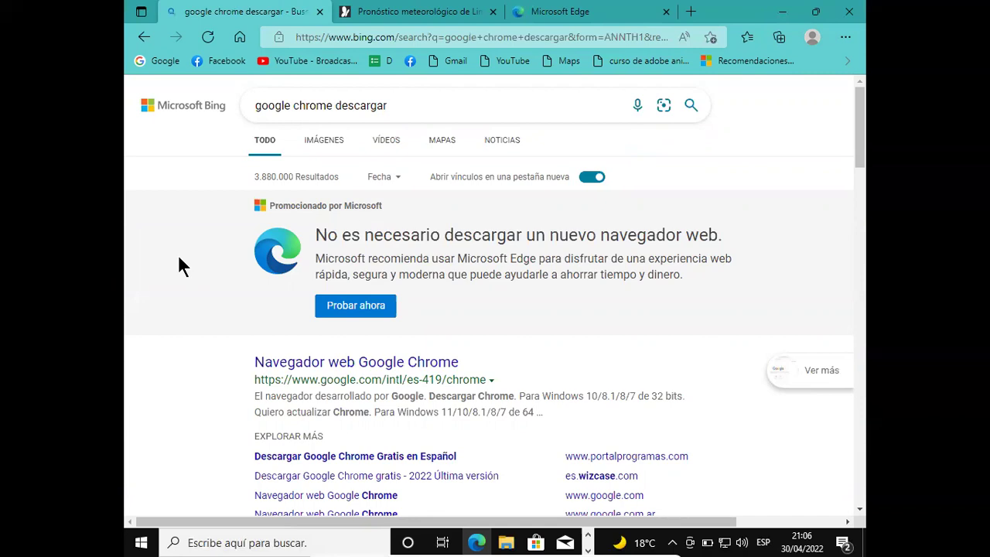
pyautogui.click(269, 535)
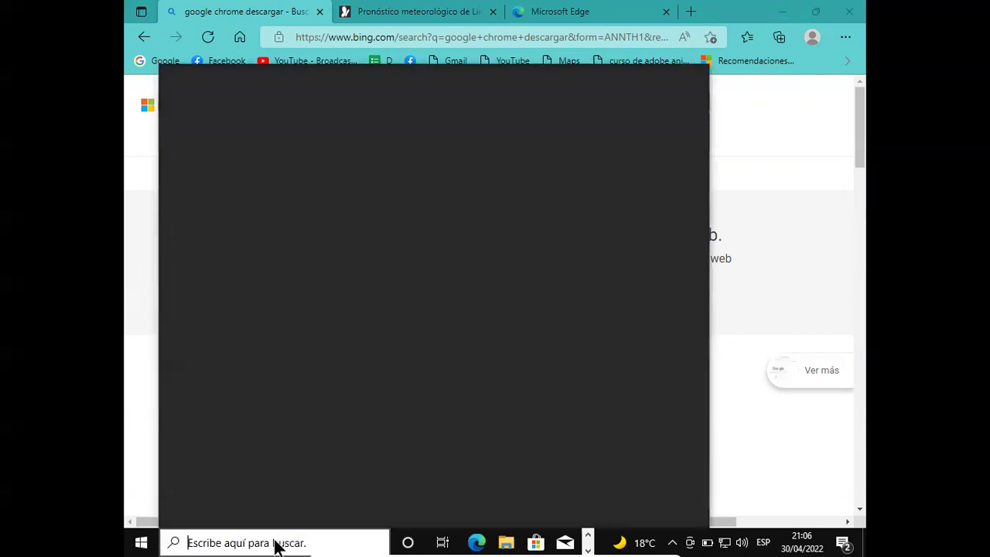
pyautogui.write('int')
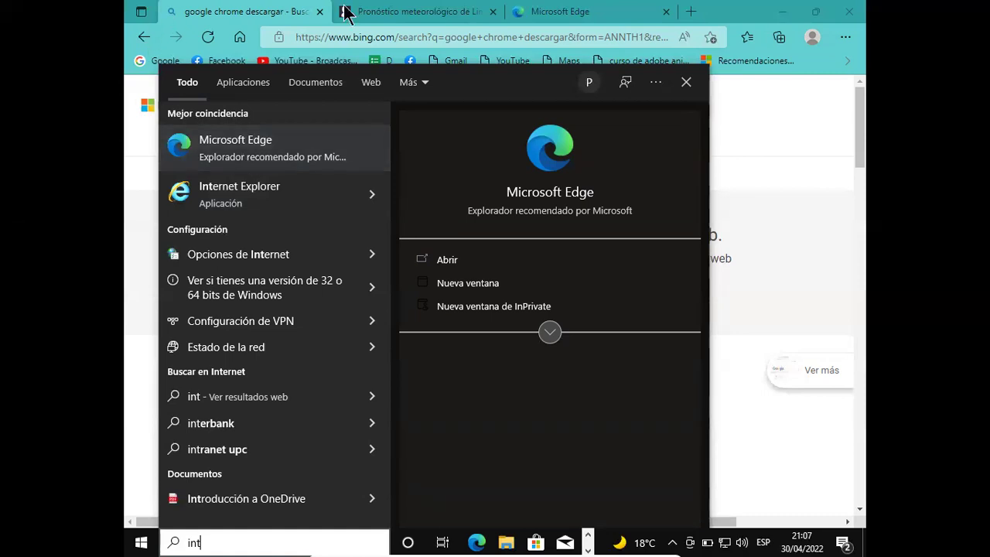
pyautogui.press('Escape')
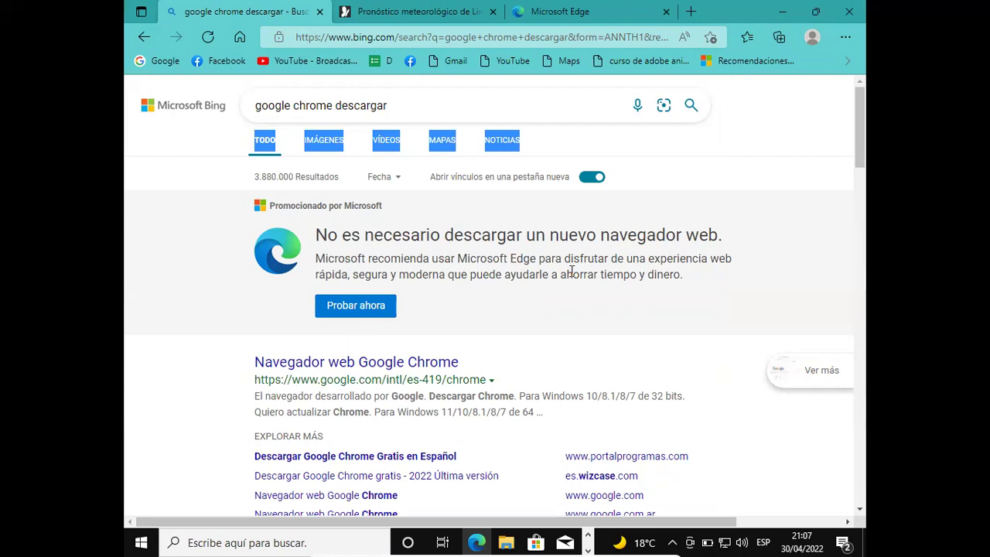
# - Open Google's official Chrome page and start downloading ChromeSetup.exe with Descargar Chrome
pyautogui.click(205, 286)
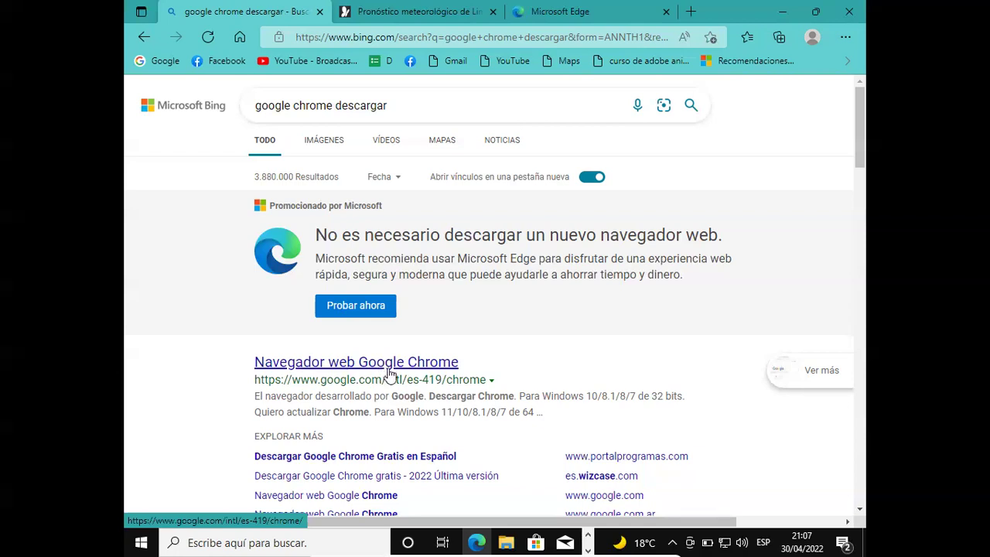
pyautogui.click(388, 372)
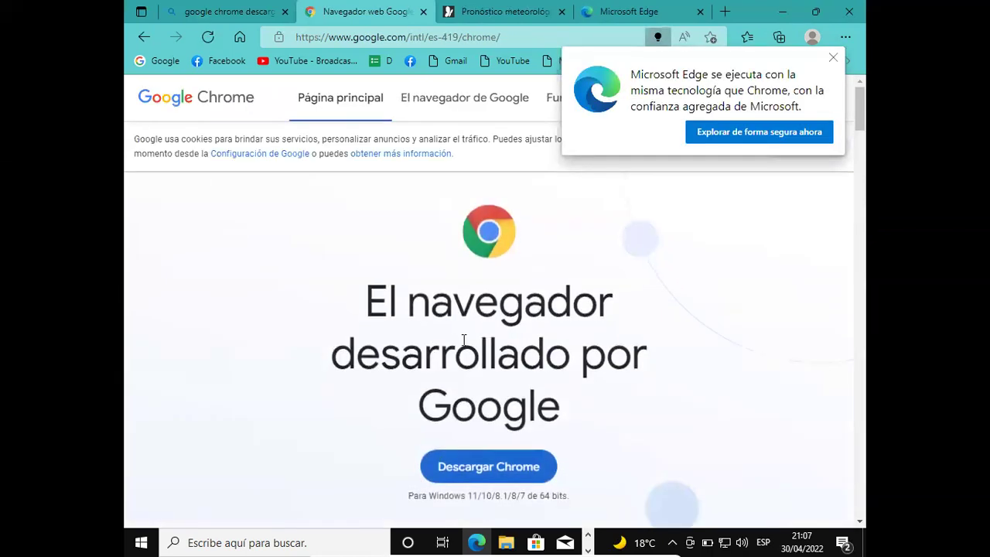
pyautogui.scroll(-3, 445, 312)
pyautogui.click(484, 331)
pyautogui.click(489, 334)
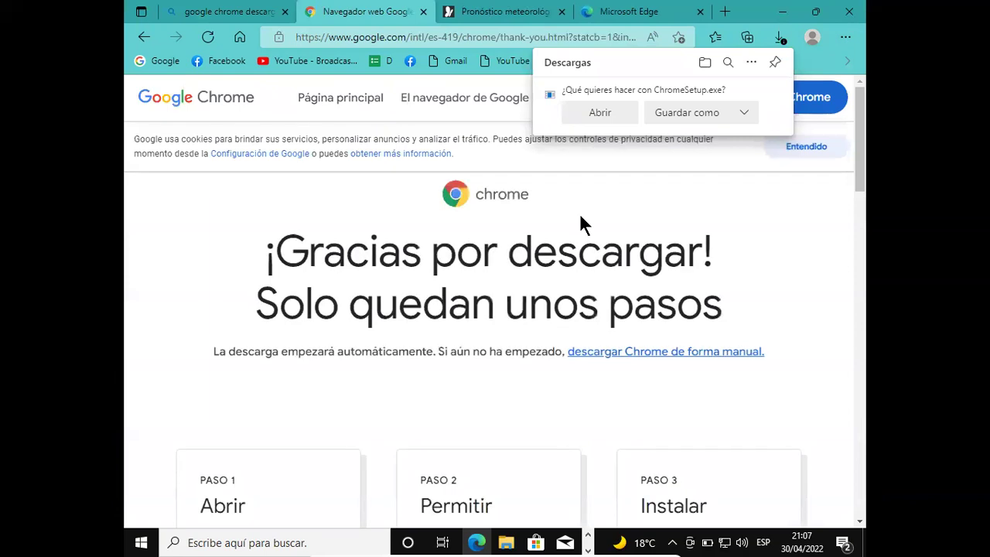
# - Run ChromeSetup.exe from the Descargas flyout and approve the User Account Control prompt
pyautogui.click(604, 124)
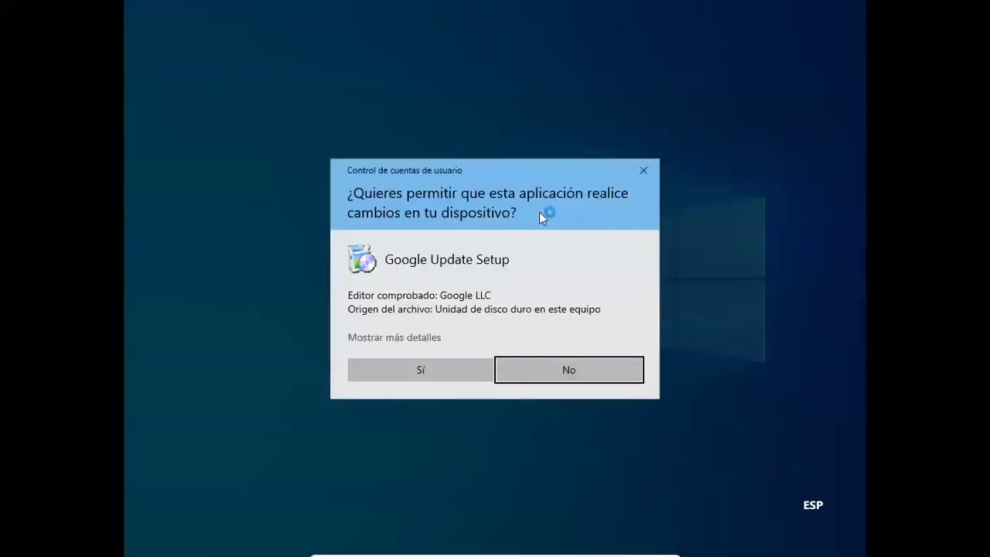
pyautogui.click(442, 372)
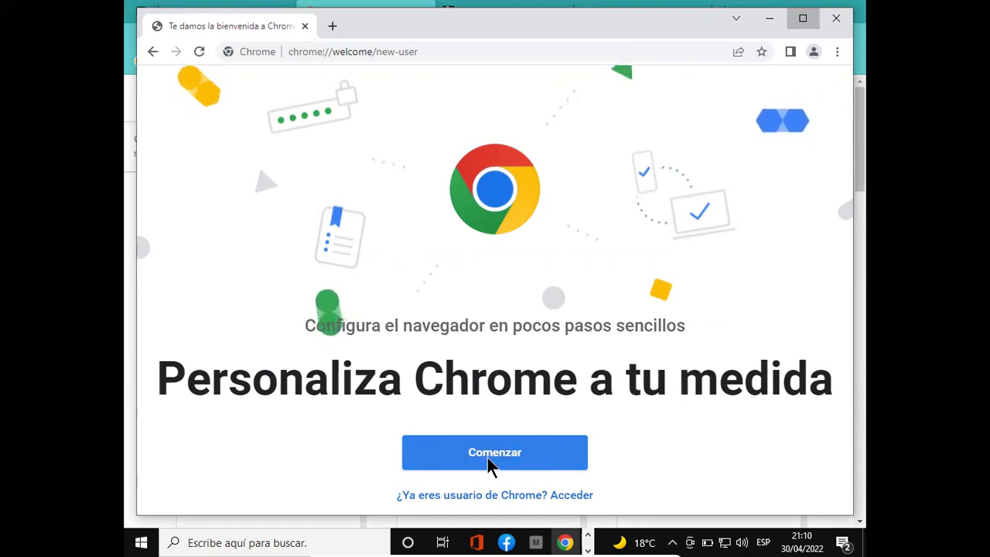
# - Get past Chrome's welcome setup and open Gmail from the Google apps grid
pyautogui.click(488, 457)
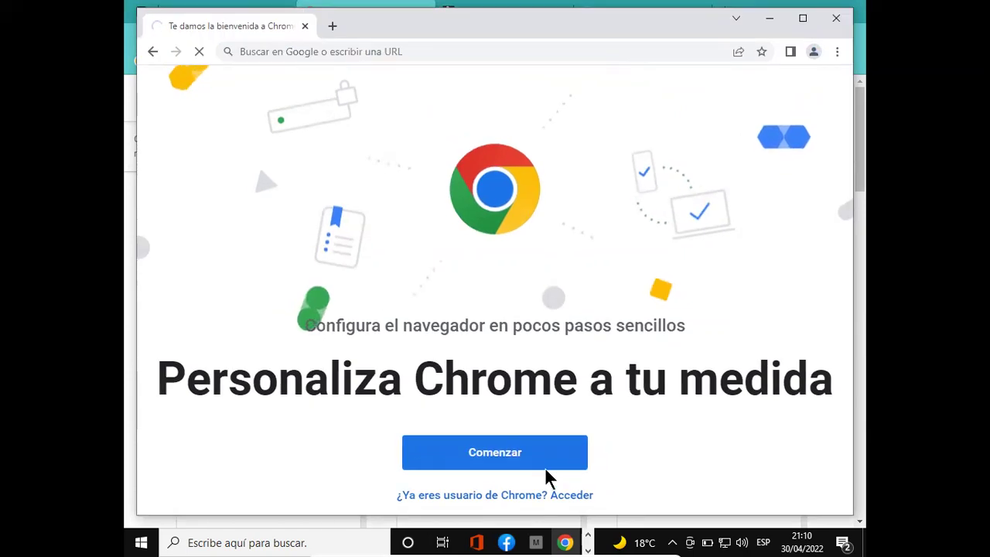
pyautogui.click(497, 459)
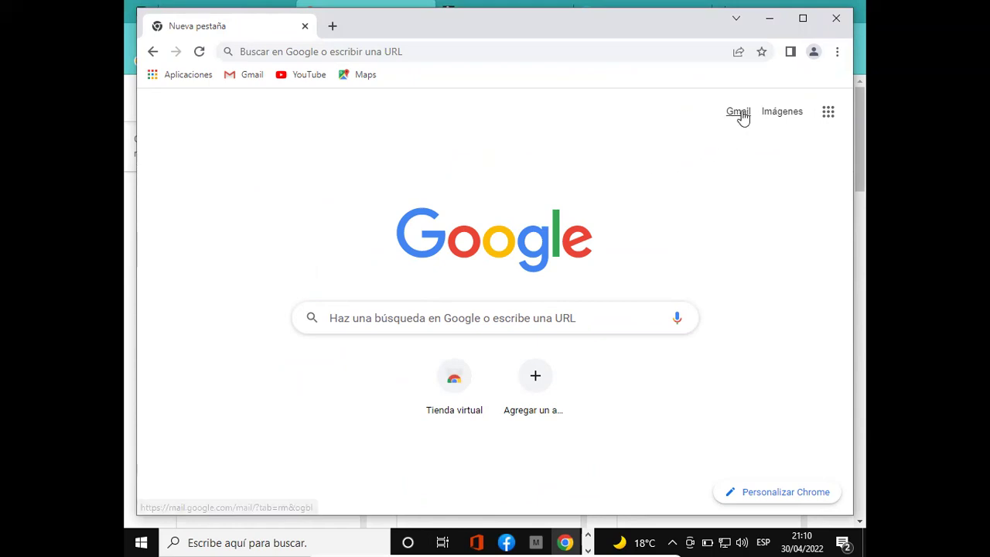
pyautogui.click(829, 110)
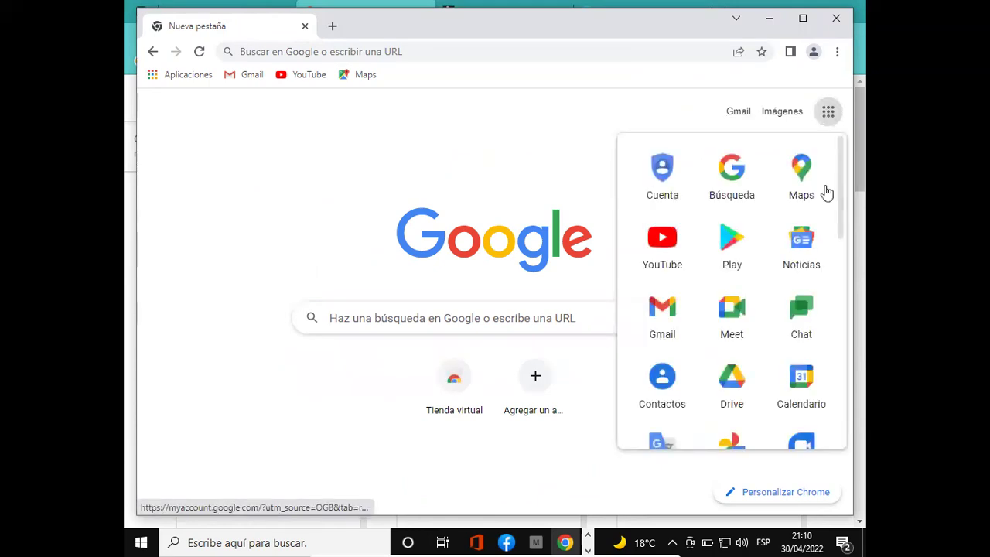
pyautogui.moveTo(847, 308); pyautogui.dragTo(840, 206)
pyautogui.click(739, 112)
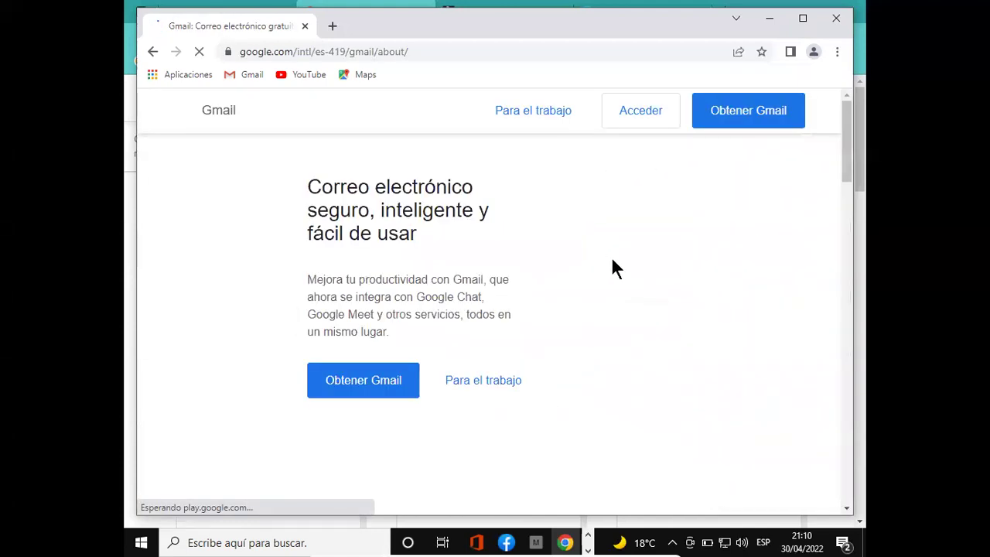
# - Enter the Google account e-mail on Gmail's sign-in page, restarting after a false start
pyautogui.click(654, 116)
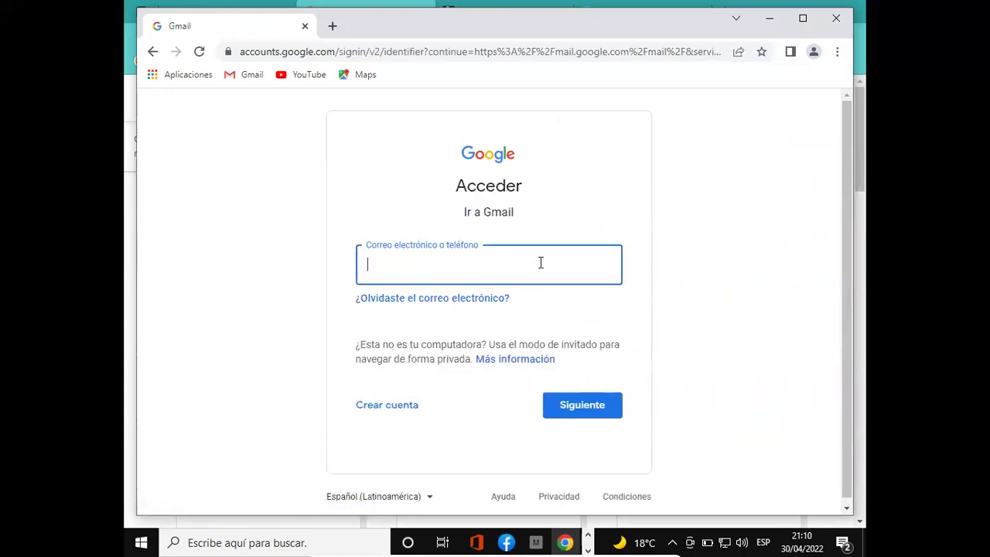
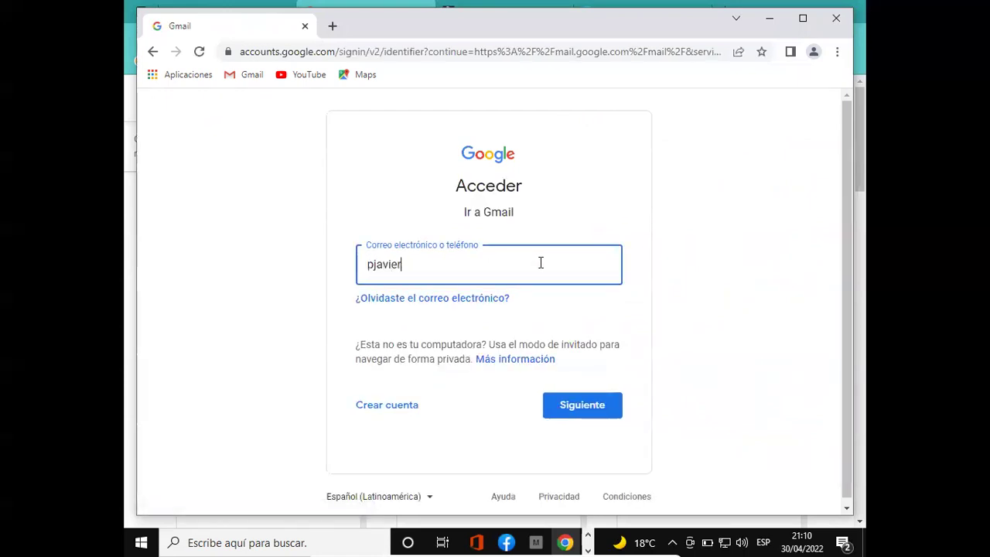
pyautogui.hotkey('alt', 'Left')
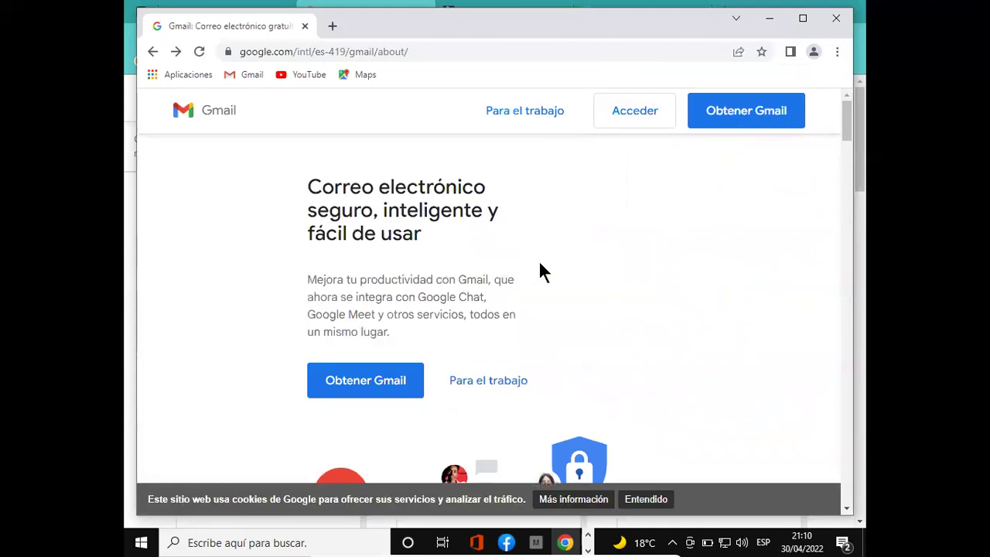
pyautogui.click(658, 116)
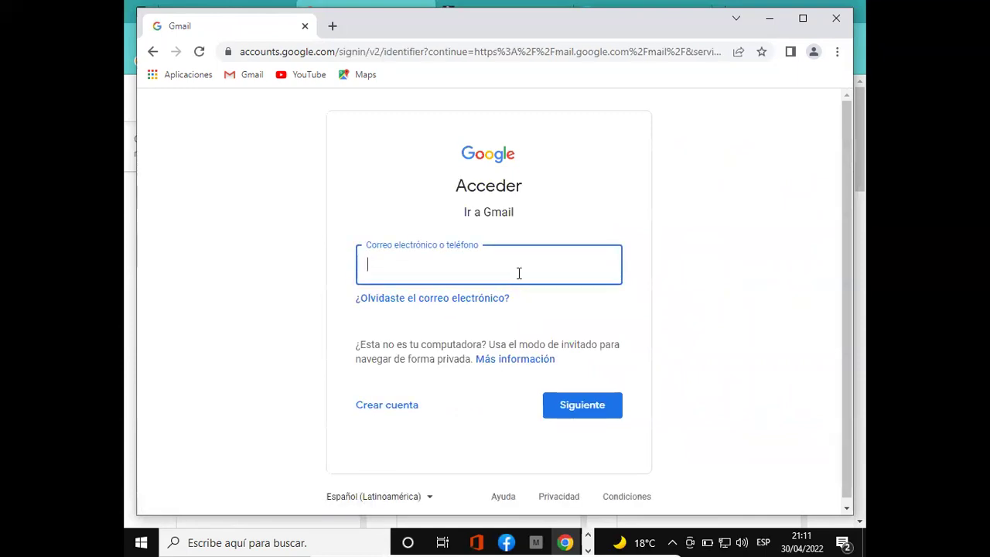
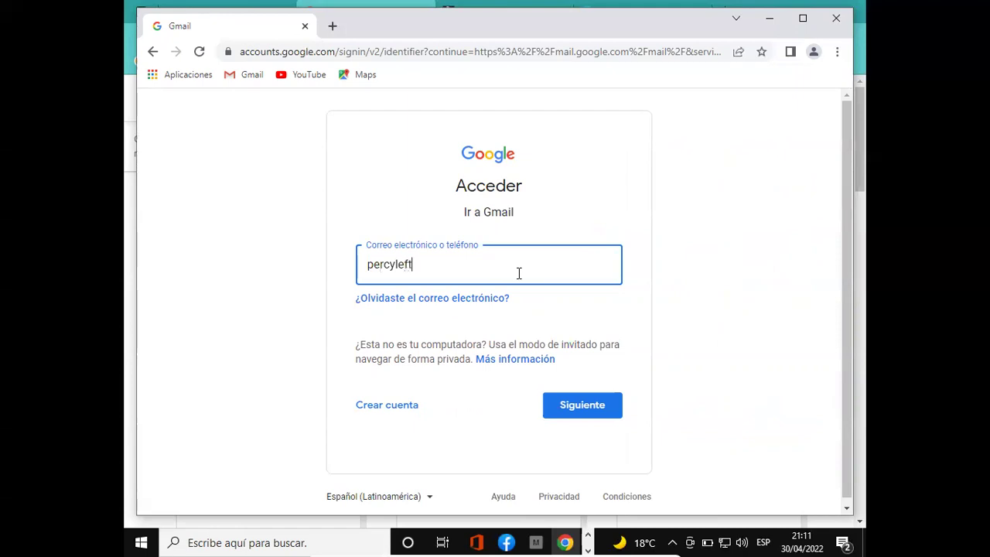
# - Submit the e-mail and password, then postpone the Microsoft family-group notice with 'Preguntarme más tarde'
pyautogui.click(581, 405)
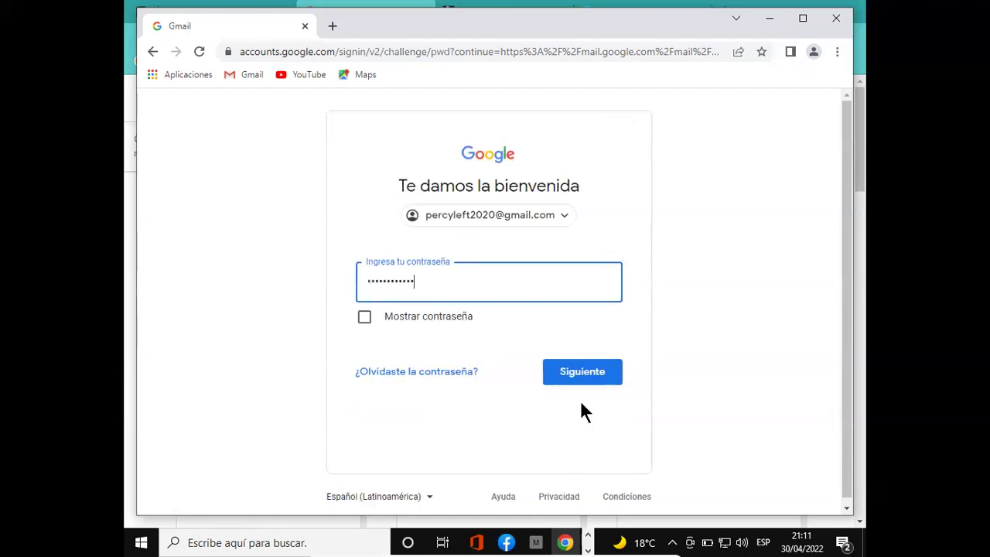
pyautogui.click(595, 372)
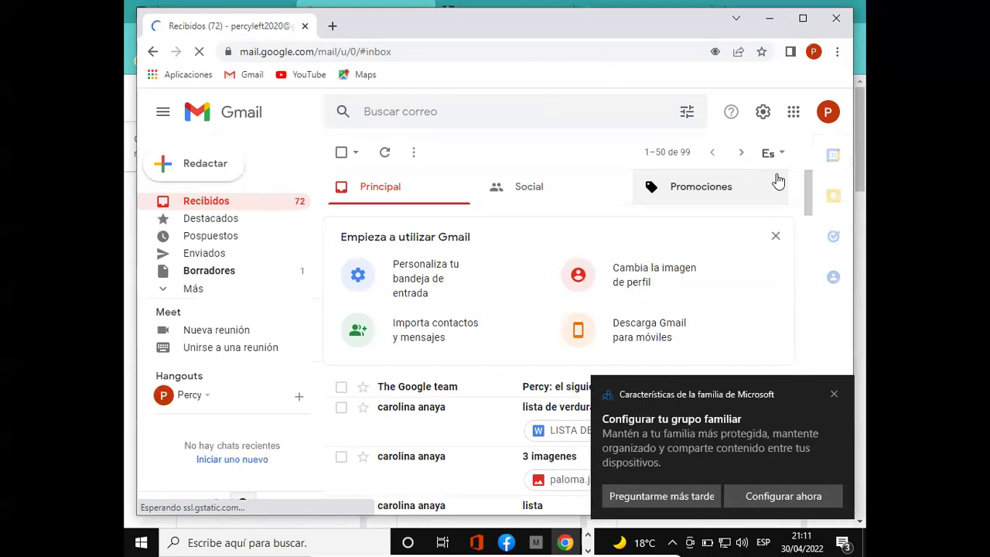
pyautogui.click(700, 496)
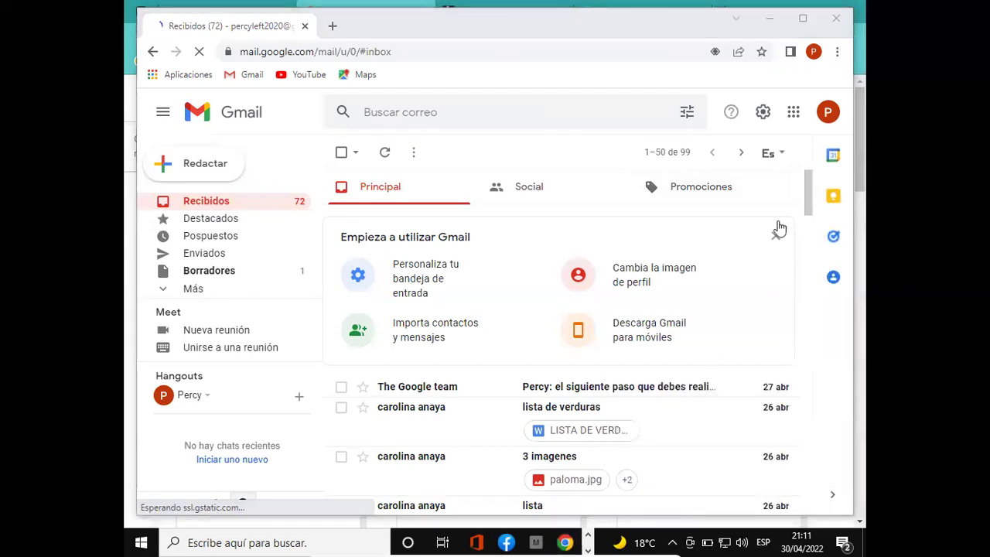
# - Close the Chrome and Edge windows, then relaunch Microsoft Edge from its desktop shortcut
pyautogui.click(825, 20)
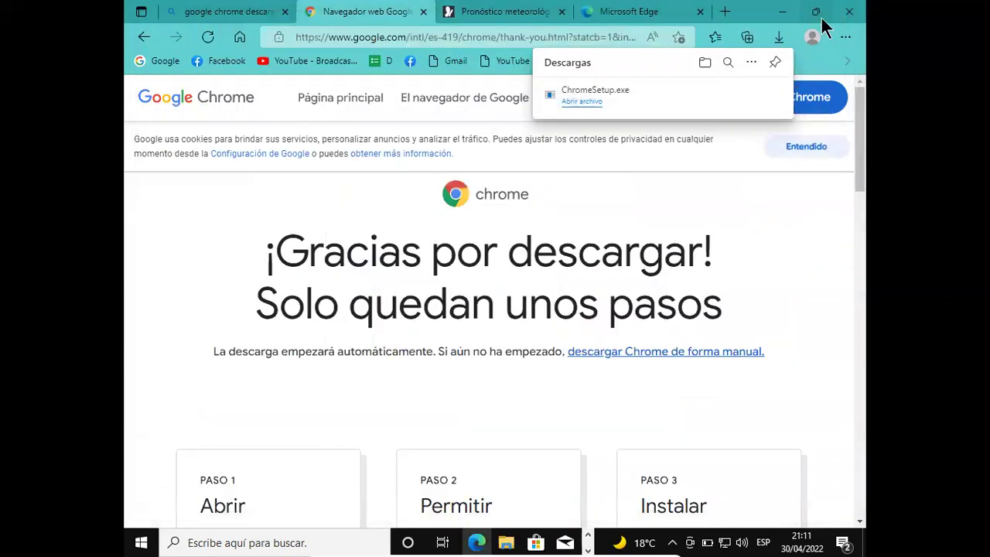
pyautogui.click(851, 13)
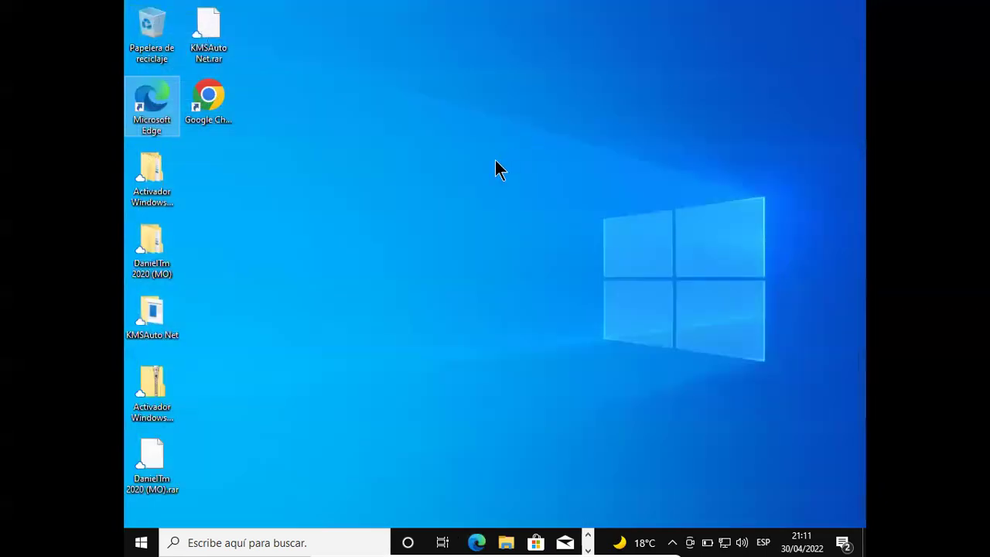
pyautogui.click(146, 94)
pyautogui.doubleClick(146, 94)
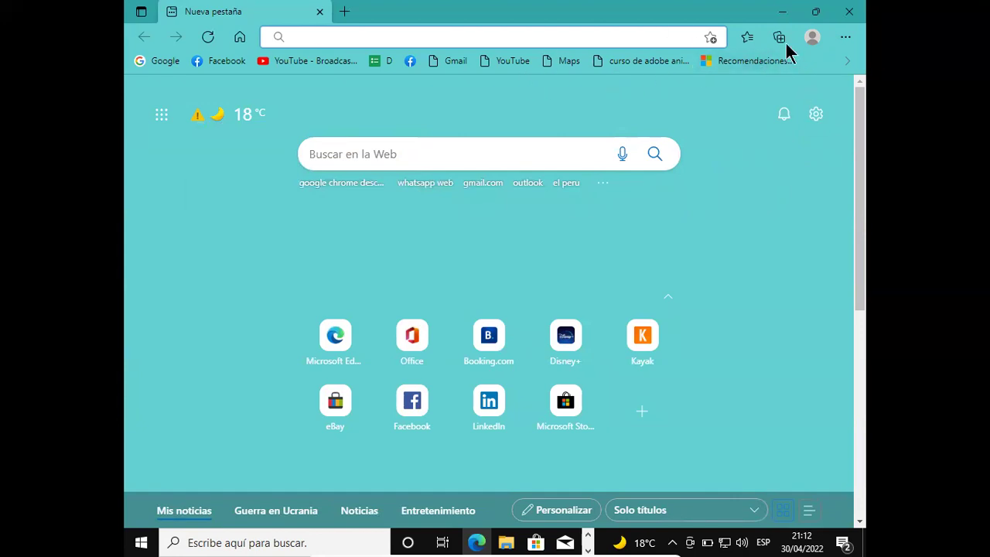
# - Check the signed-in Edge profile details and scroll through the new tab page
pyautogui.click(847, 39)
pyautogui.click(847, 39)
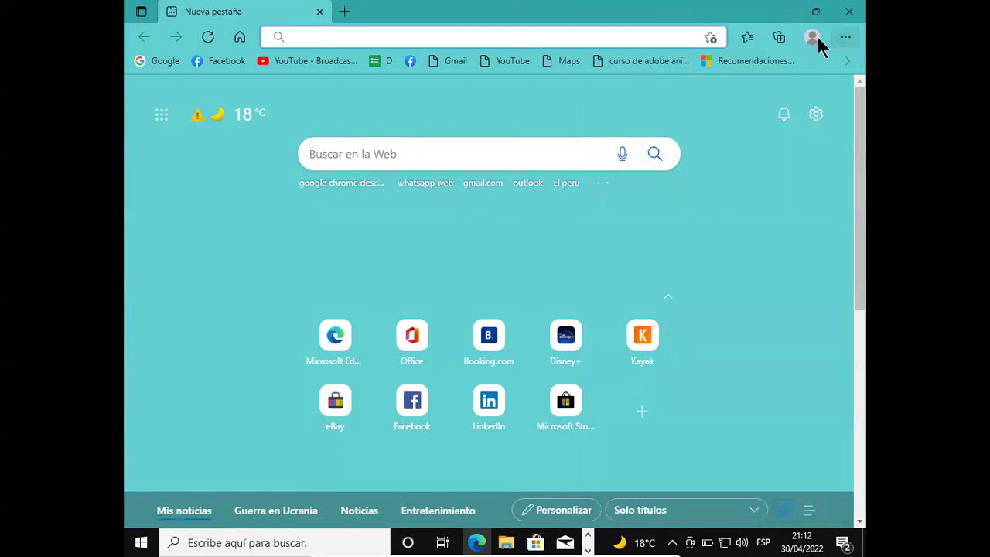
pyautogui.click(811, 39)
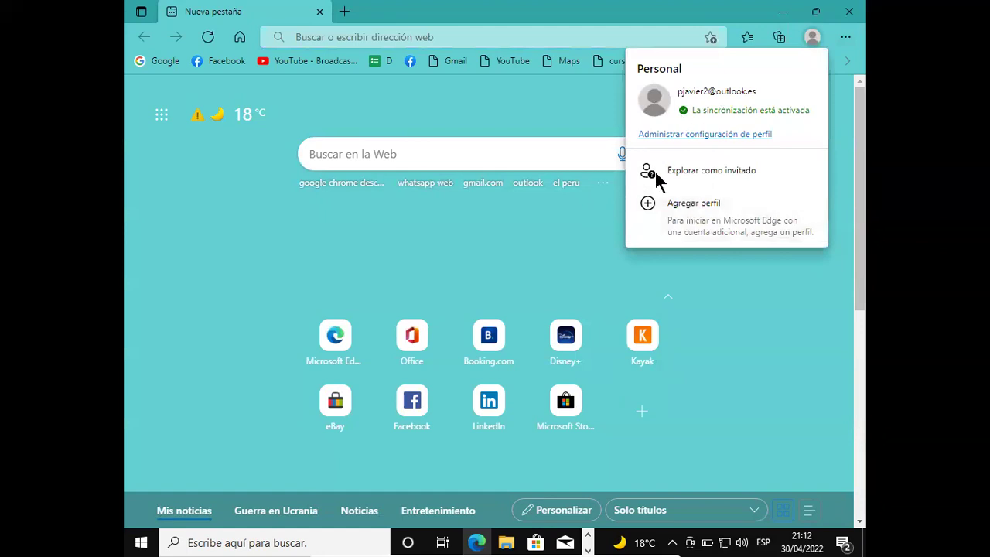
pyautogui.click(156, 333)
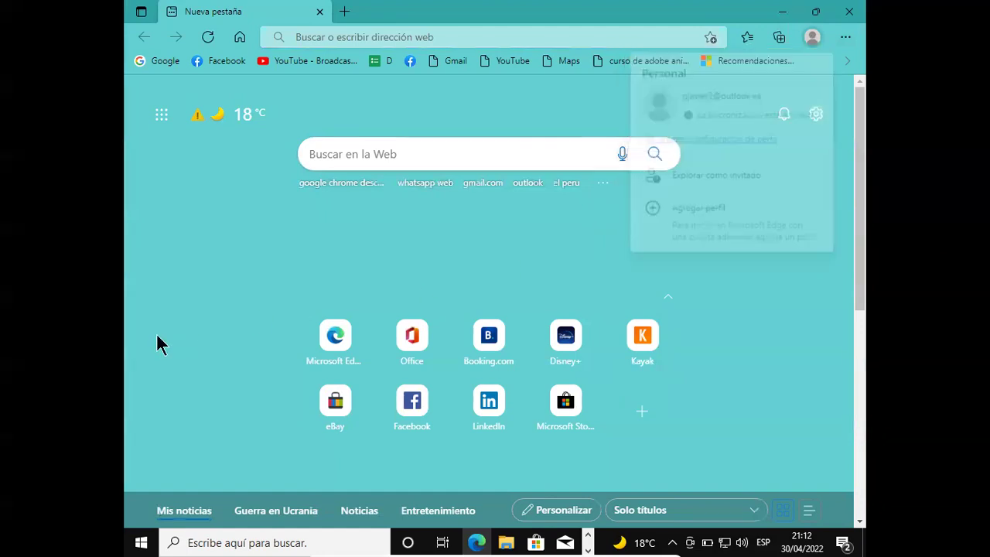
pyautogui.scroll(-2, 170, 337)
pyautogui.scroll(-2, 178, 332)
pyautogui.scroll(3, 193, 310)
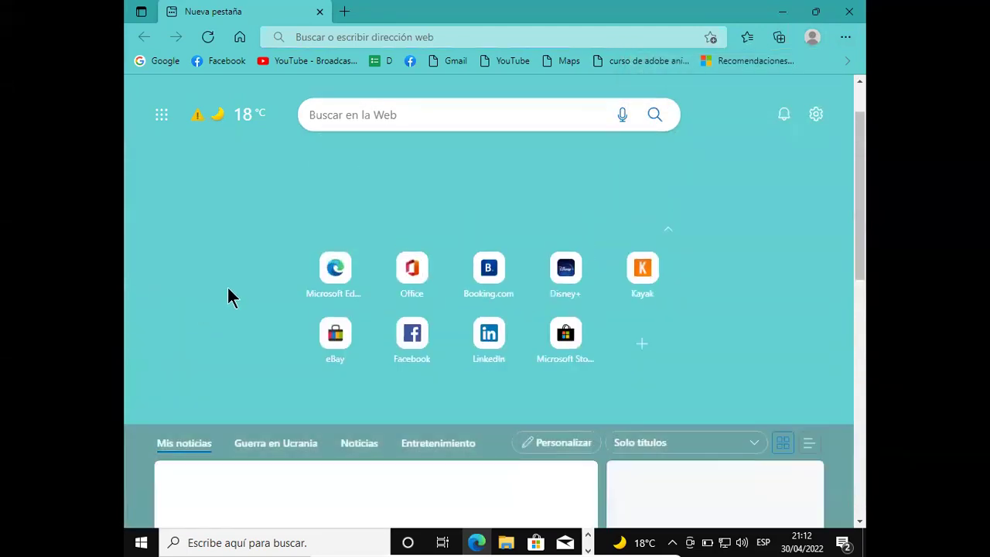
pyautogui.scroll(2, 255, 255)
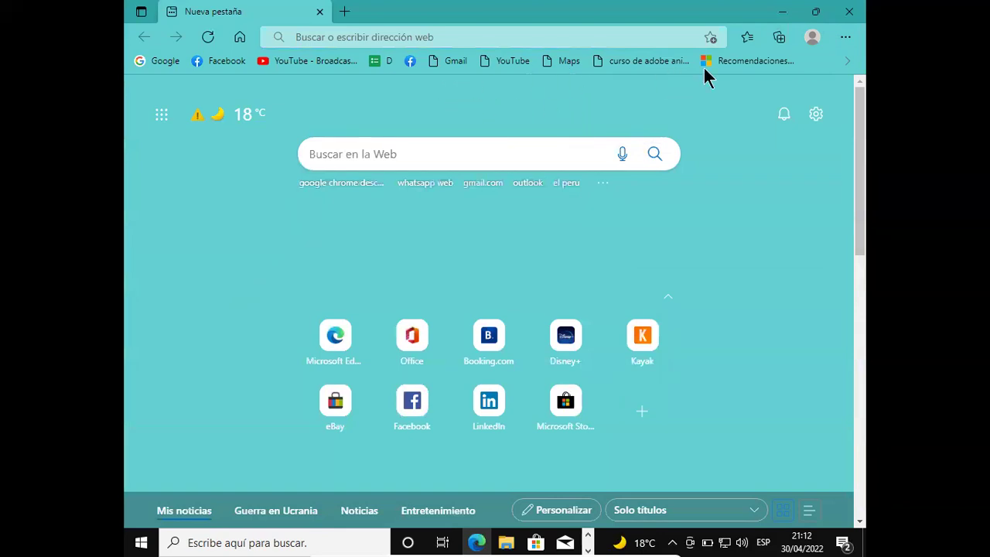
# - Browse the overflow bookmarks list, including Gmail and Maps, then close Edge
pyautogui.click(847, 62)
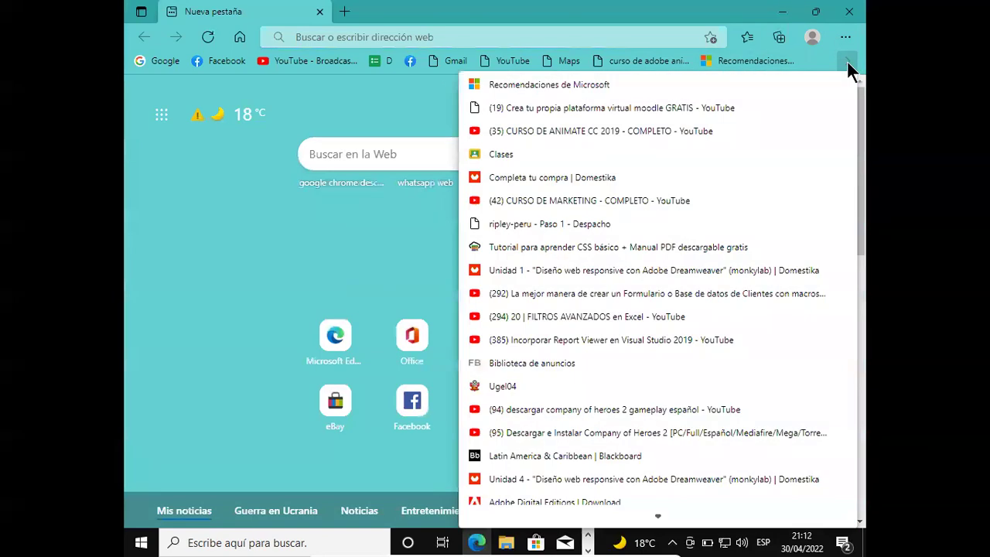
pyautogui.scroll(-1, 640, 275)
pyautogui.scroll(-2, 641, 275)
pyautogui.scroll(-1, 648, 282)
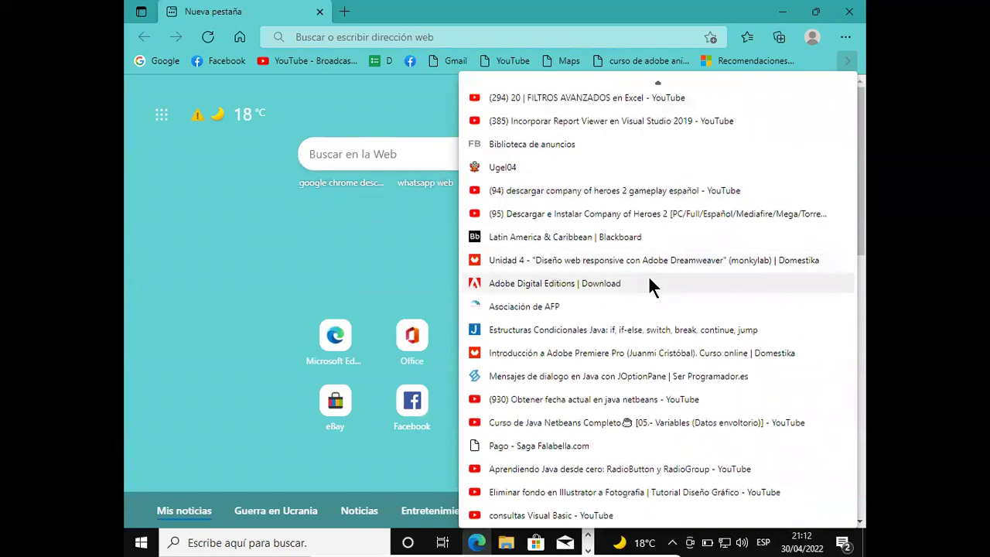
pyautogui.click(177, 276)
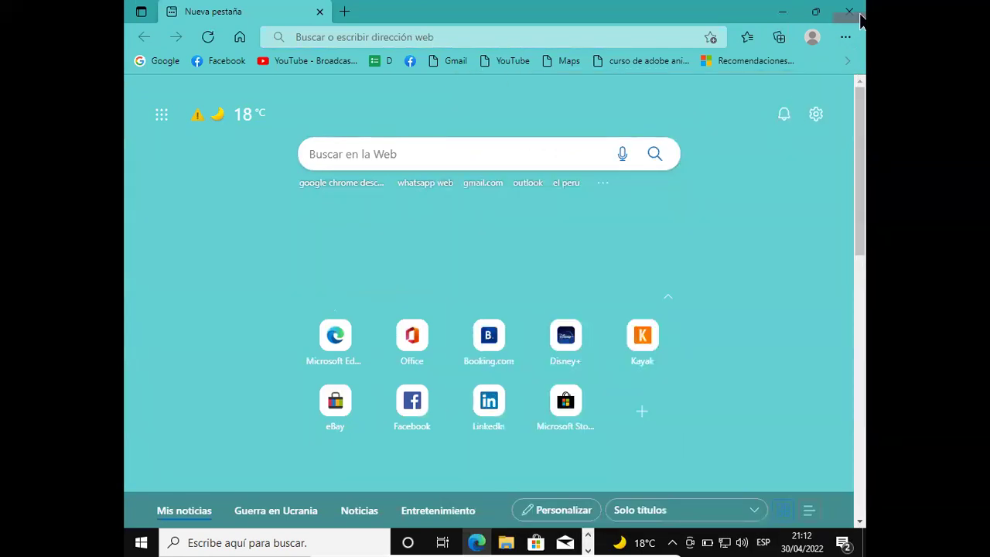
pyautogui.click(850, 12)
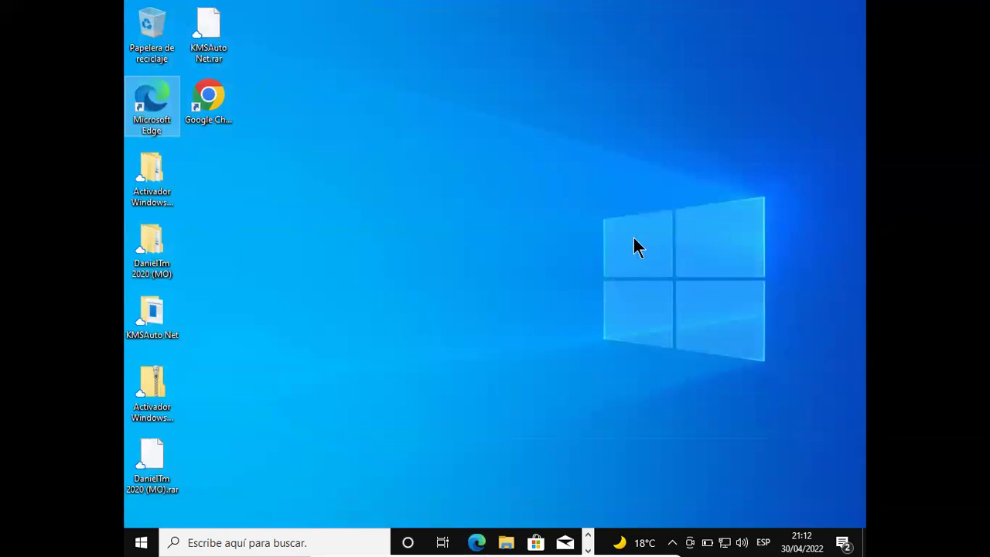
# - Launch Google Chrome maximized and choose 'Establecer como predeterminado' from its infobar
pyautogui.click(215, 101)
pyautogui.doubleClick(218, 101)
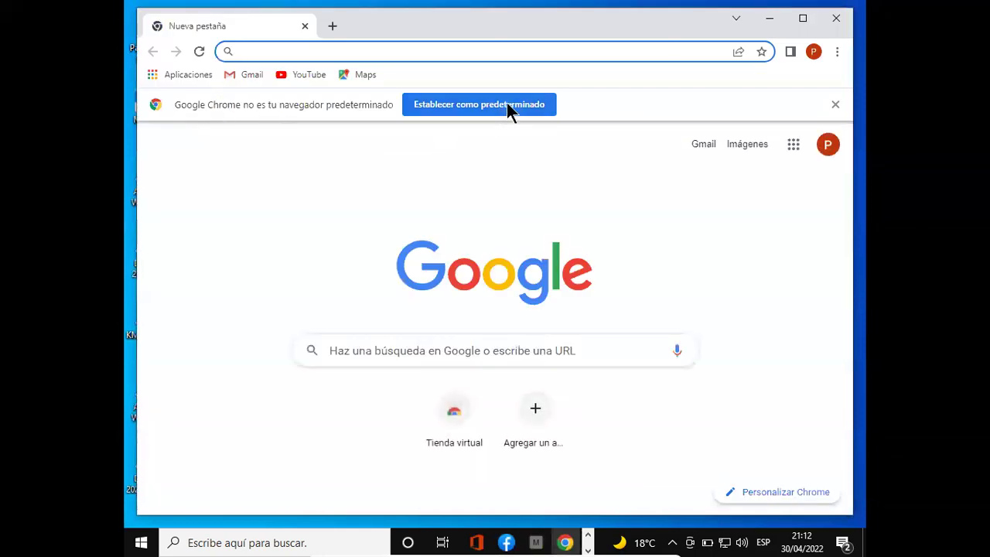
pyautogui.click(801, 22)
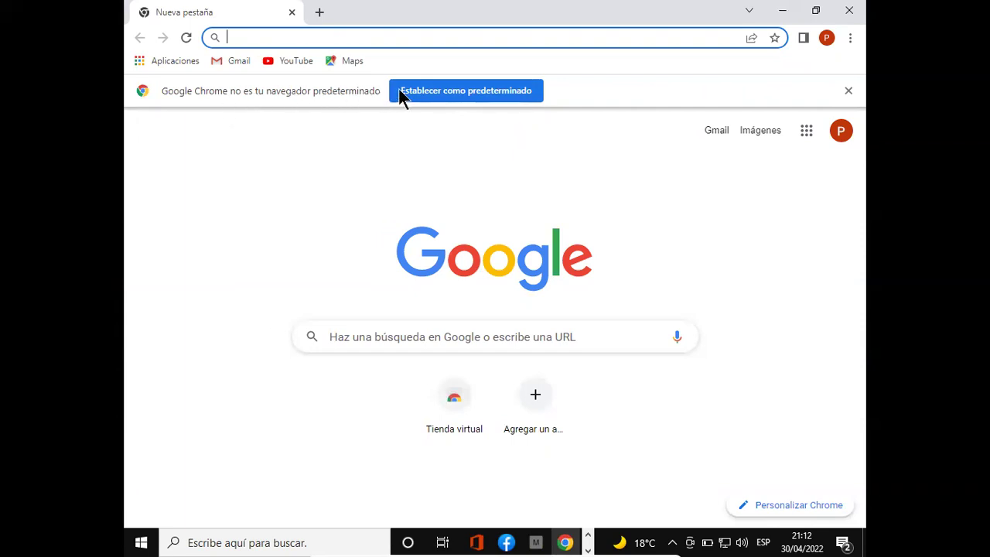
pyautogui.click(499, 94)
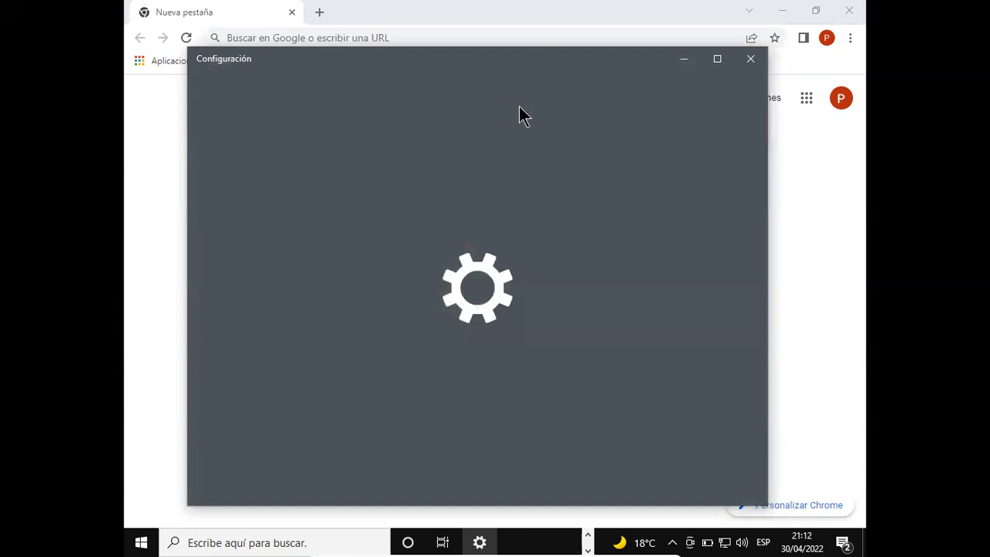
# - Switch the default Explorador web from Microsoft Edge to Google Chrome, confirm 'Cambia de todos modos', and close Settings
pyautogui.scroll(-3, 605, 262)
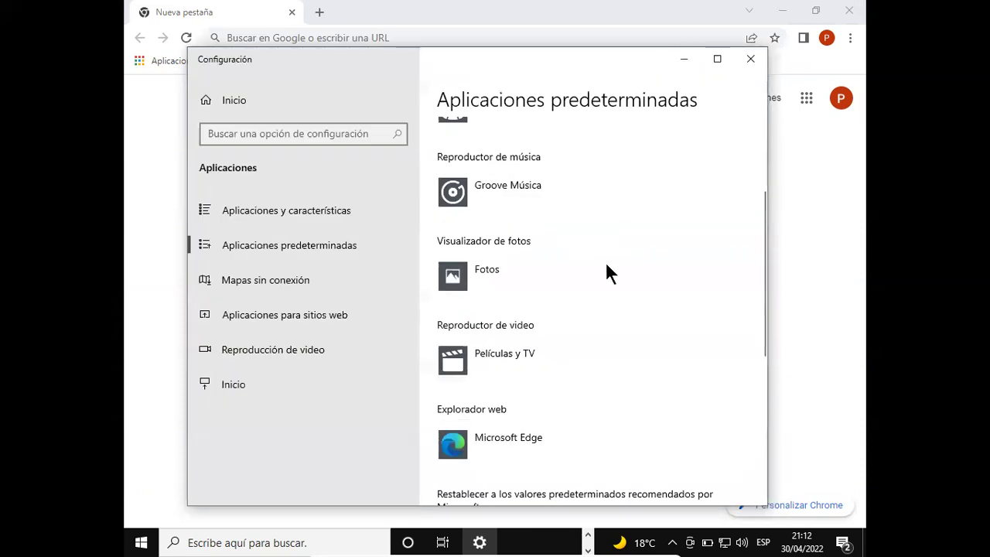
pyautogui.click(516, 444)
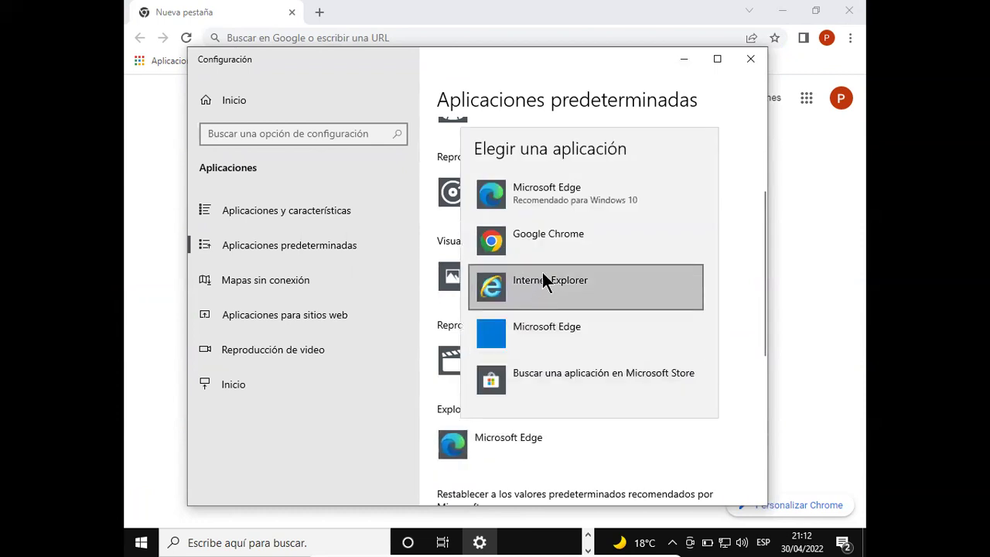
pyautogui.click(556, 242)
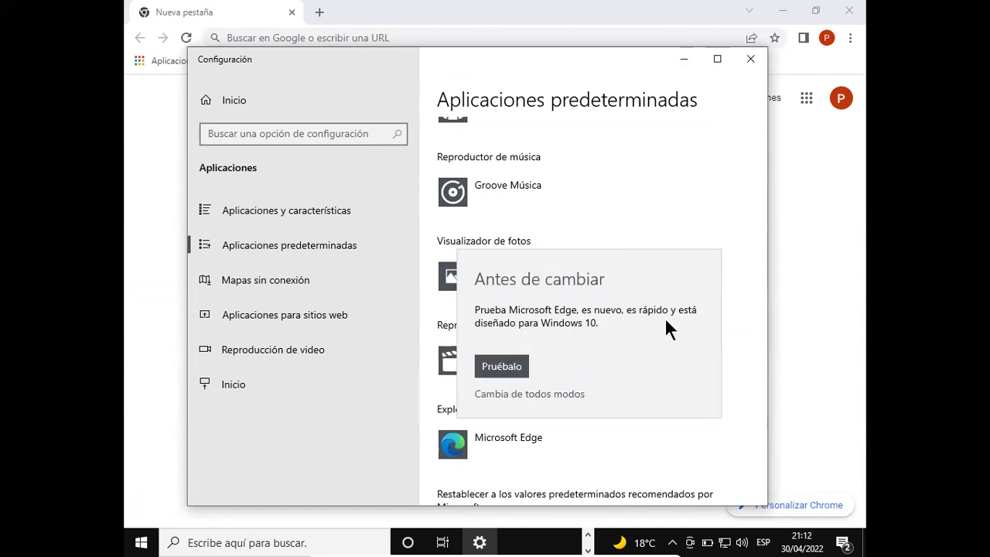
pyautogui.click(538, 394)
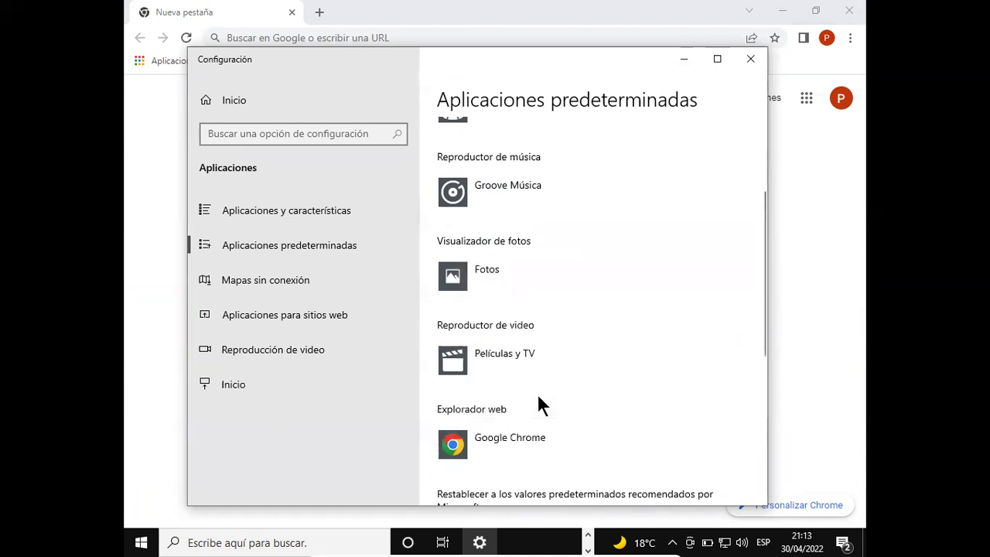
pyautogui.click(751, 60)
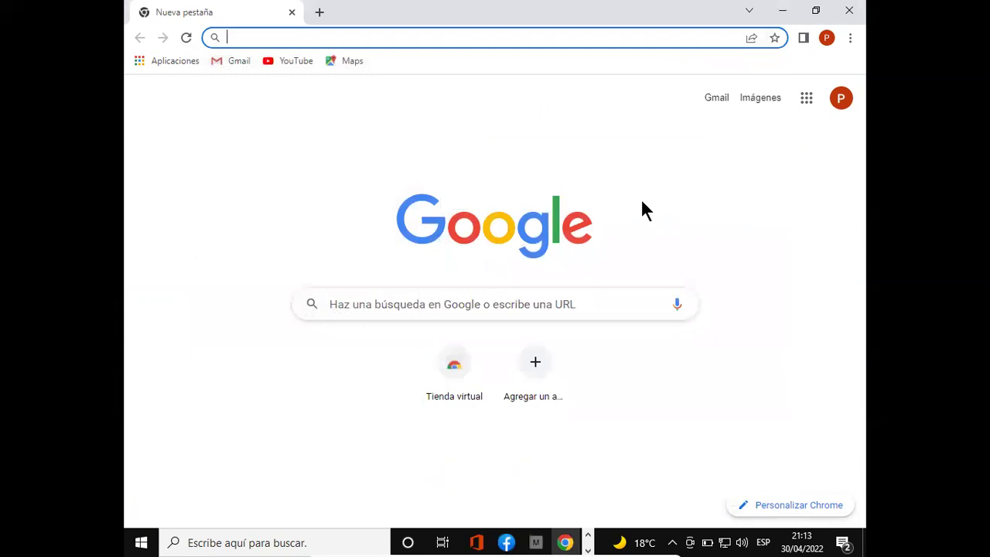
# - Close Chrome, reopen Microsoft Edge from the desktop shortcut, then close Edge again
pyautogui.click(850, 19)
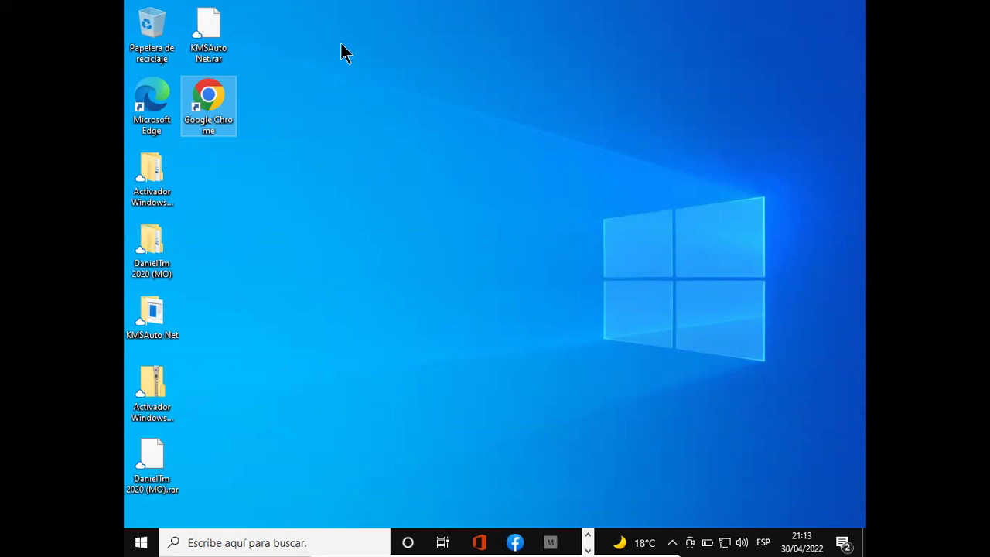
pyautogui.click(164, 117)
pyautogui.doubleClick(162, 111)
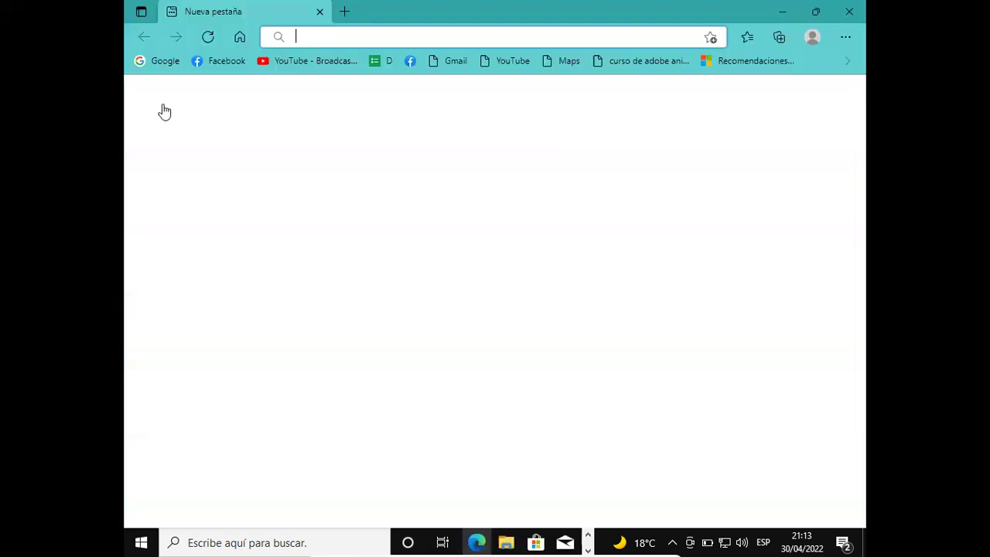
pyautogui.click(860, 11)
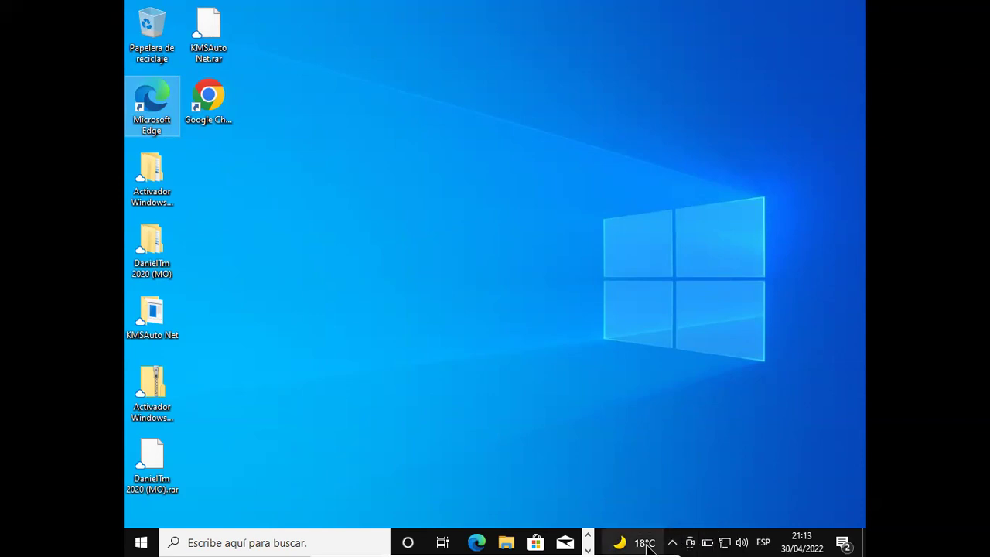
pyautogui.click(672, 542)
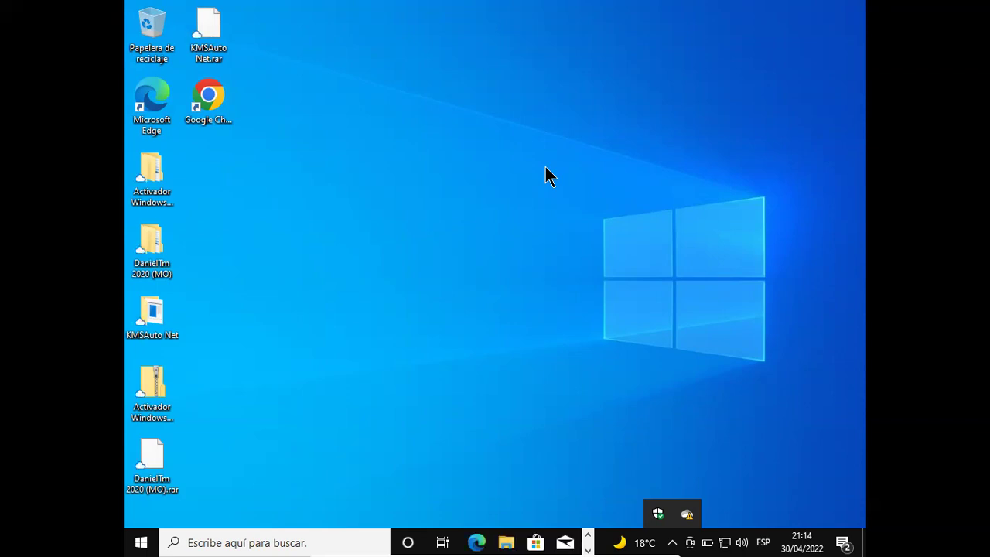
pyautogui.click(173, 396)
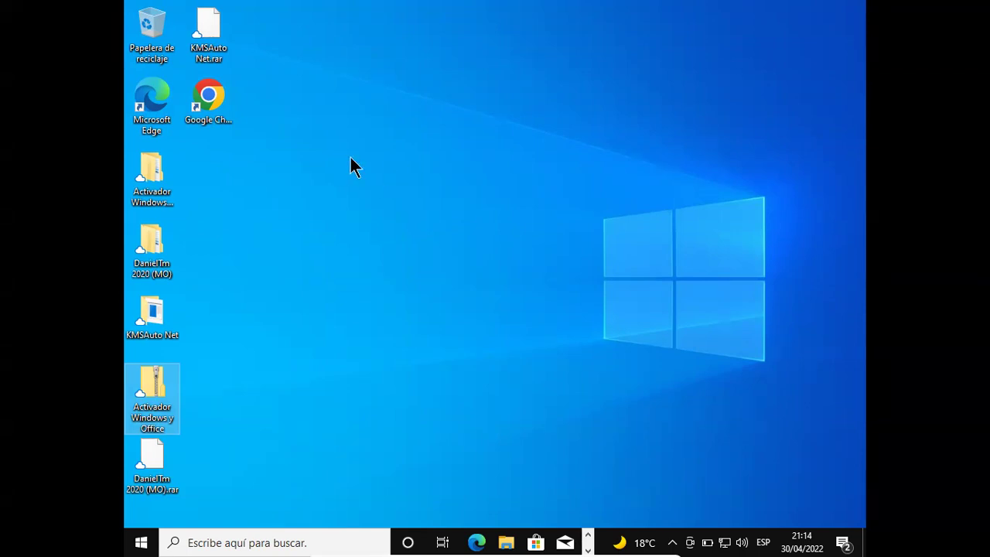
# - Launch Chrome and search Google for 'descargar winrar'
pyautogui.click(217, 99)
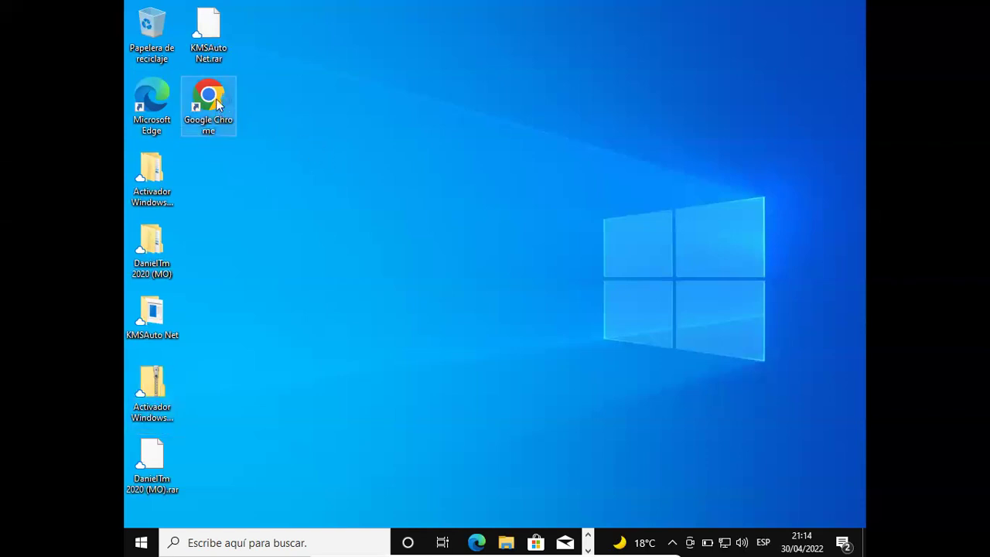
pyautogui.doubleClick(216, 101)
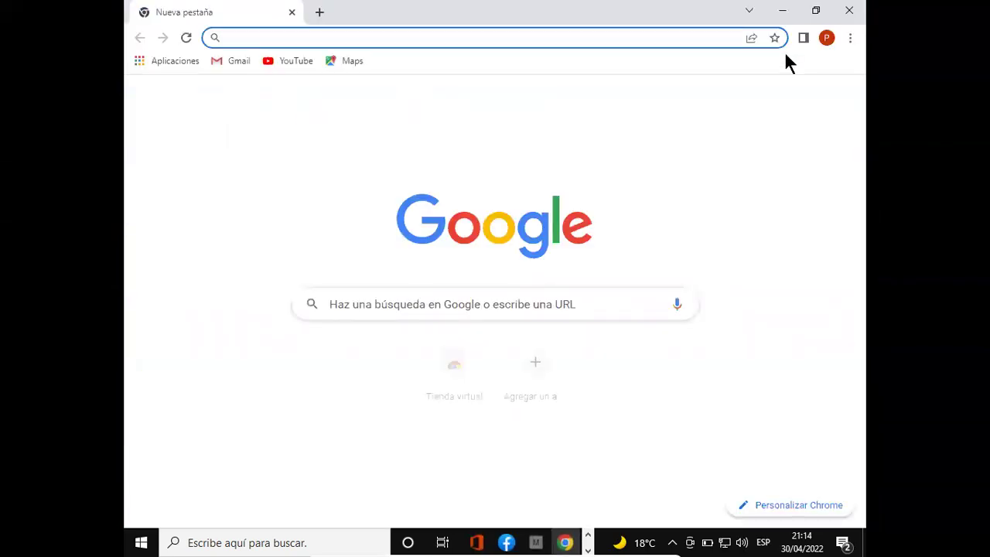
pyautogui.click(574, 310)
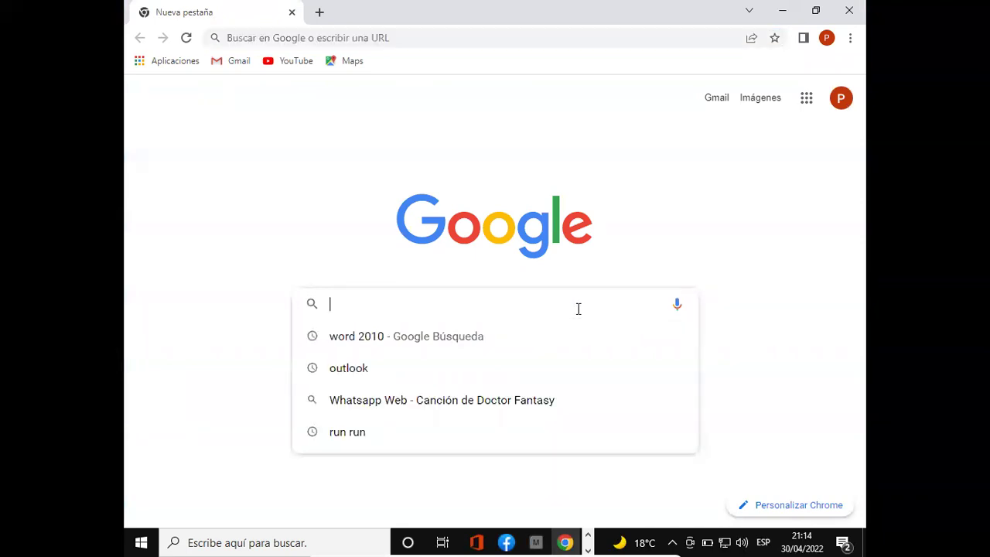
pyautogui.write('descargar winrar')
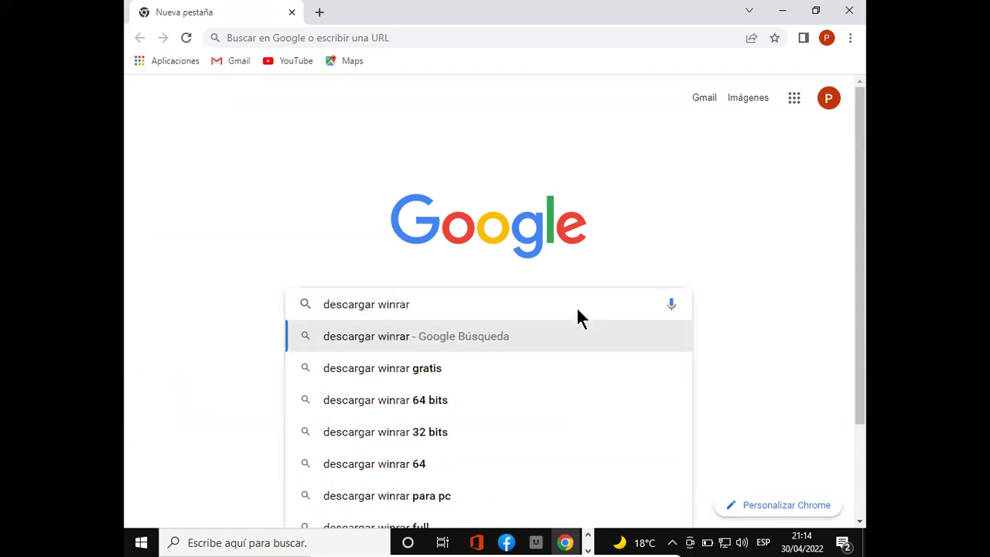
pyautogui.press('Return')
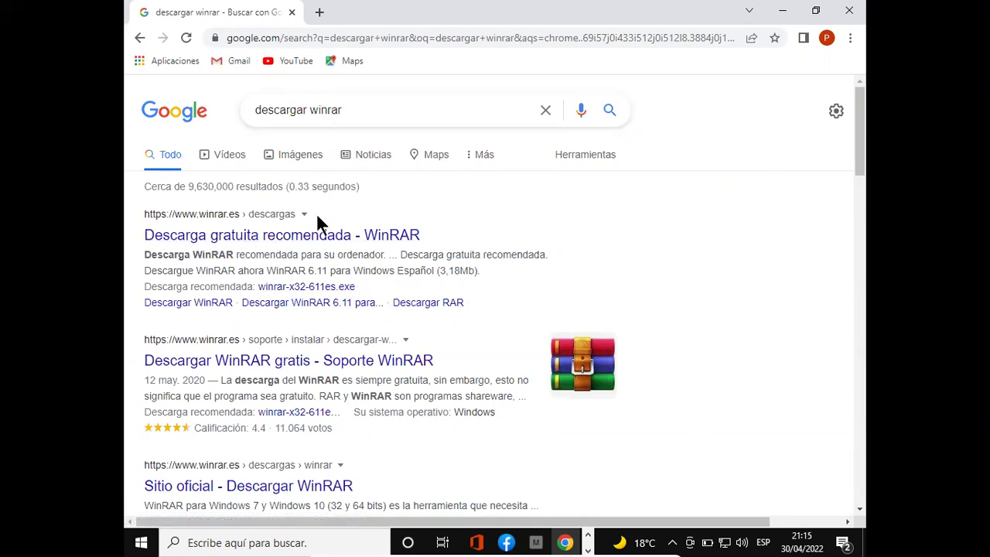
# - Download winrar-x64-611es.exe from winrar.es and install it into C:\Program Files\WinRAR with default options
pyautogui.click(298, 235)
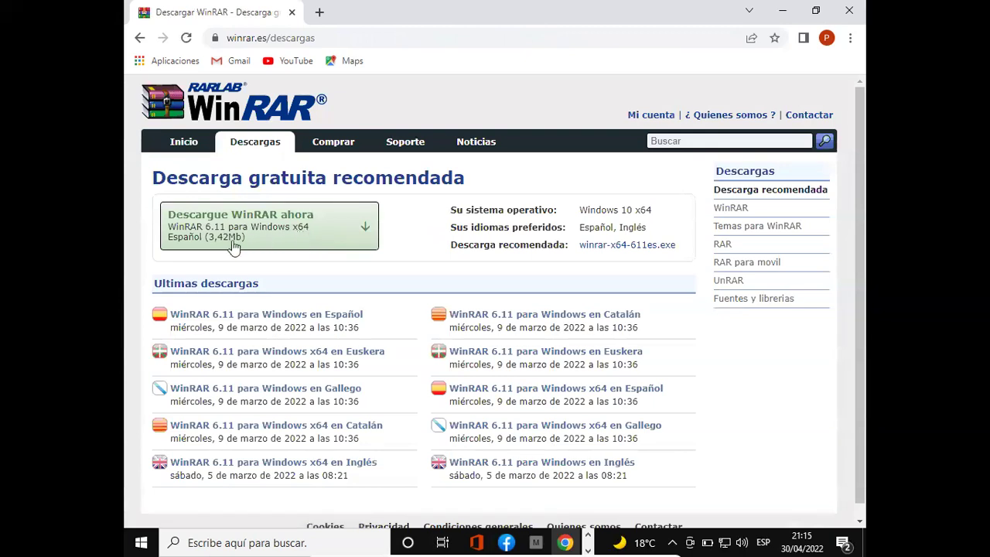
pyautogui.click(261, 235)
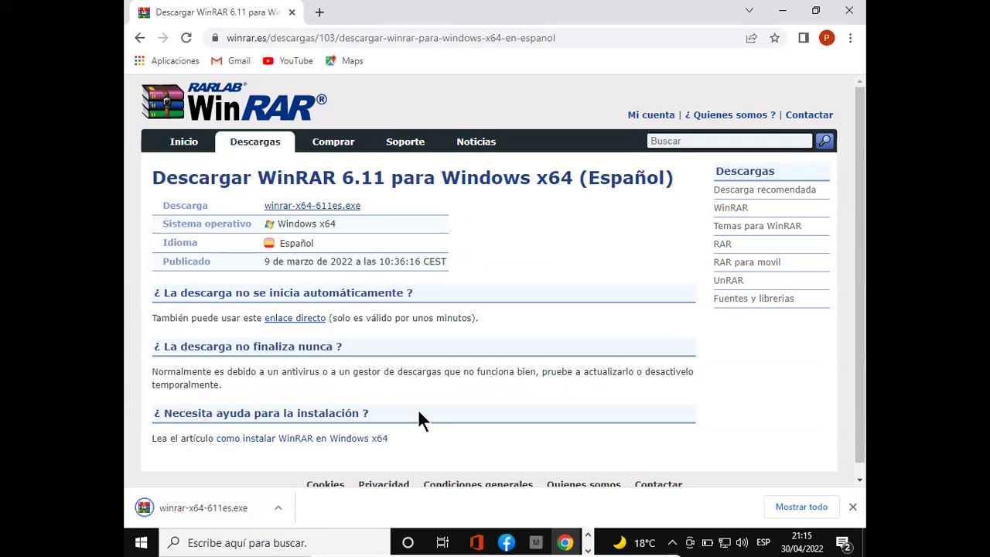
pyautogui.click(229, 509)
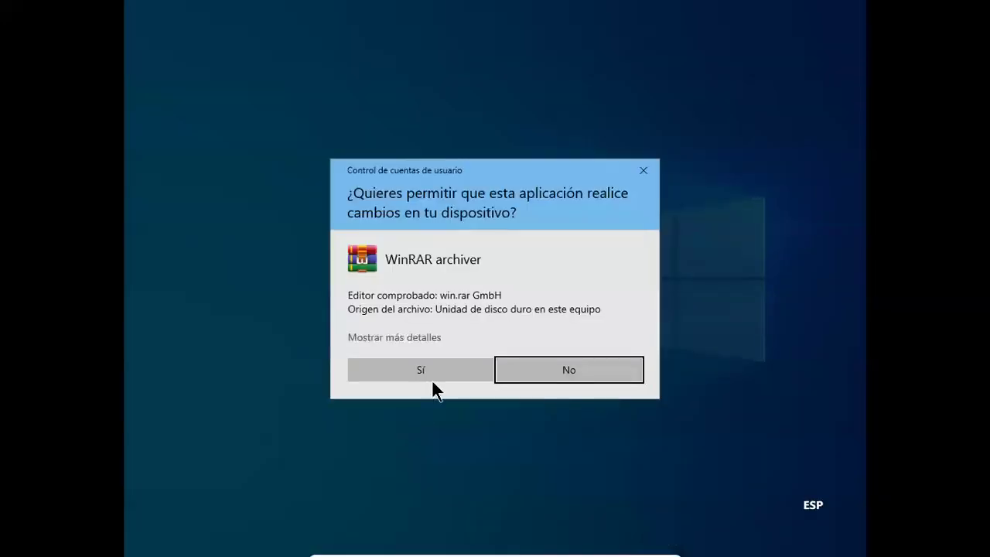
pyautogui.click(431, 375)
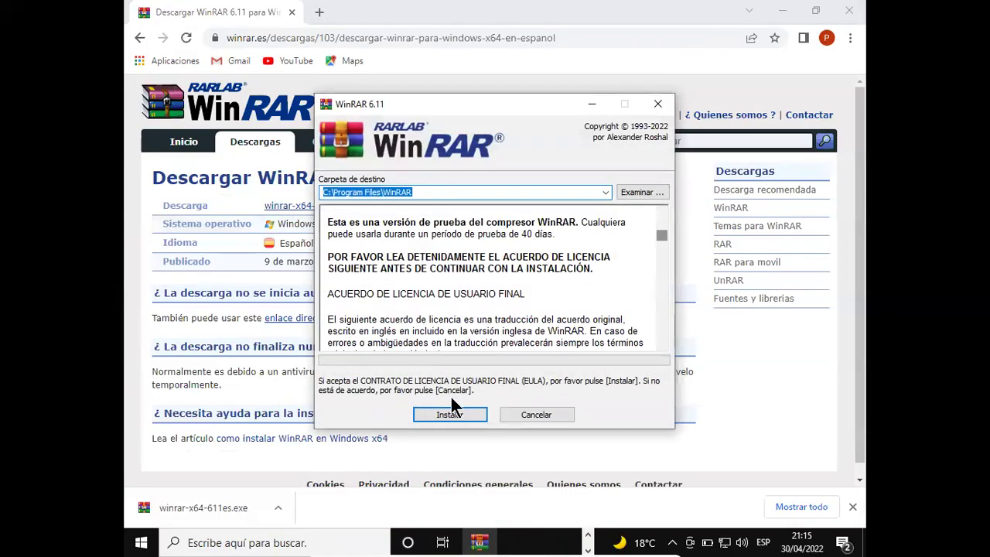
pyautogui.click(451, 410)
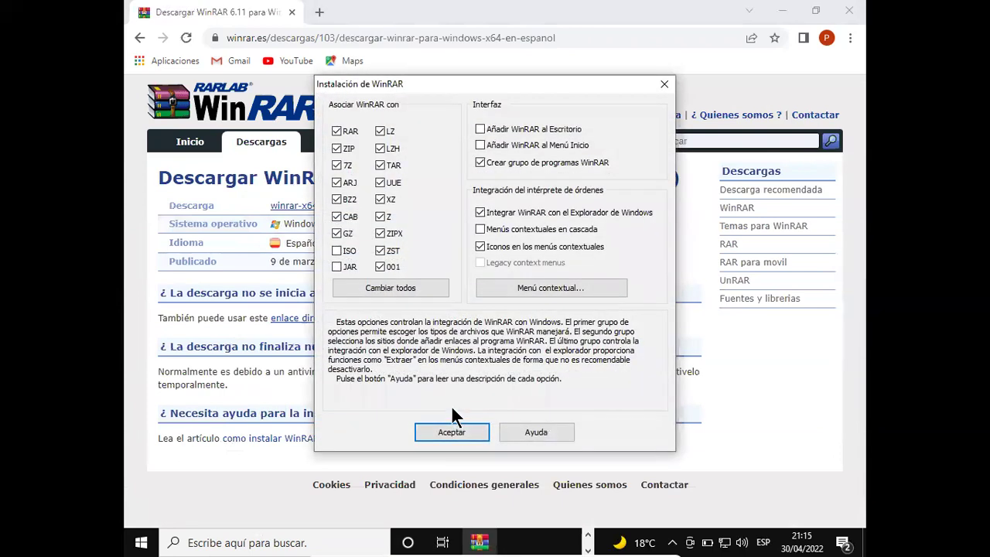
pyautogui.click(457, 431)
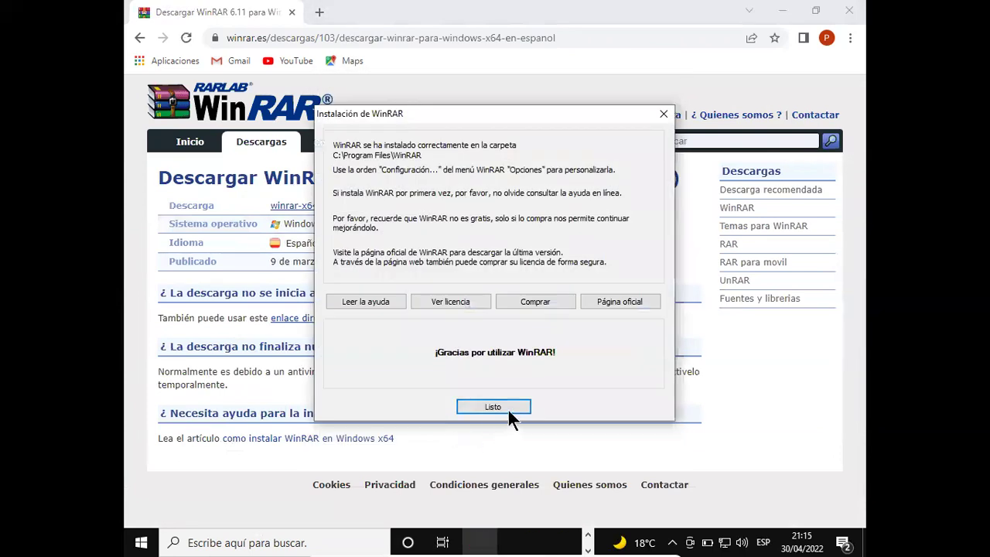
pyautogui.click(508, 410)
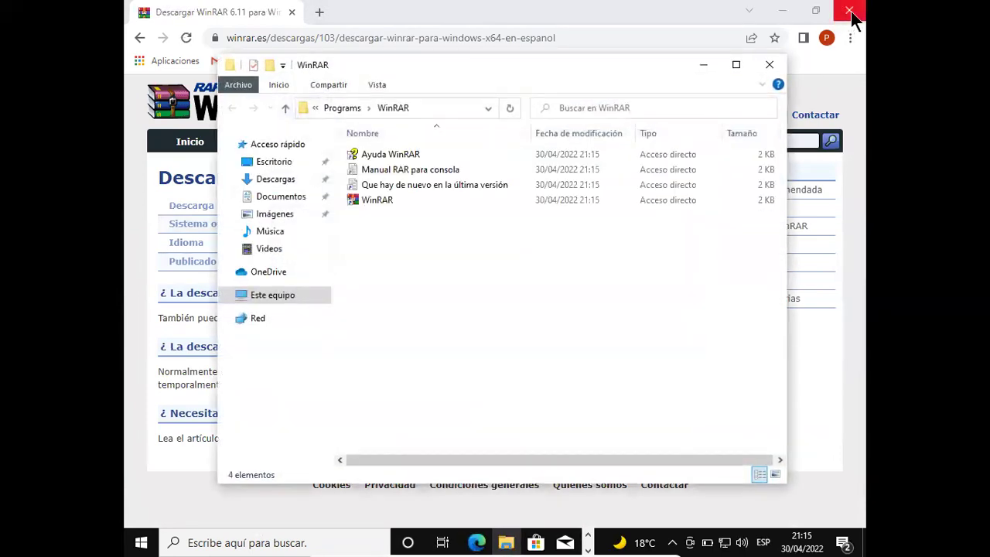
# - Close the WinRAR folder and Chrome, then move the 2020 (MO) and Activador Windows y Office archives into the second desktop column
pyautogui.click(780, 68)
pyautogui.click(844, 16)
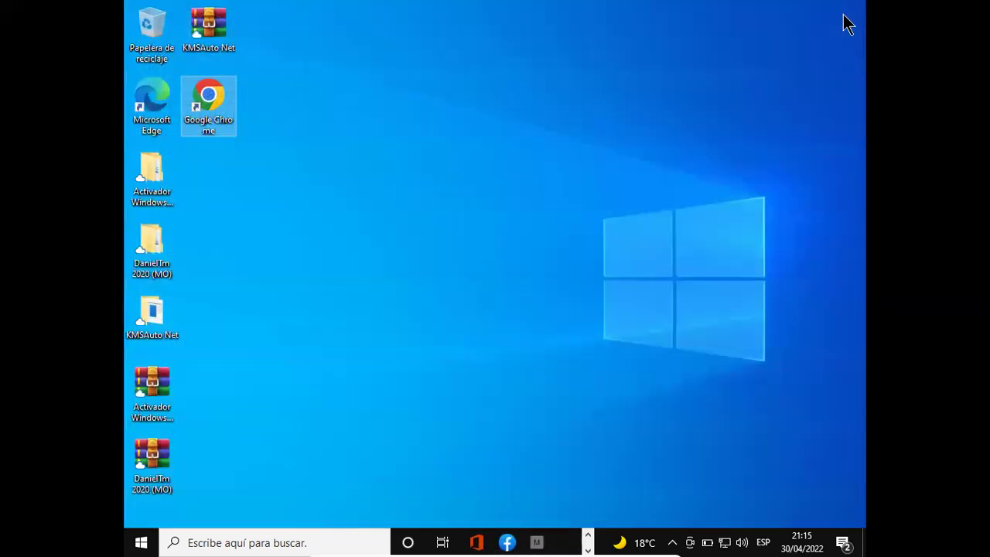
pyautogui.moveTo(166, 456); pyautogui.dragTo(222, 158)
pyautogui.click(210, 49)
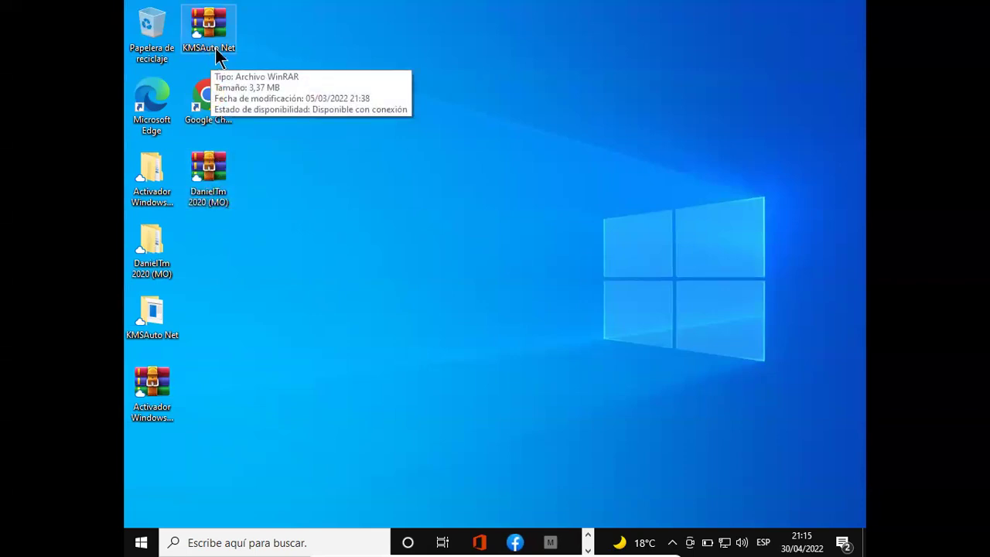
pyautogui.moveTo(158, 383); pyautogui.dragTo(226, 248)
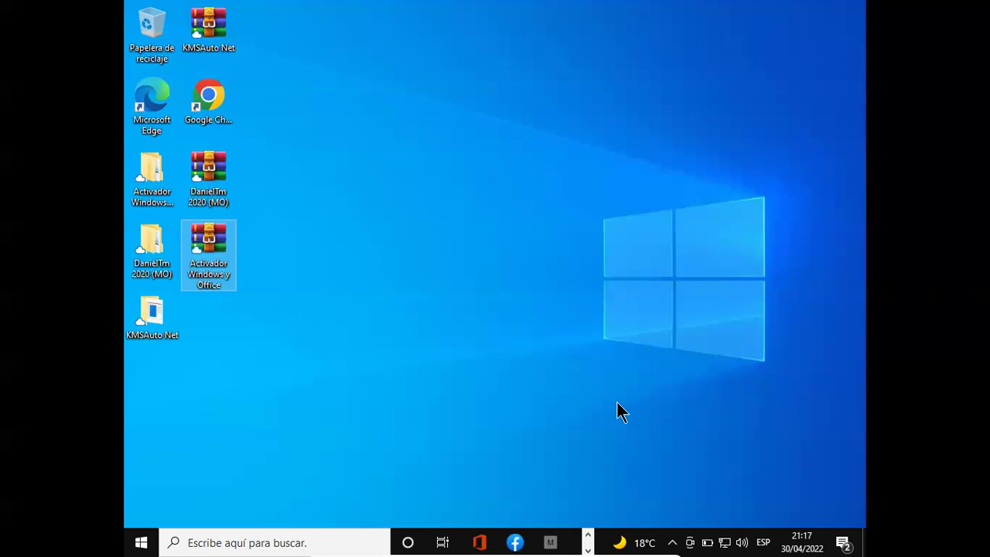
# - Turn off real-time protection under Virus & threat protection settings in Windows Security, approve it, and close the window
pyautogui.click(672, 542)
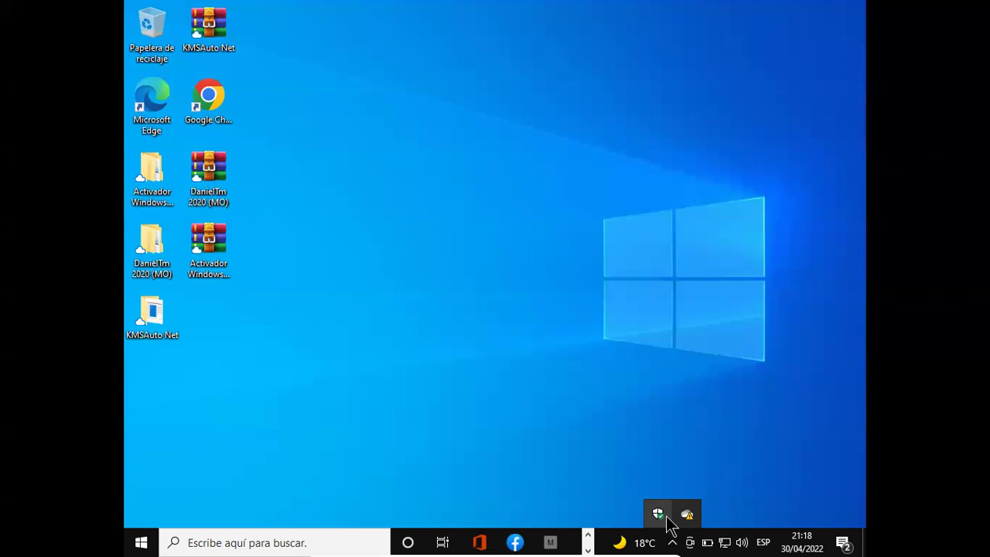
pyautogui.click(659, 516)
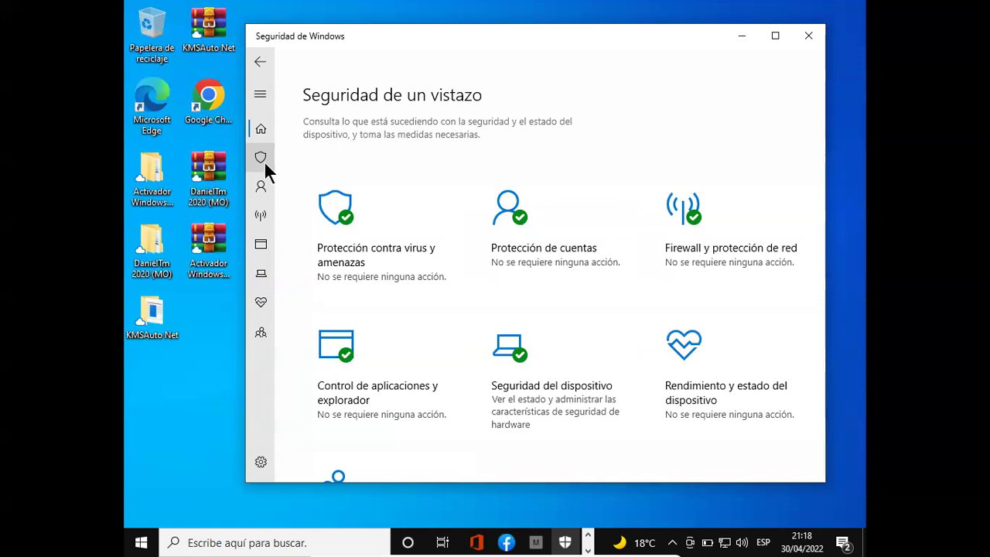
pyautogui.click(266, 164)
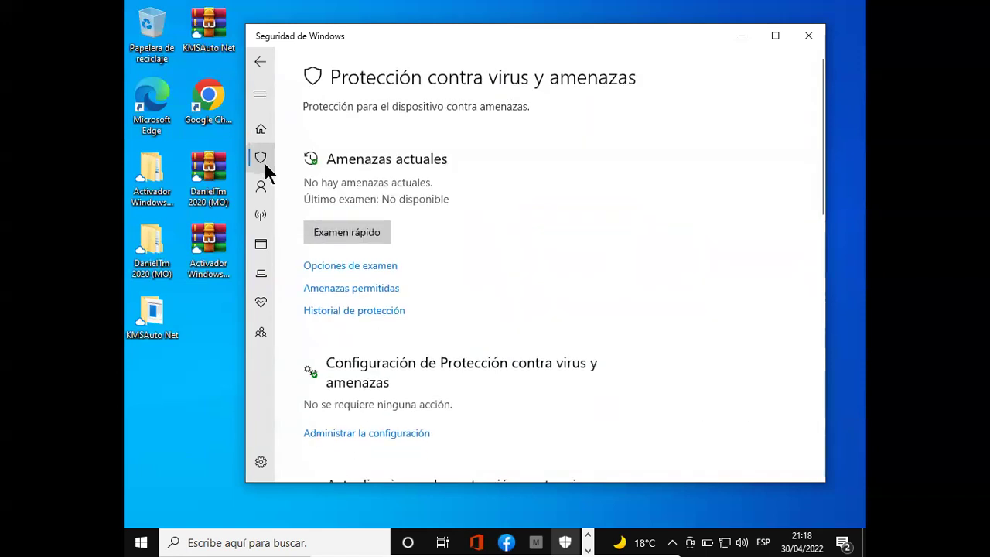
pyautogui.click(354, 434)
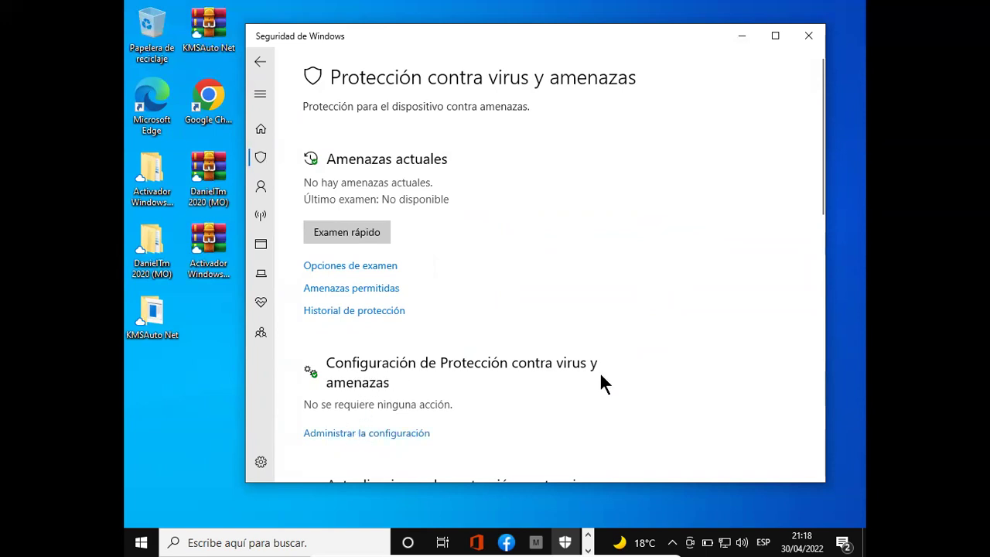
pyautogui.click(379, 435)
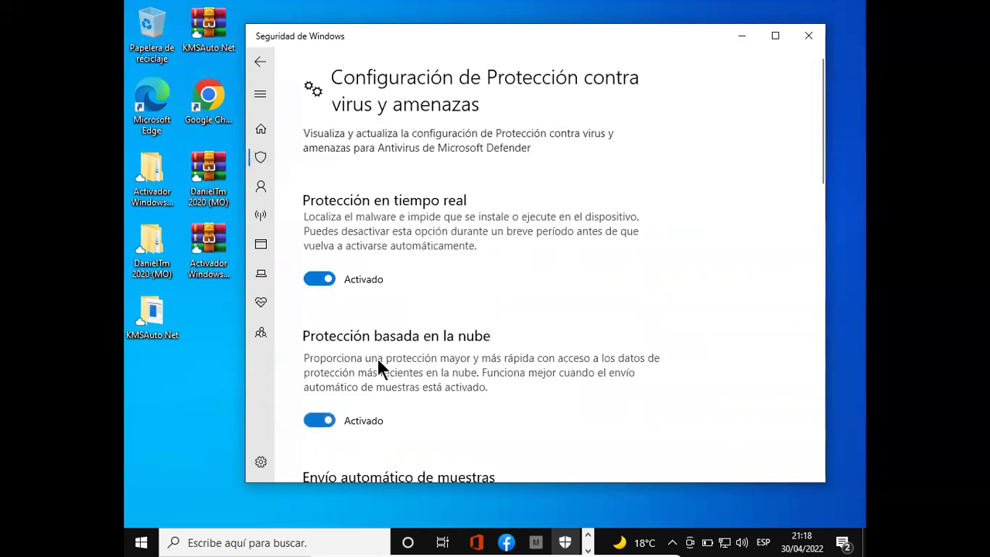
pyautogui.click(311, 280)
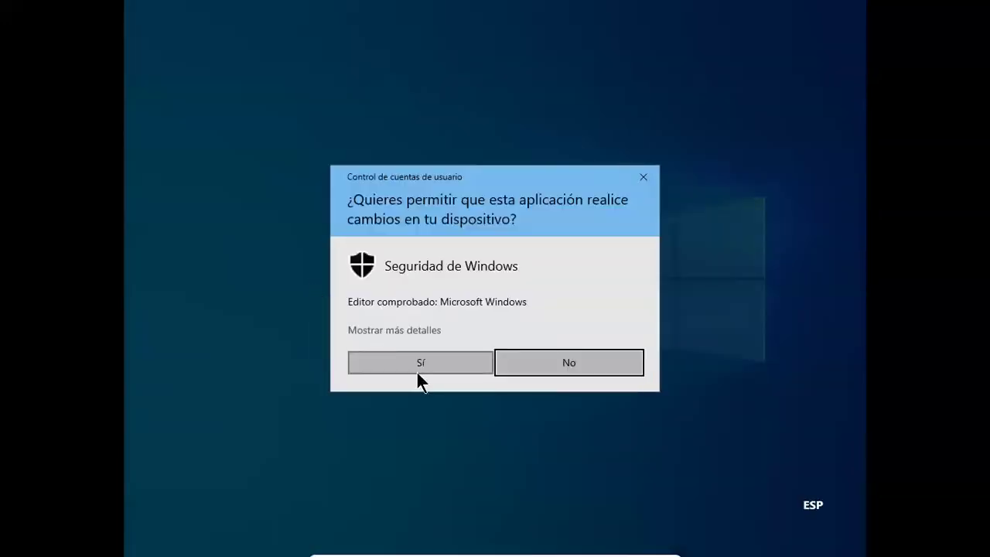
pyautogui.click(416, 370)
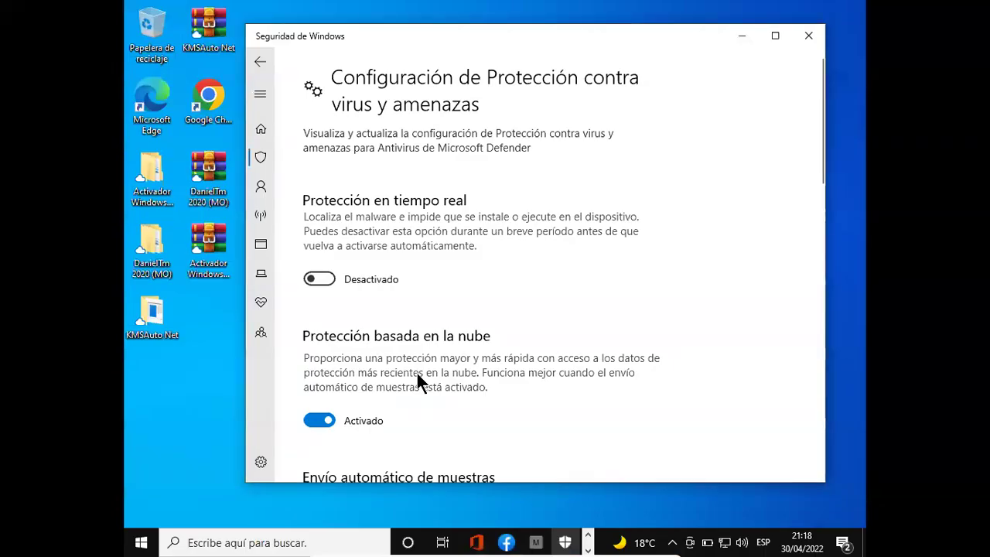
pyautogui.click(809, 38)
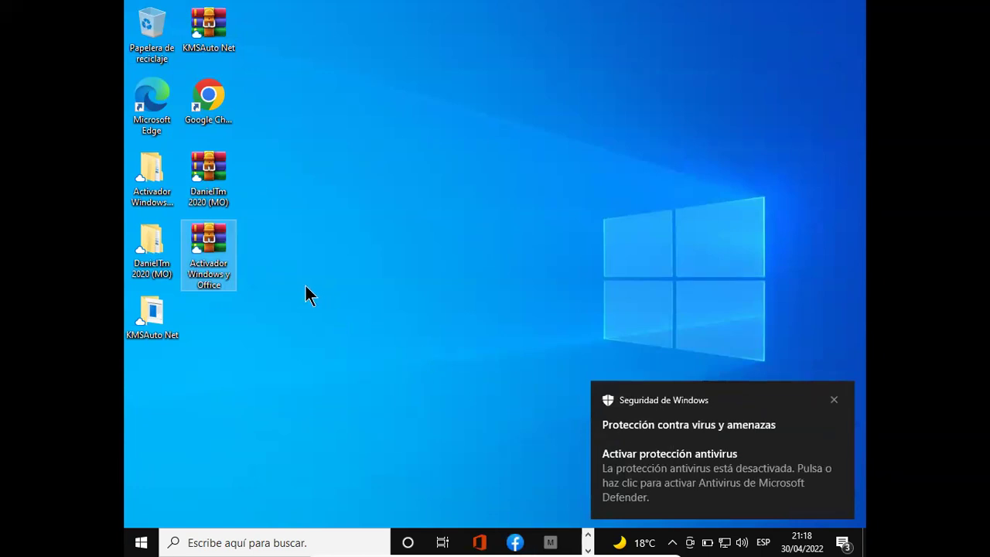
# - Open the DanielTm 2020 (MO) .rar archive on the desktop with WinRAR archiver via Abrir con
pyautogui.rightClick(222, 169)
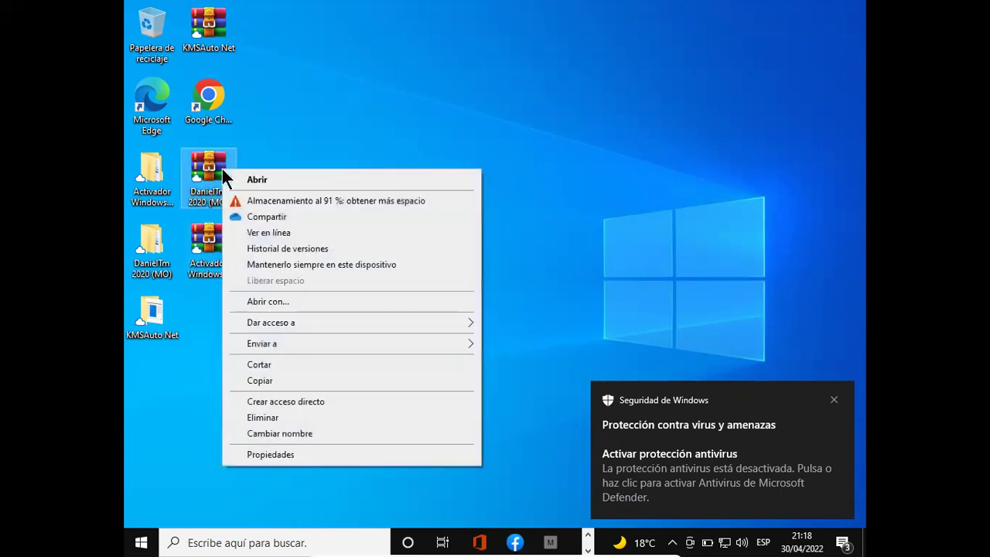
pyautogui.rightClick(210, 170)
pyautogui.rightClick(210, 170)
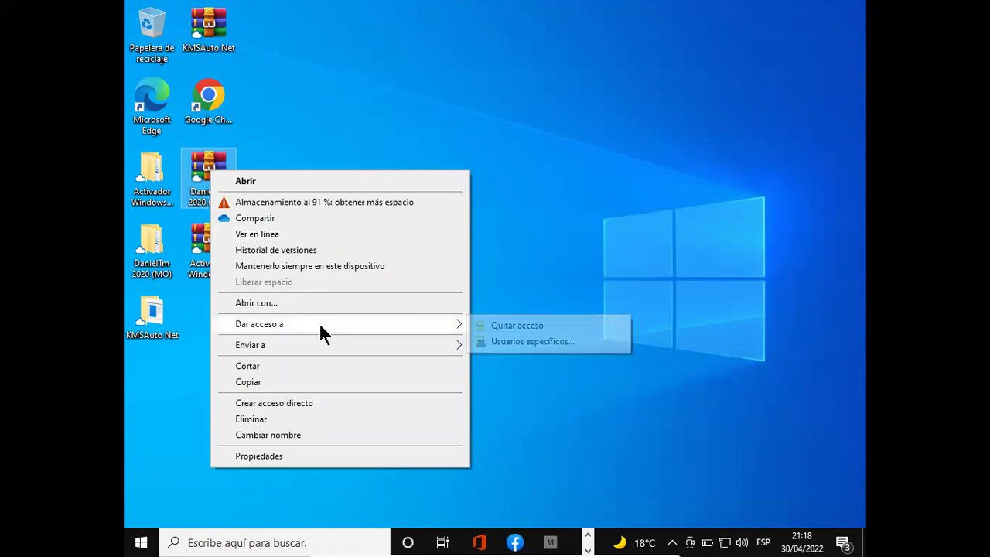
pyautogui.click(208, 172)
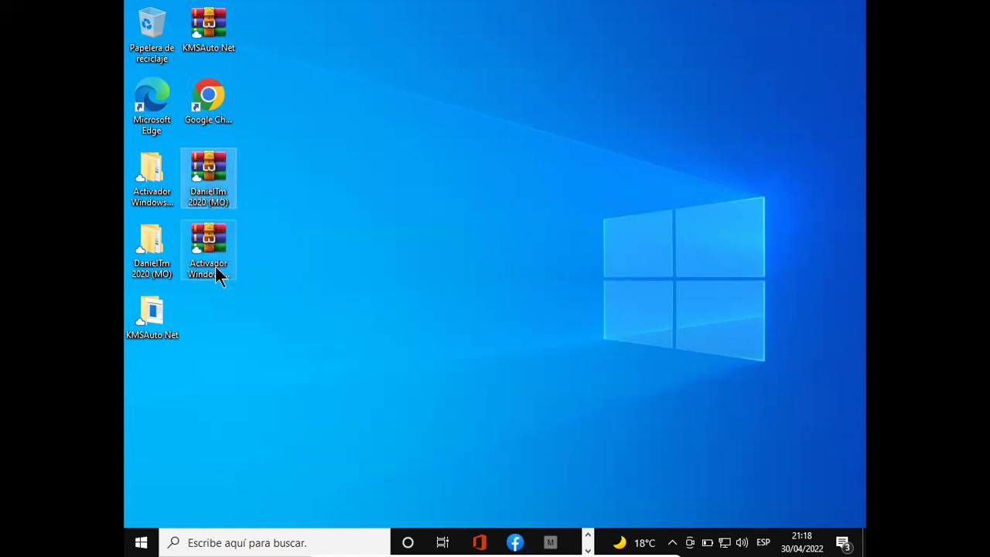
pyautogui.rightClick(211, 166)
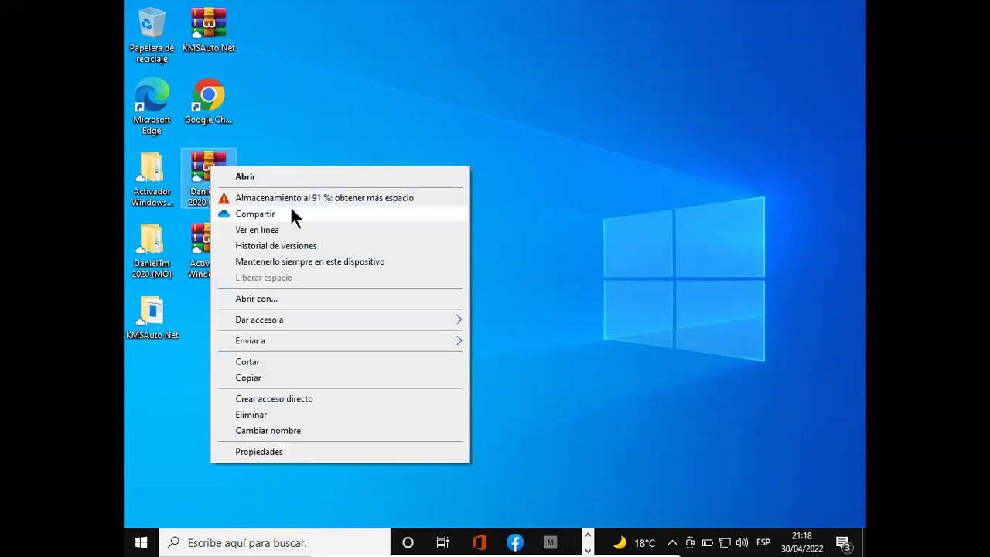
pyautogui.click(314, 296)
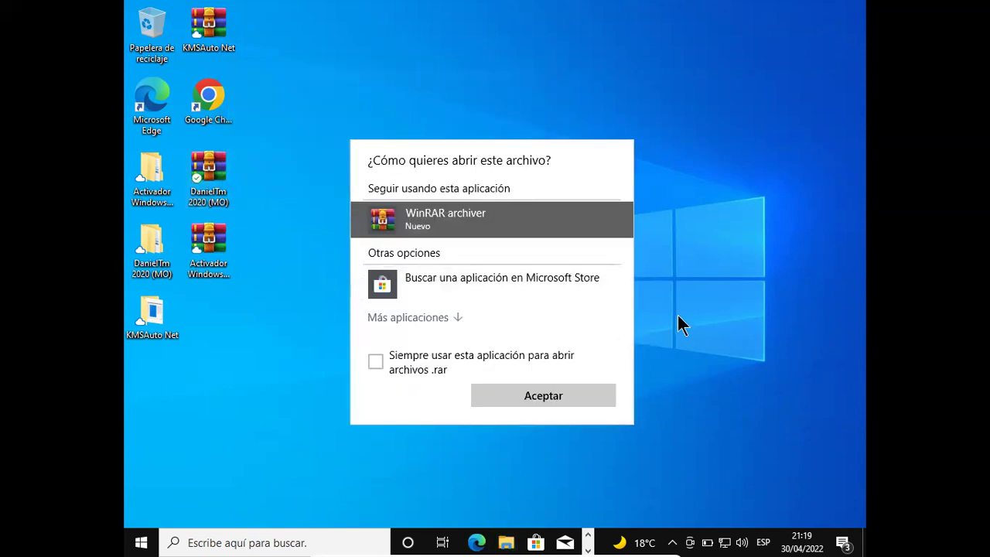
pyautogui.click(592, 393)
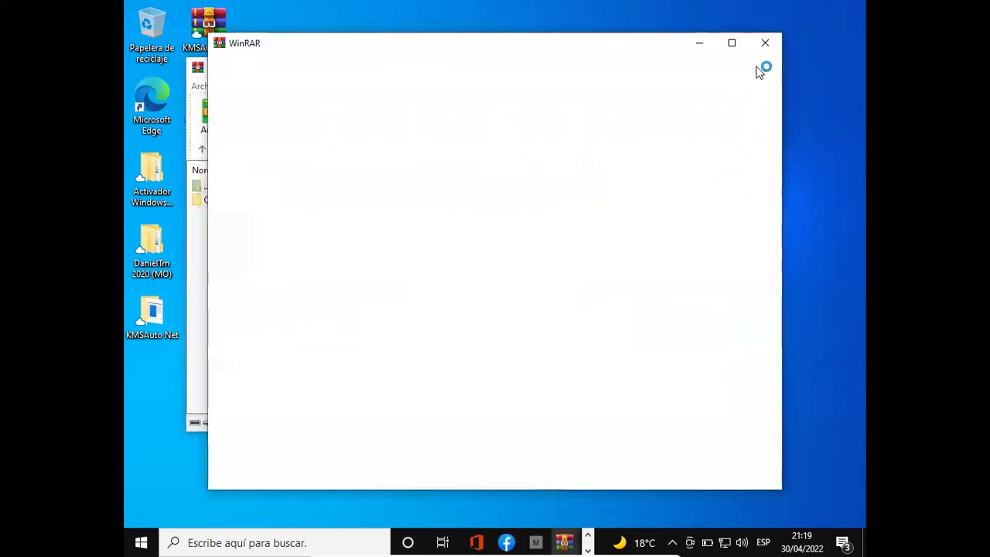
# - Close WinRAR, then extract DanielTm 2020 (MO) into its own folder with Sí a todo
pyautogui.click(763, 44)
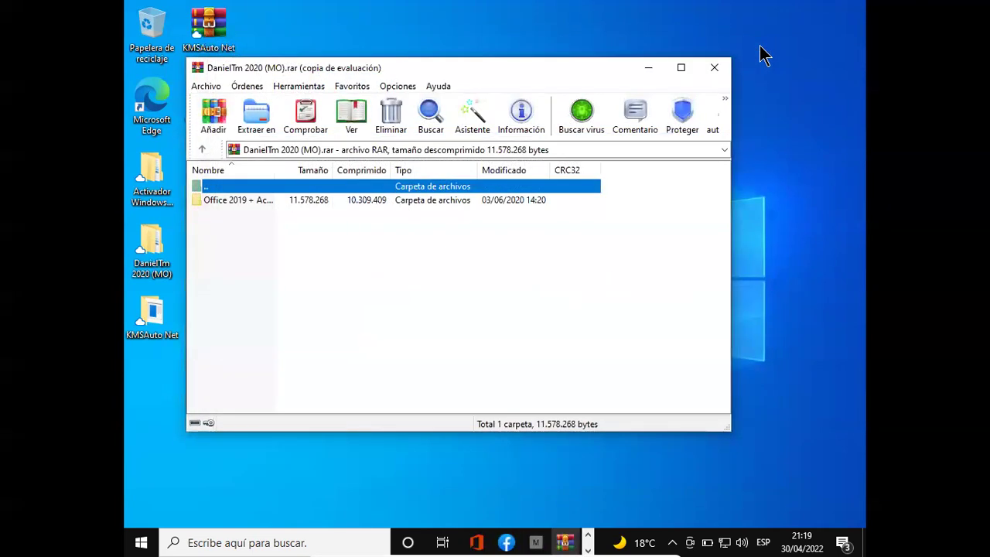
pyautogui.click(712, 68)
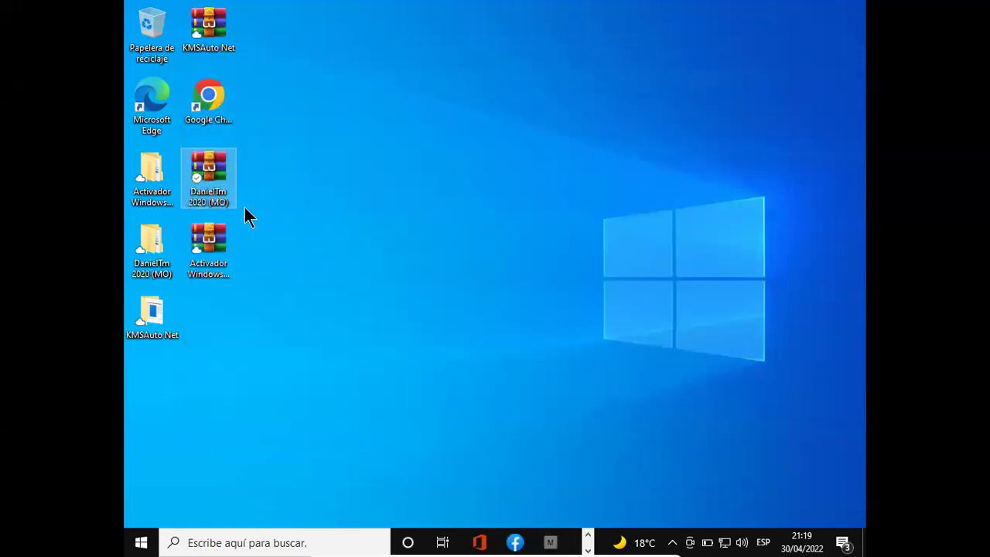
pyautogui.rightClick(218, 167)
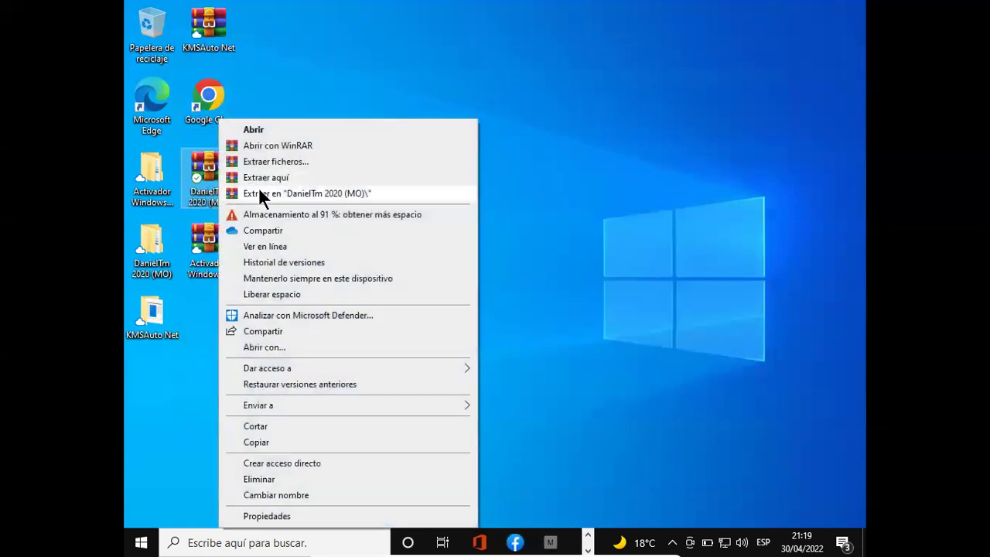
pyautogui.click(262, 194)
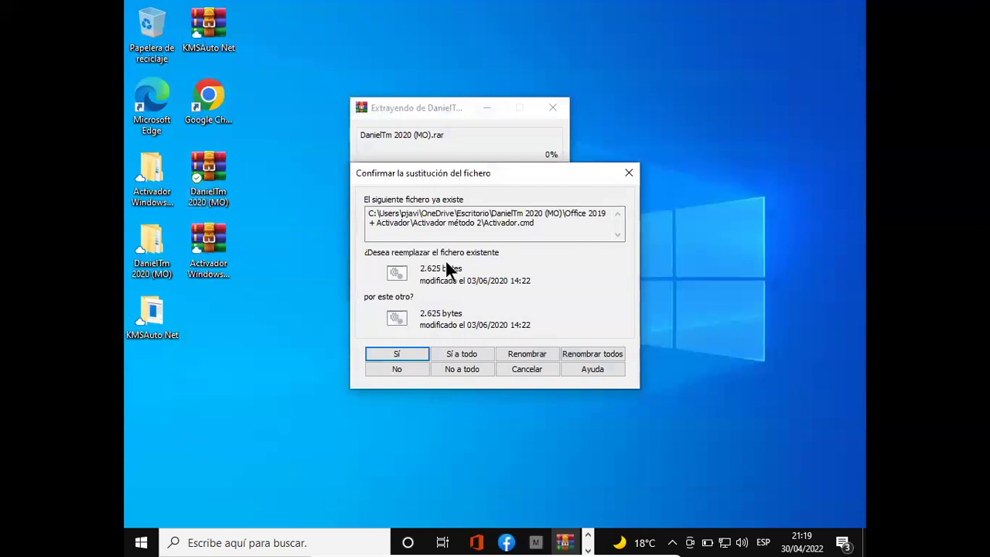
pyautogui.click(484, 349)
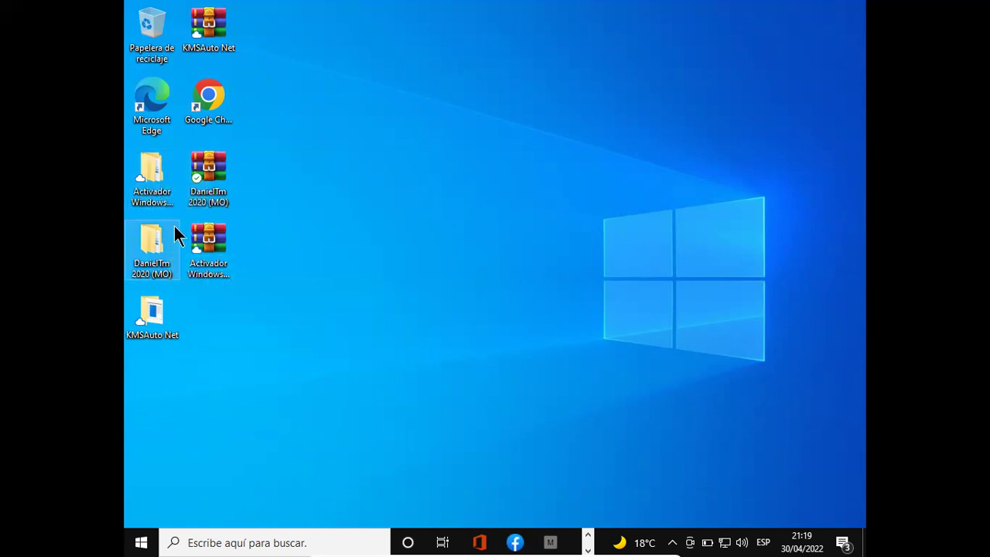
# - Open the DanielTm 2020 (MO) folder, then its Office 2019 + Activador subfolder
pyautogui.doubleClick(159, 244)
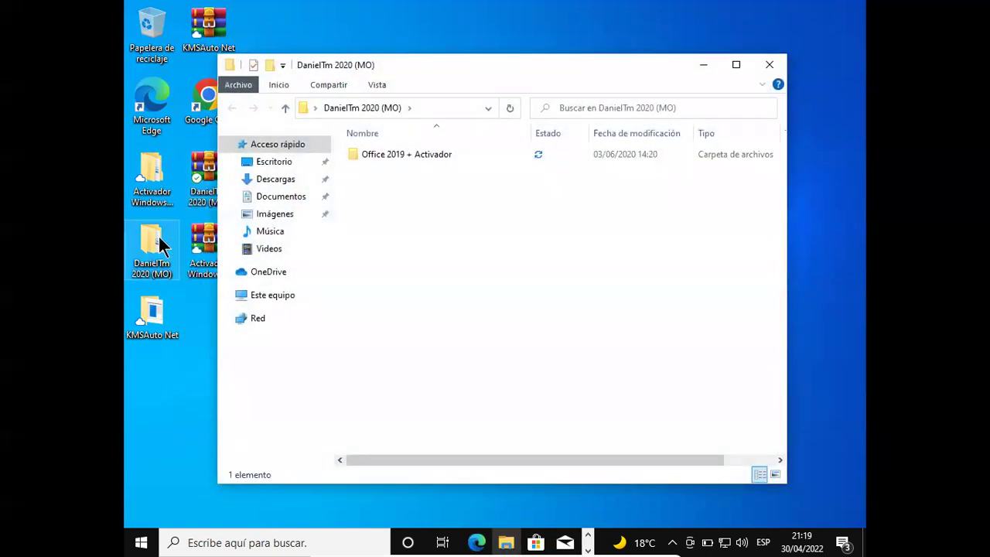
pyautogui.click(432, 154)
pyautogui.doubleClick(432, 153)
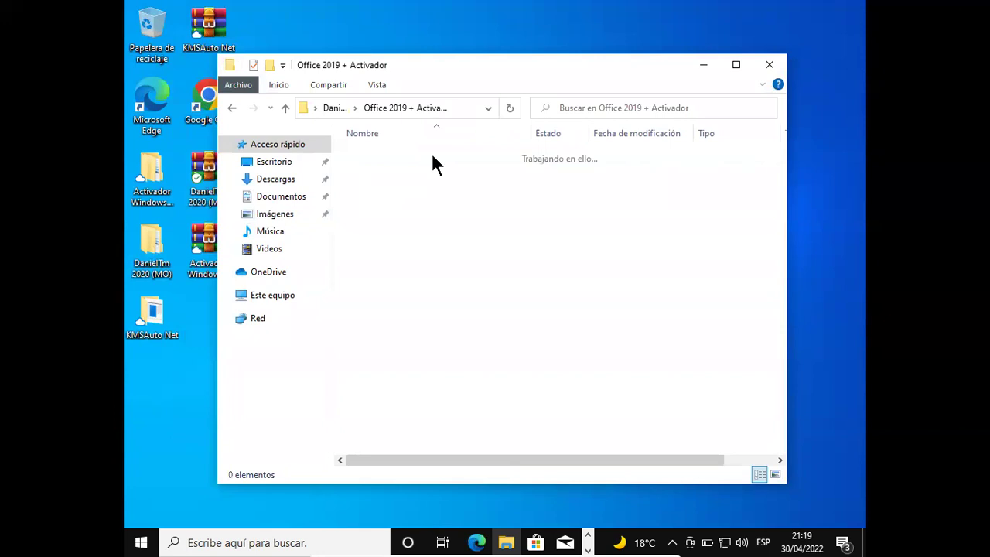
pyautogui.moveTo(396, 68); pyautogui.dragTo(502, 79)
# - Run OInstall as administrator, close it, and open the Activador método 2 folder
pyautogui.rightClick(489, 193)
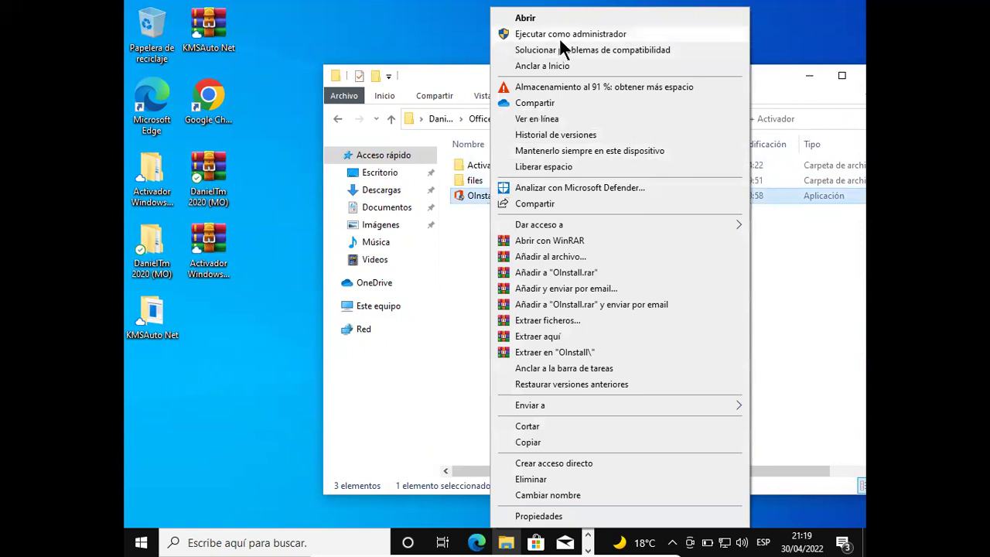
pyautogui.click(558, 35)
pyautogui.click(444, 374)
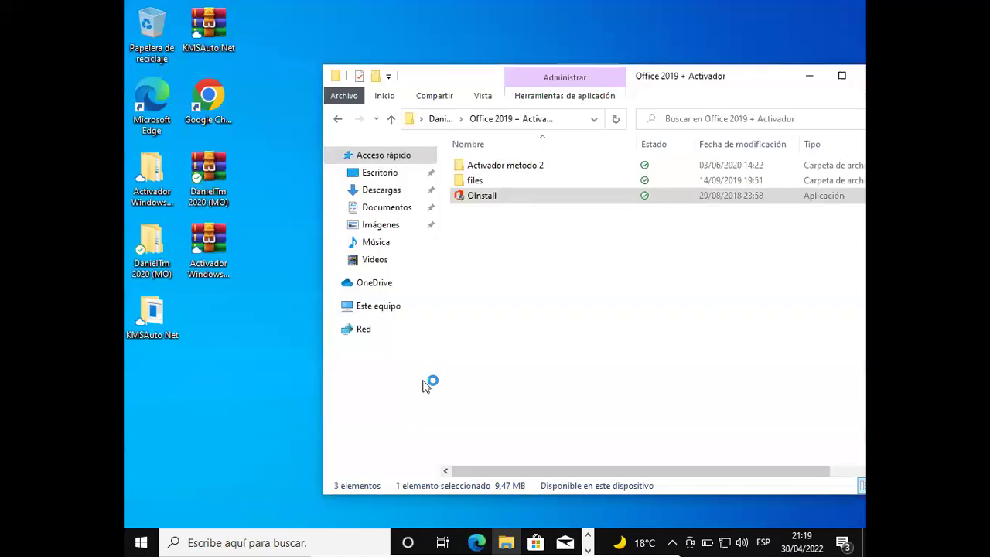
pyautogui.moveTo(286, 41); pyautogui.dragTo(430, 139)
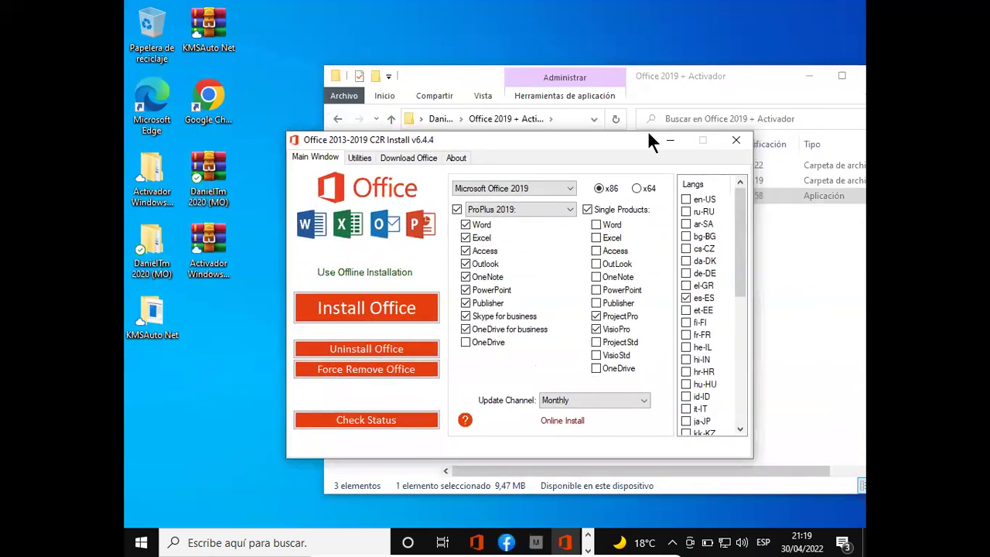
pyautogui.click(746, 141)
pyautogui.doubleClick(532, 166)
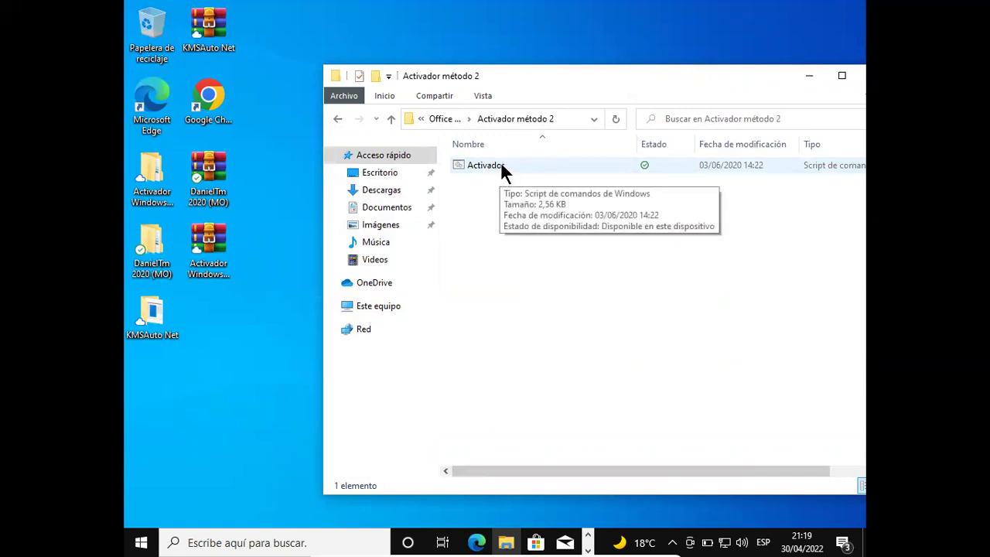
# - Go back, reopen Activador método 2, and run the Activador script as administrator
pyautogui.click(341, 117)
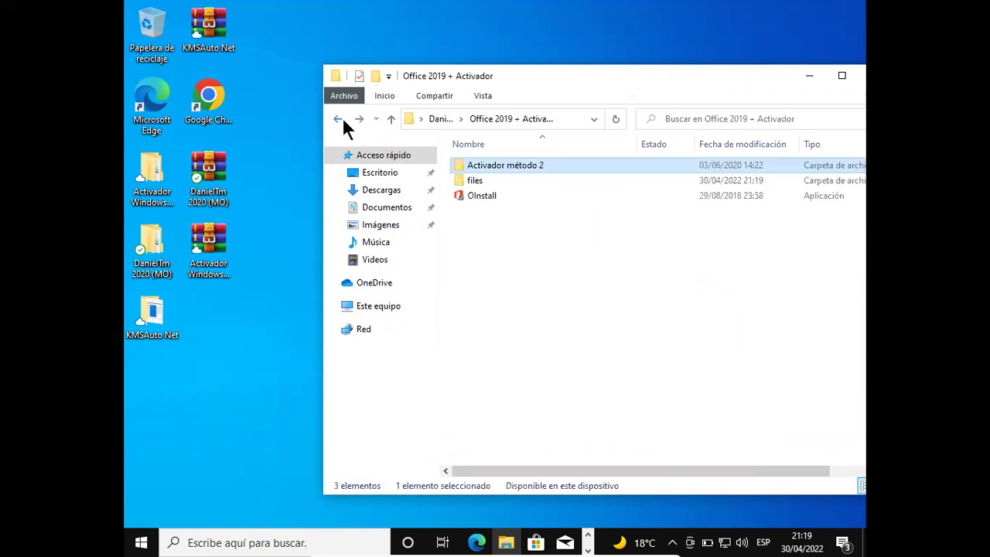
pyautogui.click(485, 198)
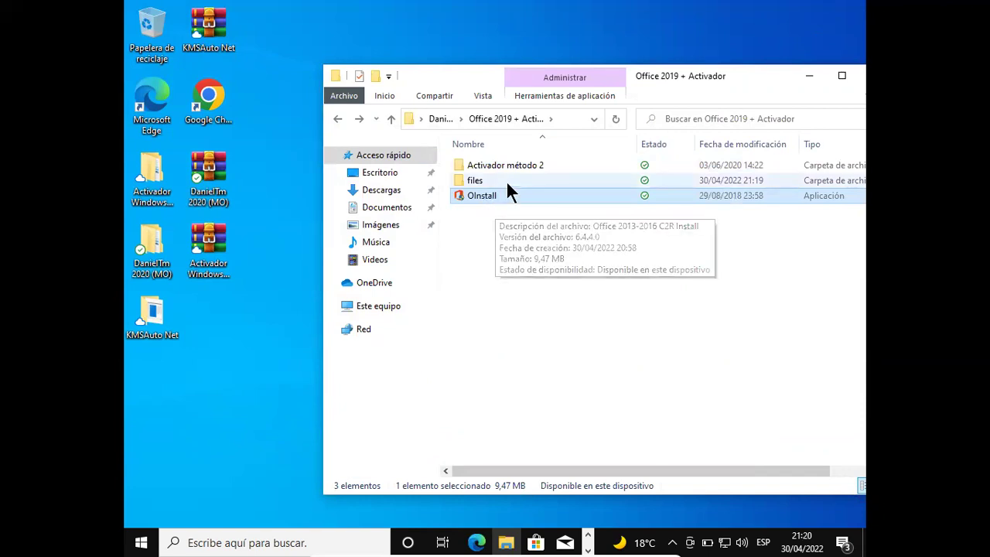
pyautogui.click(520, 164)
pyautogui.doubleClick(521, 166)
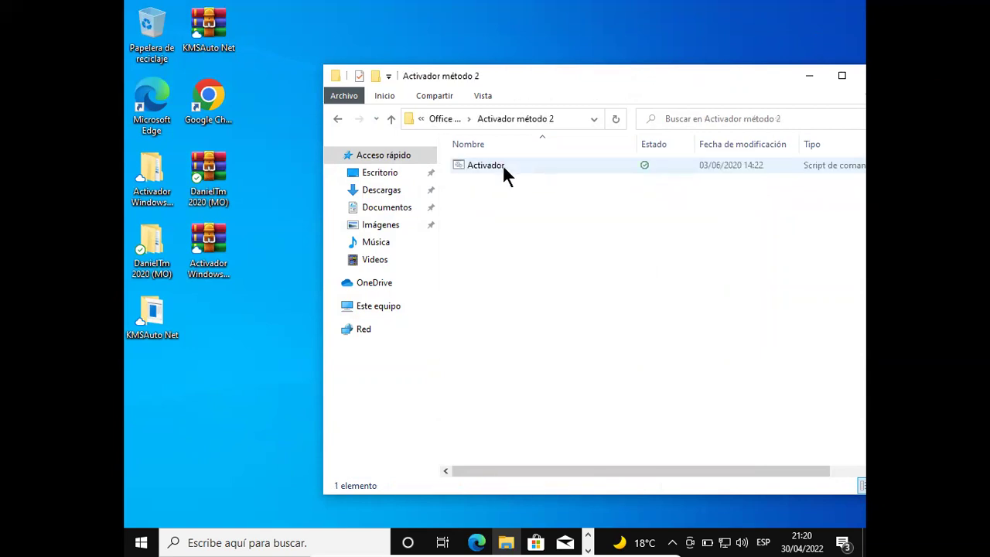
pyautogui.rightClick(502, 164)
pyautogui.click(546, 141)
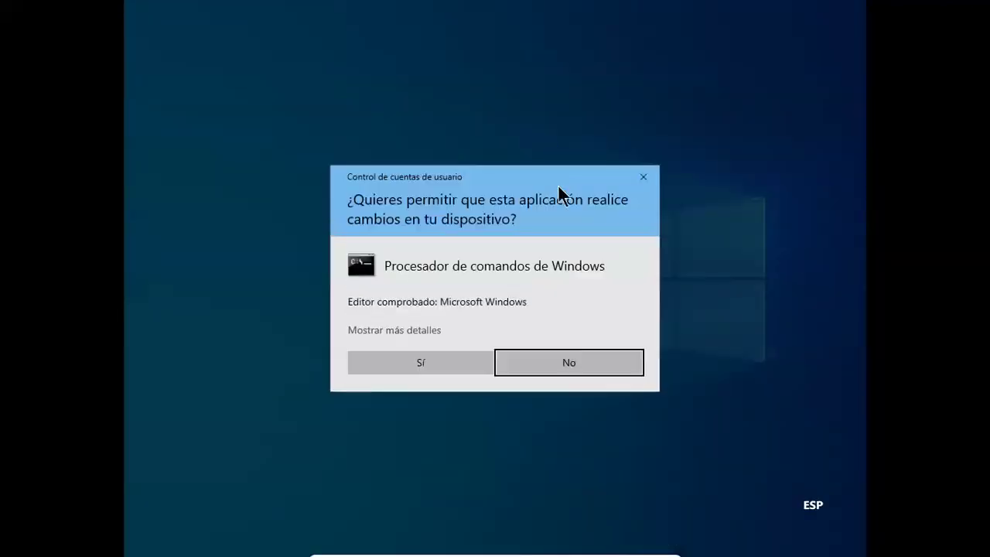
# - Approve admin rights so the Office activation script runs, then move its console right
pyautogui.click(457, 361)
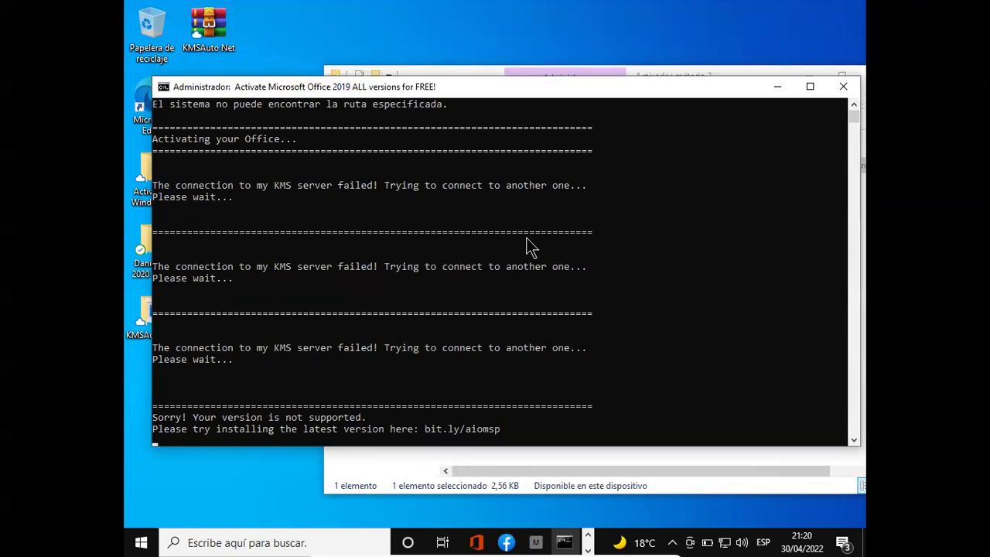
pyautogui.moveTo(251, 89); pyautogui.dragTo(553, 68)
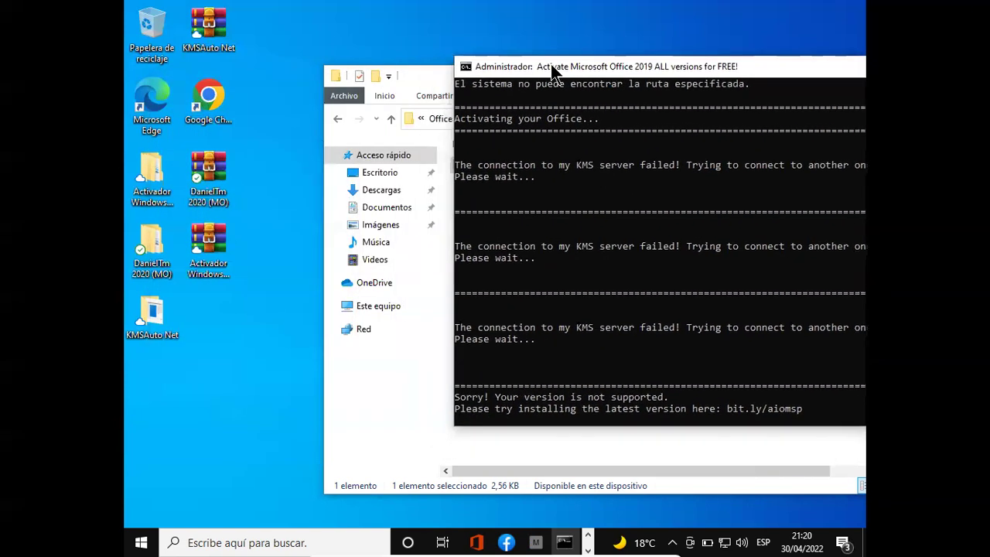
# - Open the Activador Windows y Office archive in WinRAR archiver, then close it
pyautogui.click(217, 242)
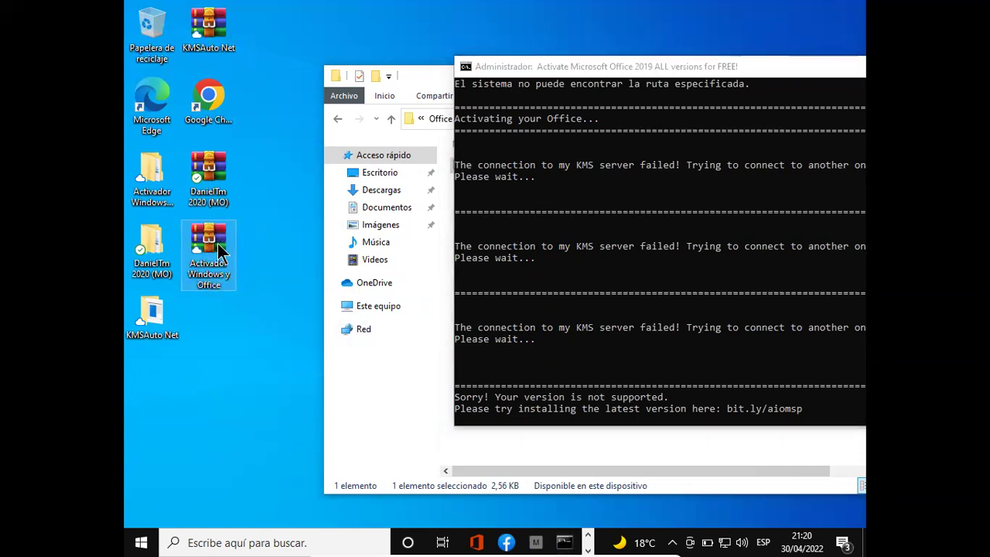
pyautogui.rightClick(217, 243)
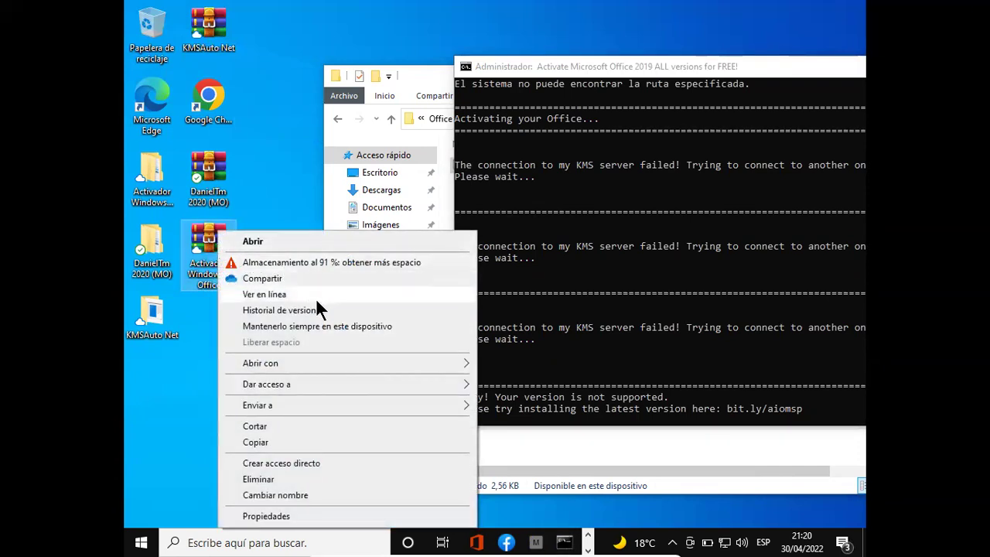
pyautogui.moveTo(321, 359)
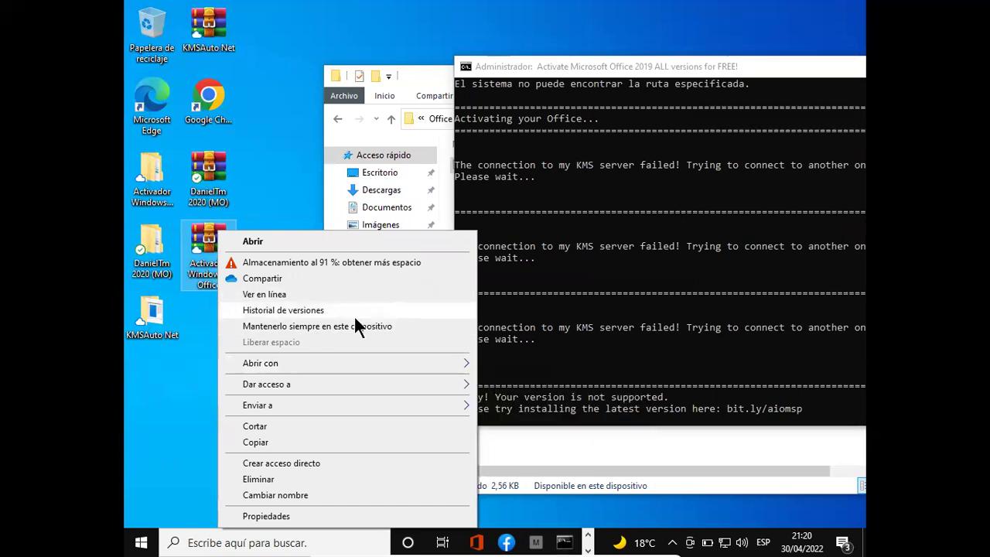
pyautogui.moveTo(359, 364)
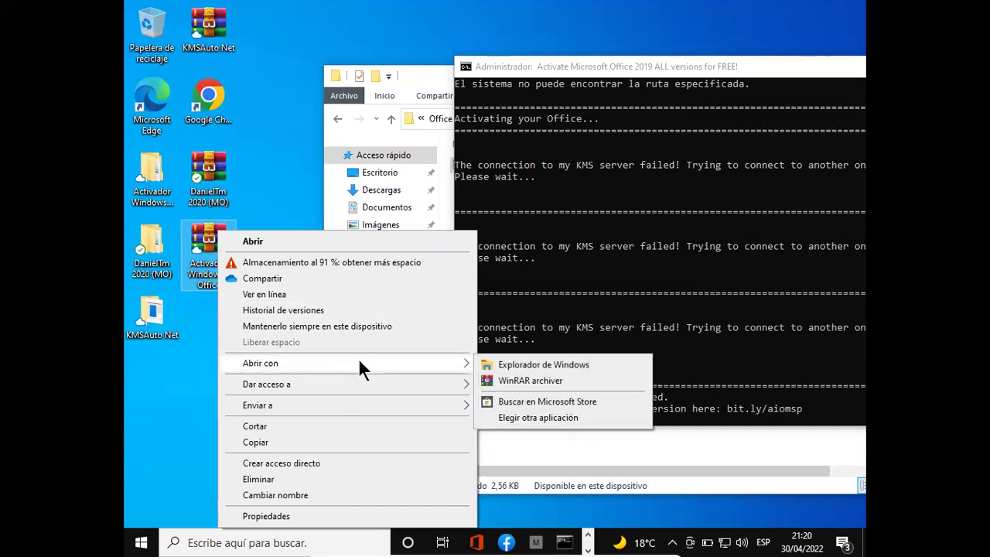
pyautogui.click(526, 380)
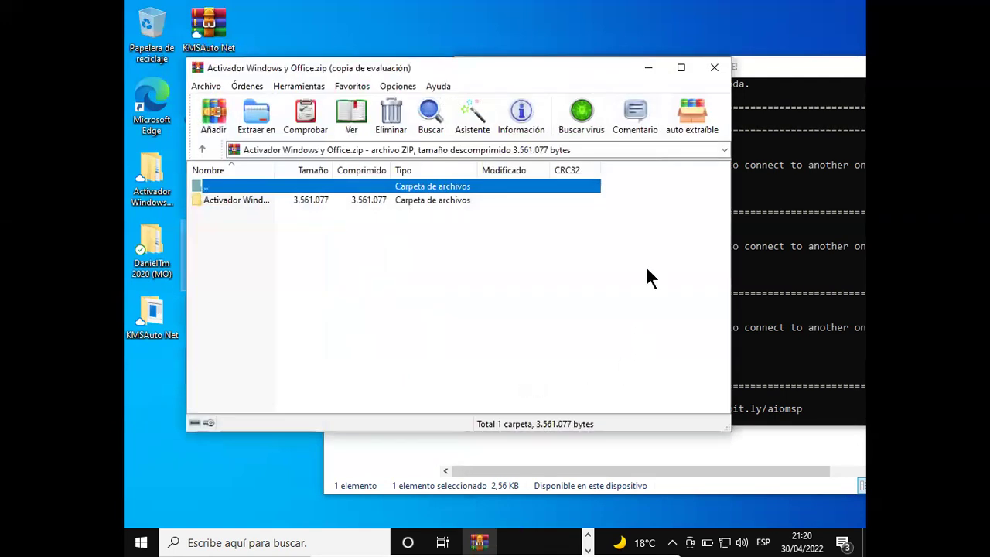
pyautogui.click(715, 67)
# - Review and close the activation console, then close the Activador método 2 folder
pyautogui.moveTo(737, 69); pyautogui.dragTo(569, 68)
pyautogui.click(623, 230)
pyautogui.scroll(-5, 685, 380)
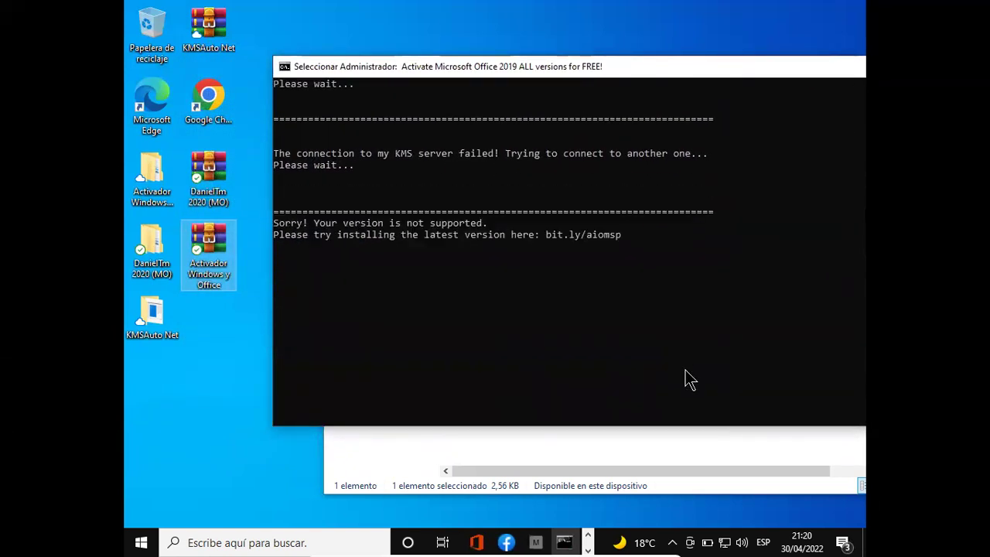
pyautogui.moveTo(530, 69); pyautogui.dragTo(366, 131)
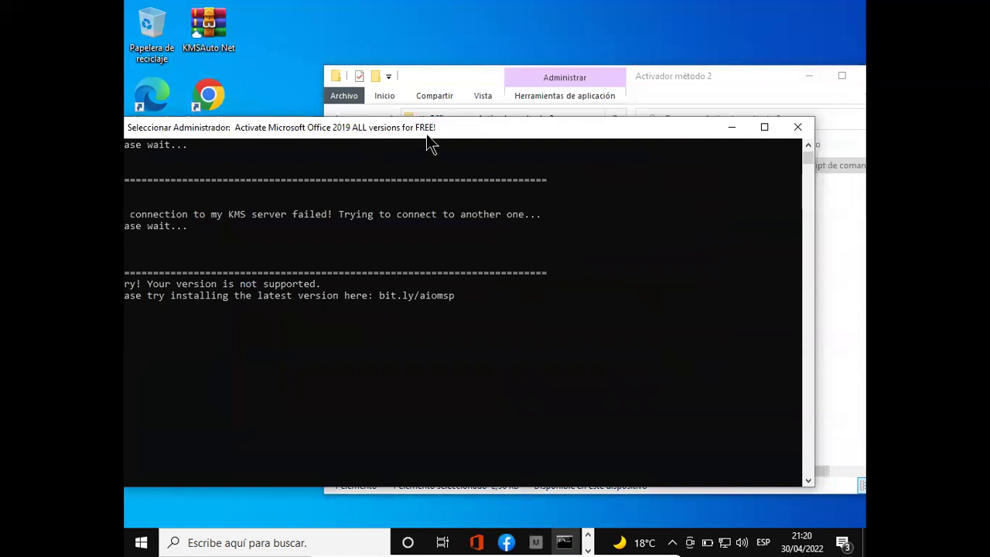
pyautogui.click(804, 130)
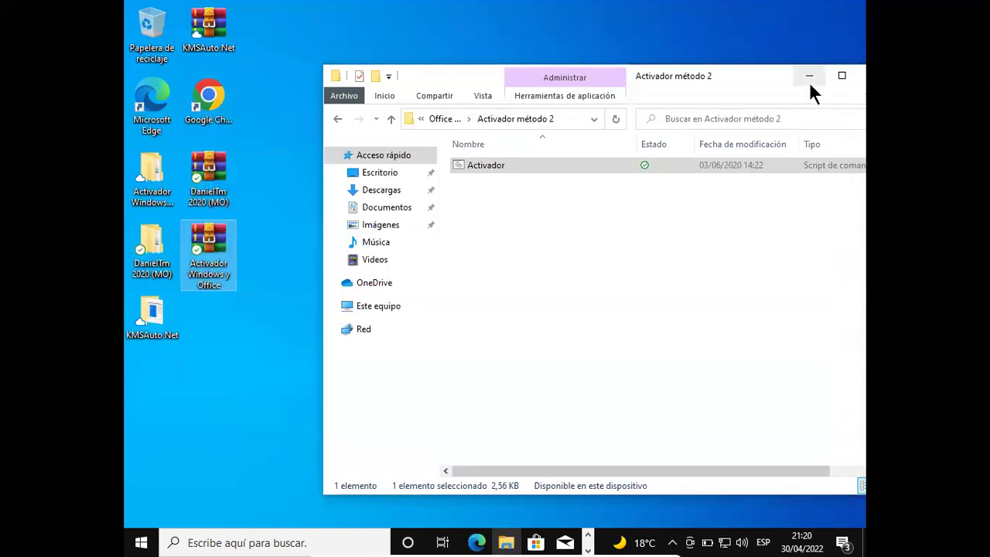
pyautogui.moveTo(813, 77); pyautogui.dragTo(729, 89)
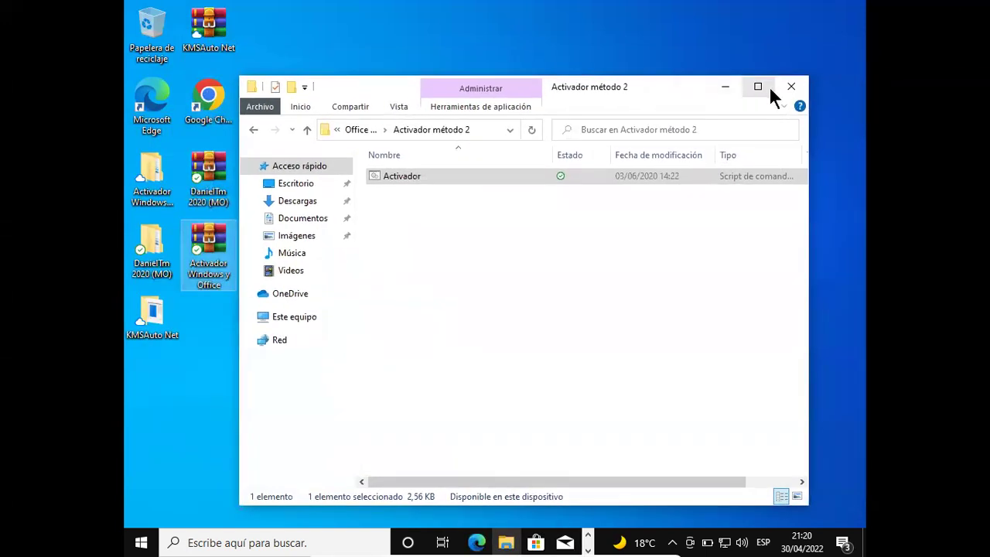
pyautogui.click(790, 88)
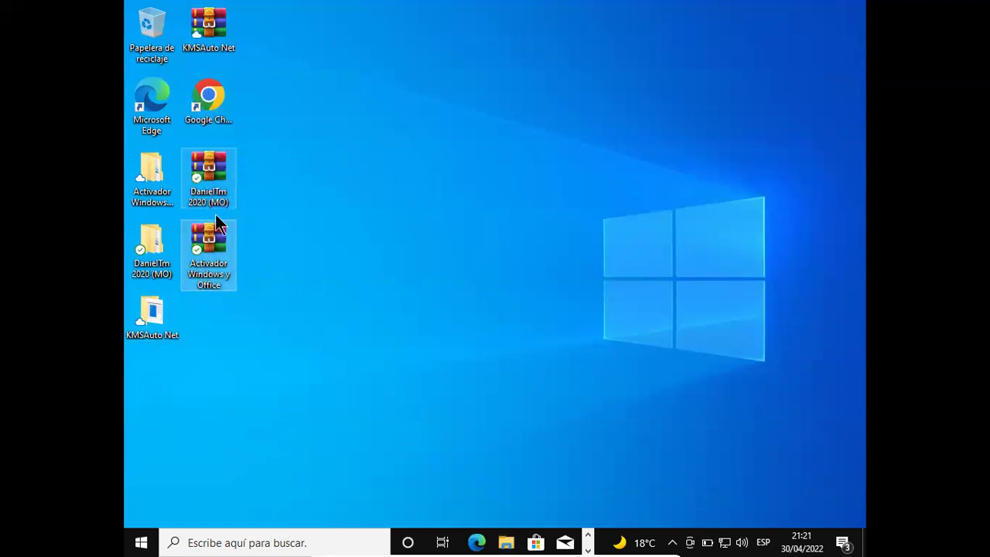
# - Extract the archive into 'Activador Windows y Office\' with Sí a todo, then refresh the desktop
pyautogui.rightClick(214, 246)
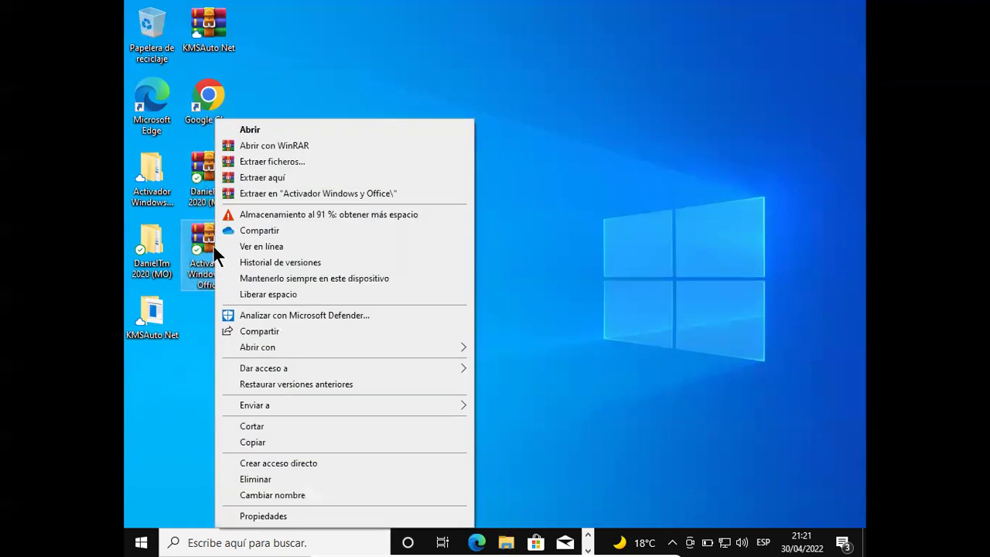
pyautogui.rightClick(197, 244)
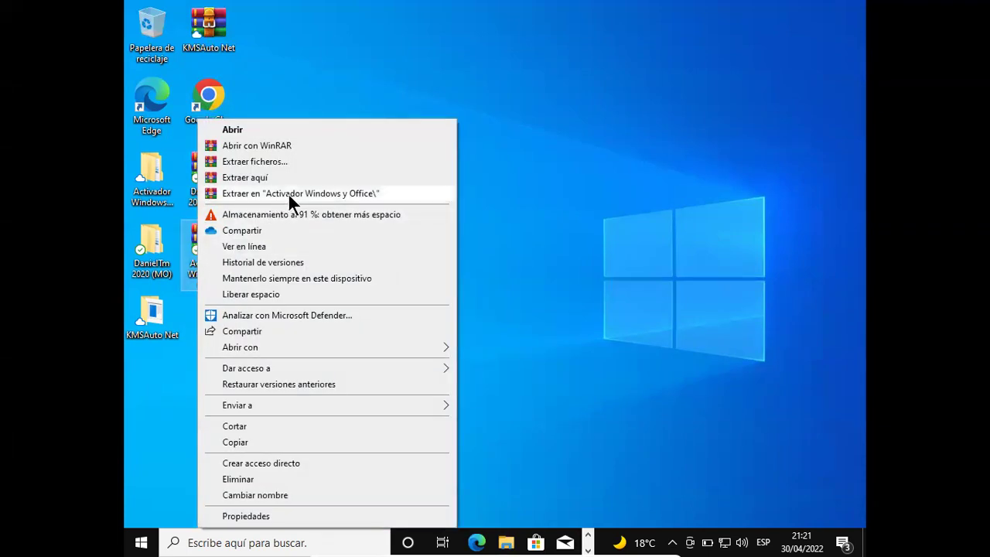
pyautogui.click(288, 193)
pyautogui.click(463, 354)
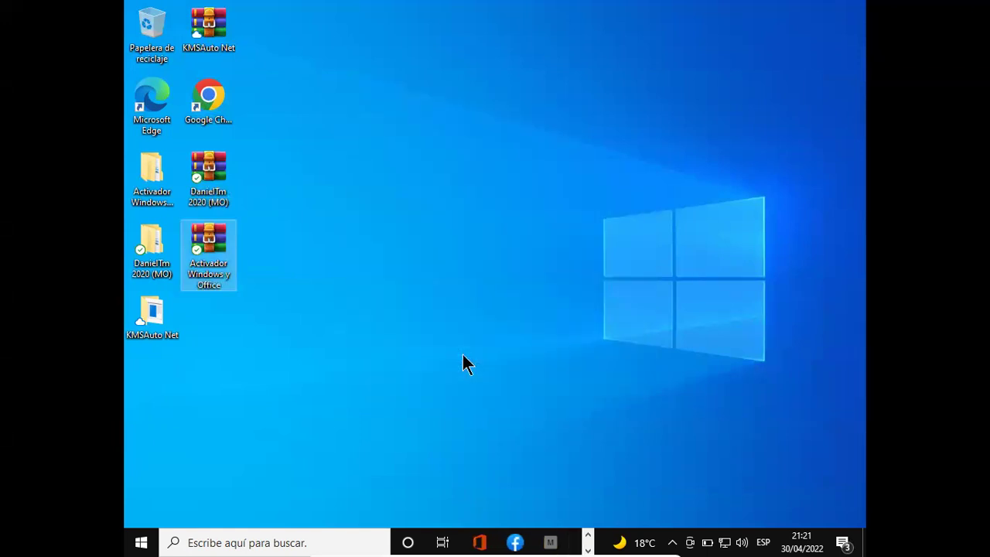
pyautogui.rightClick(454, 237)
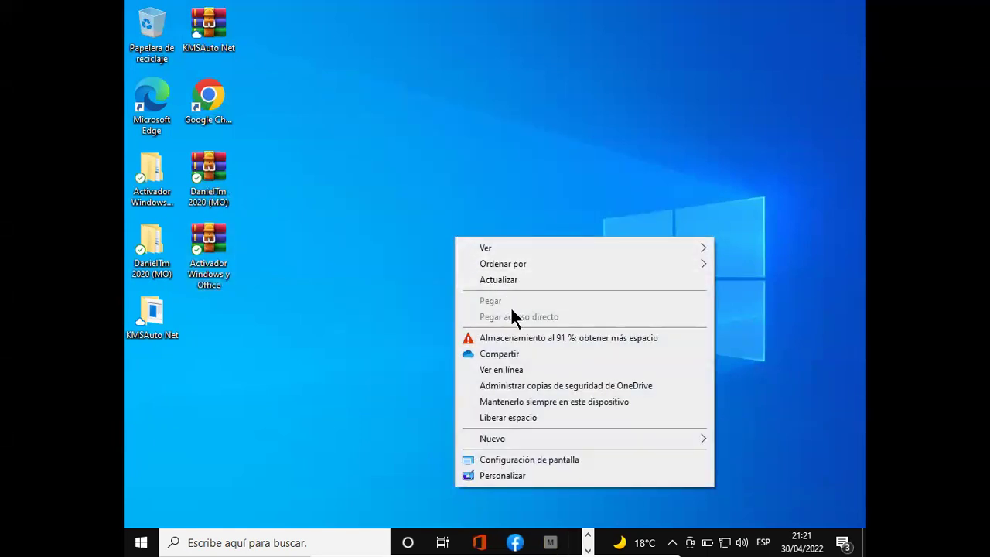
pyautogui.click(510, 280)
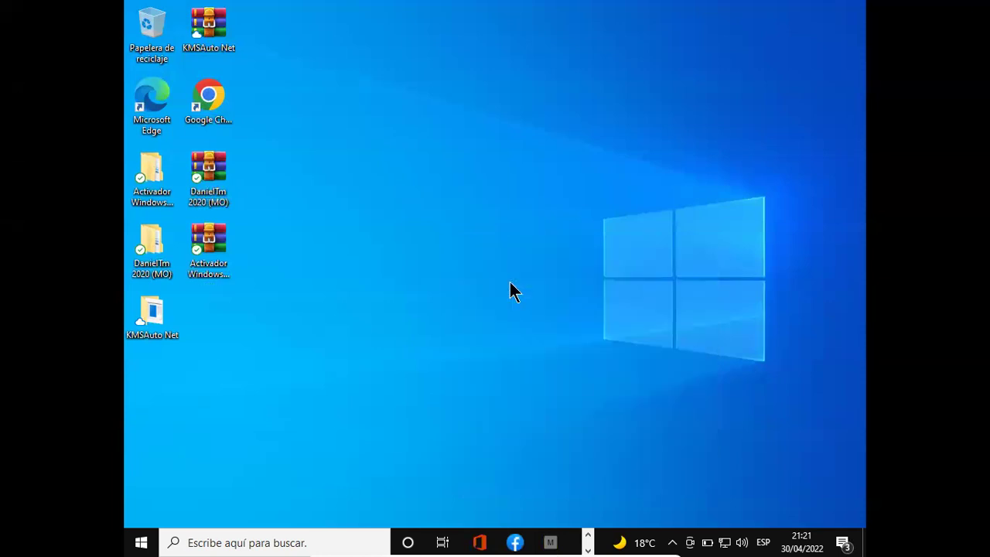
# - Extract 1.5.4-PVP here with its password, dismiss the two checksum errors, and close the folder
pyautogui.doubleClick(154, 190)
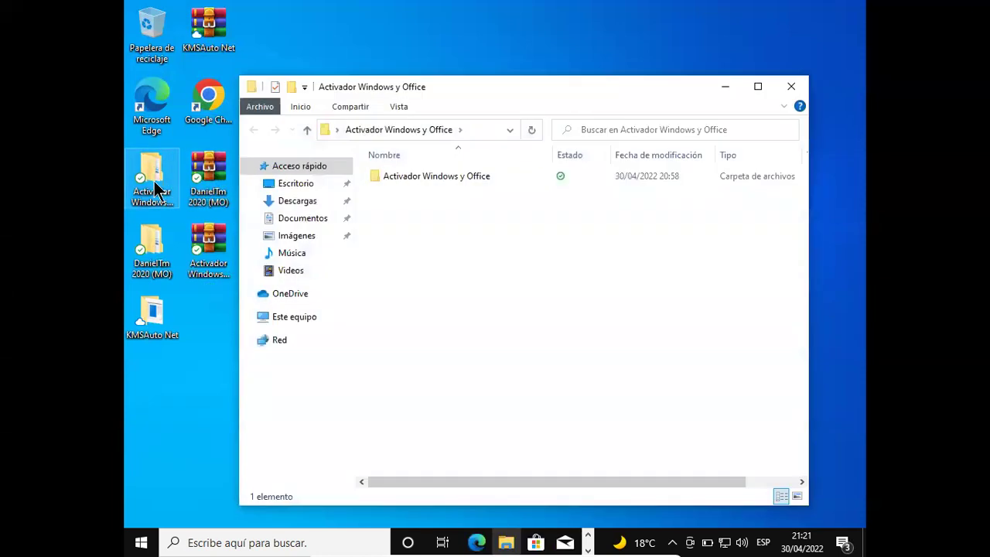
pyautogui.click(425, 177)
pyautogui.doubleClick(424, 177)
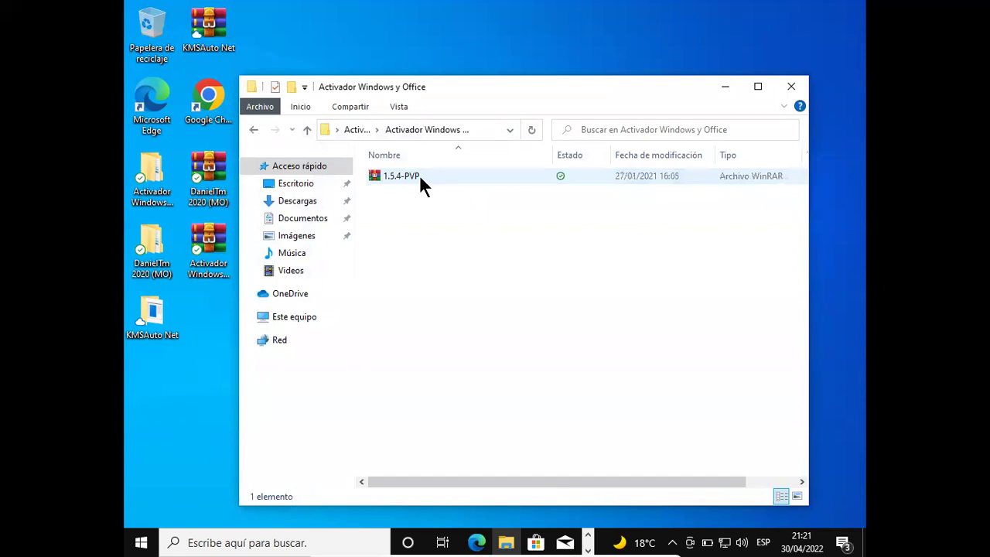
pyautogui.click(419, 175)
pyautogui.rightClick(419, 175)
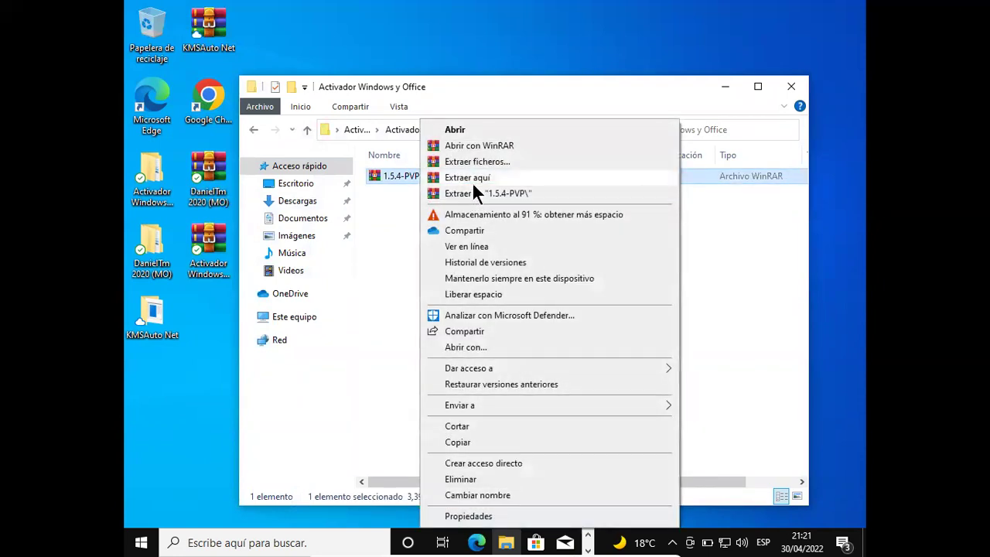
pyautogui.click(471, 179)
pyautogui.write('•••••')
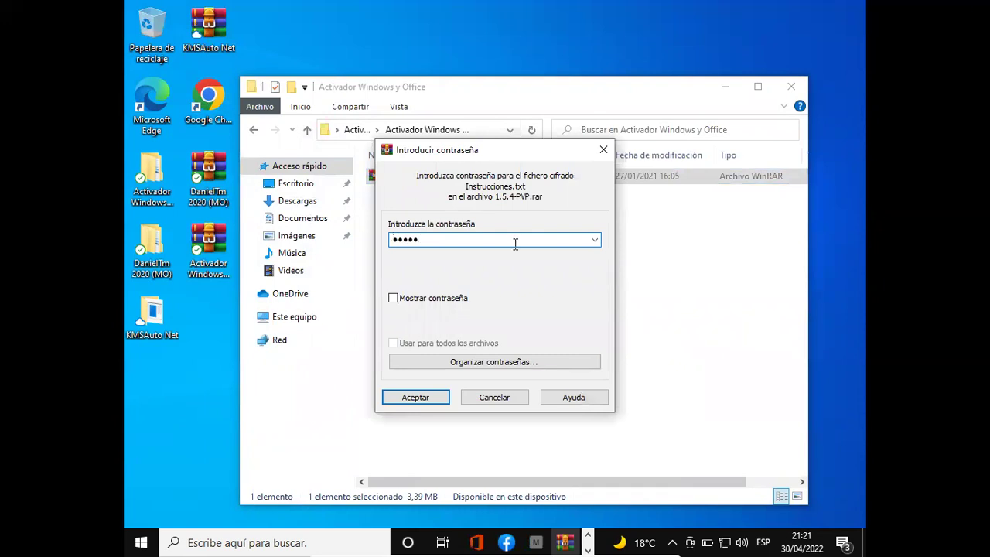
pyautogui.click(416, 397)
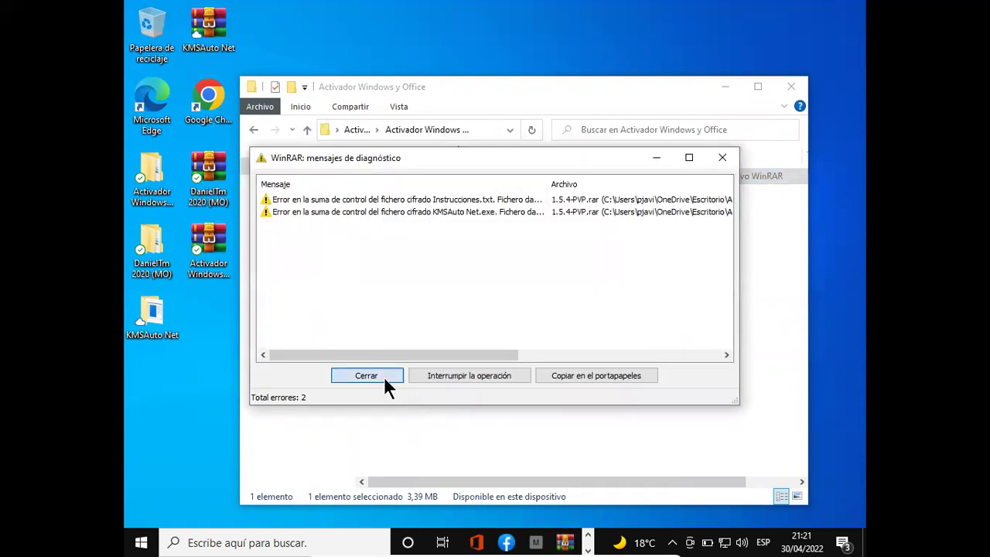
pyautogui.click(367, 376)
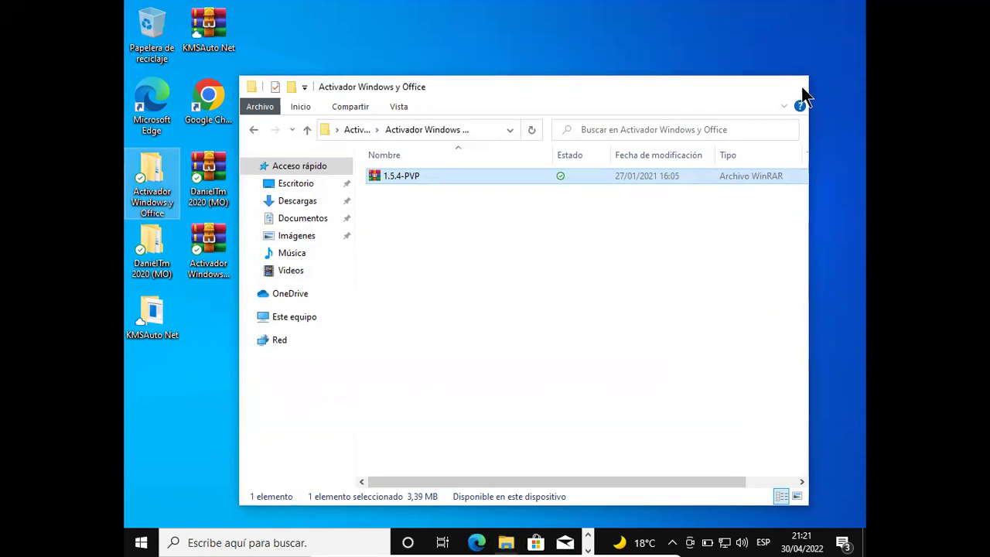
pyautogui.click(803, 90)
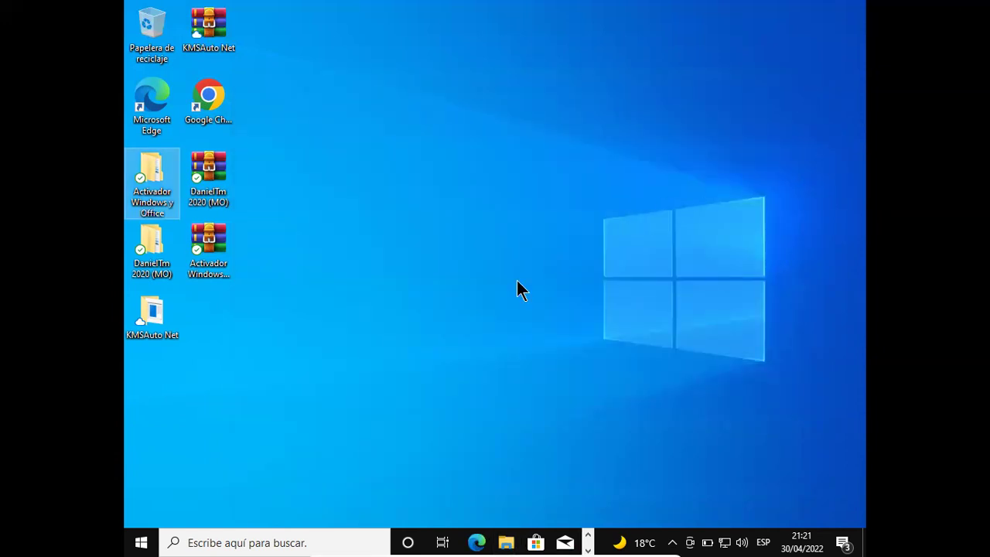
# - Open KMSAuto Net.rar in WinRAR archiver, then close it
pyautogui.click(207, 245)
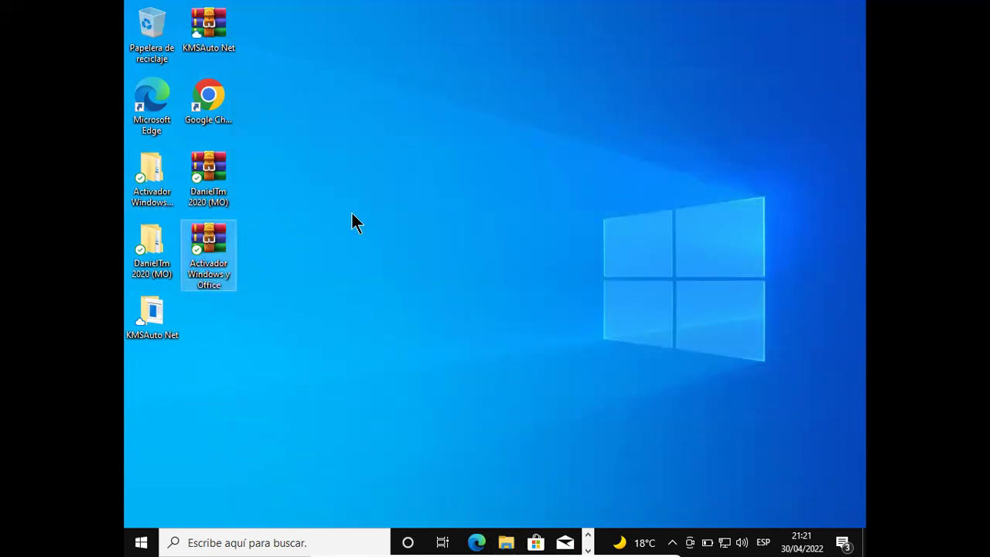
pyautogui.click(207, 48)
pyautogui.rightClick(209, 34)
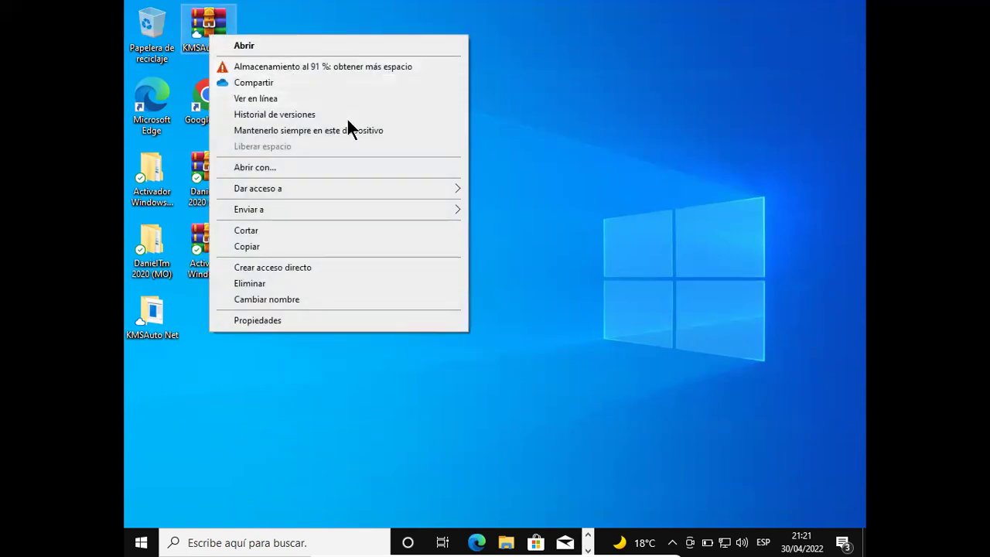
pyautogui.click(371, 167)
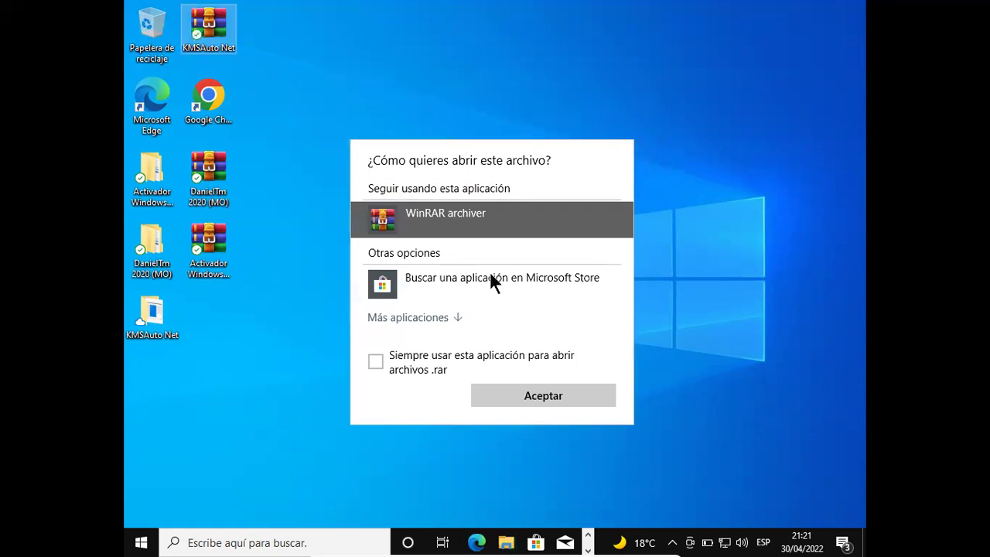
pyautogui.click(521, 395)
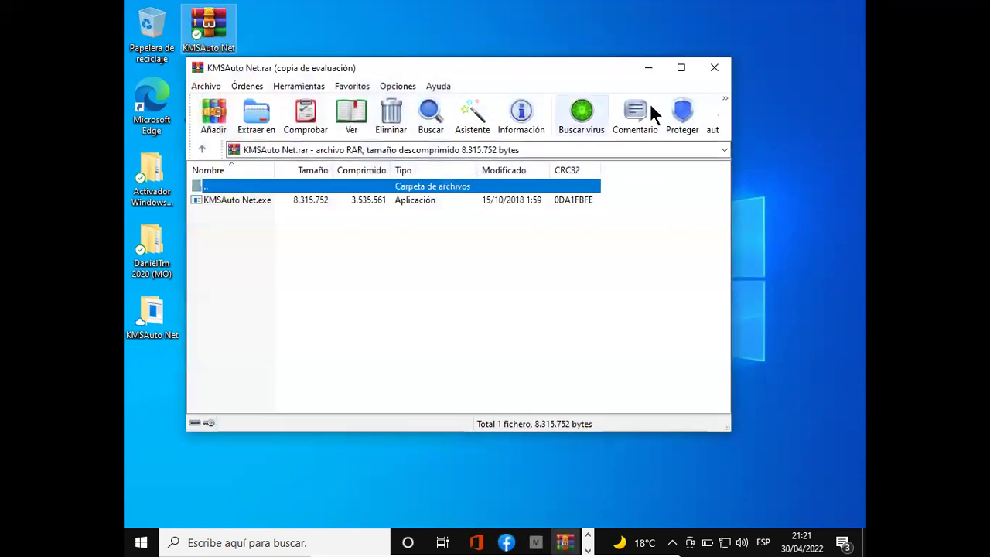
pyautogui.click(708, 69)
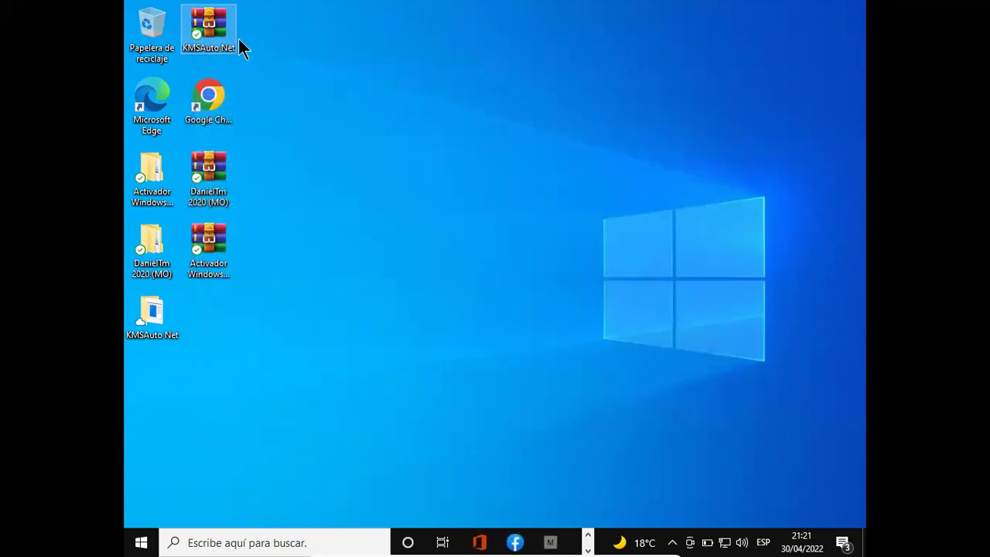
# - Extract KMSAuto Net.rar into 'KMSAuto Net\' with Sí a todo, then refresh the desktop
pyautogui.rightClick(231, 36)
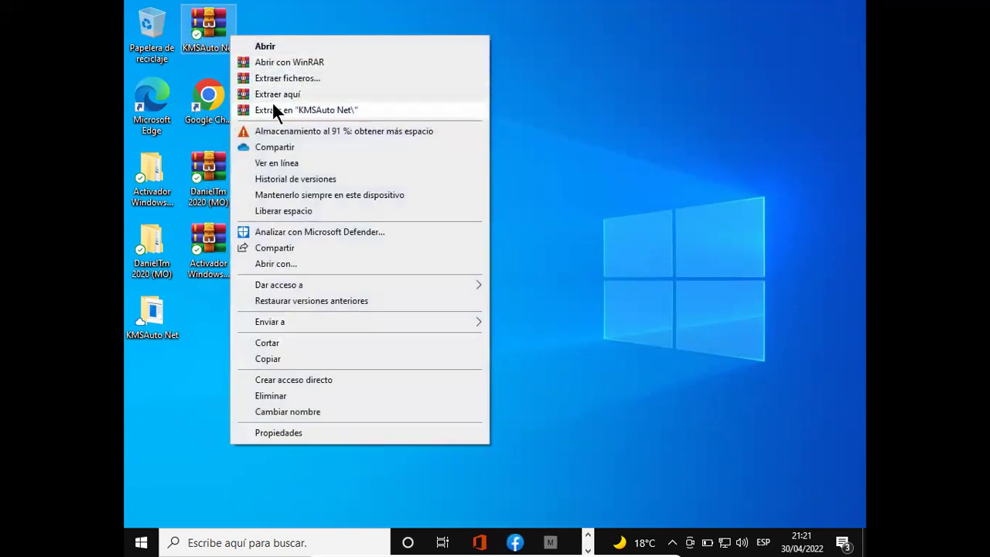
pyautogui.click(272, 110)
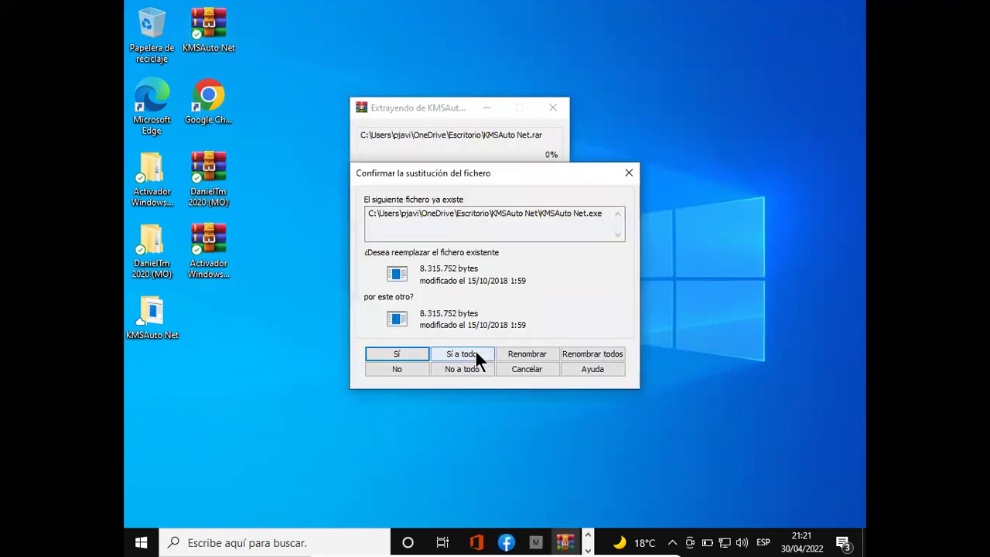
pyautogui.click(438, 355)
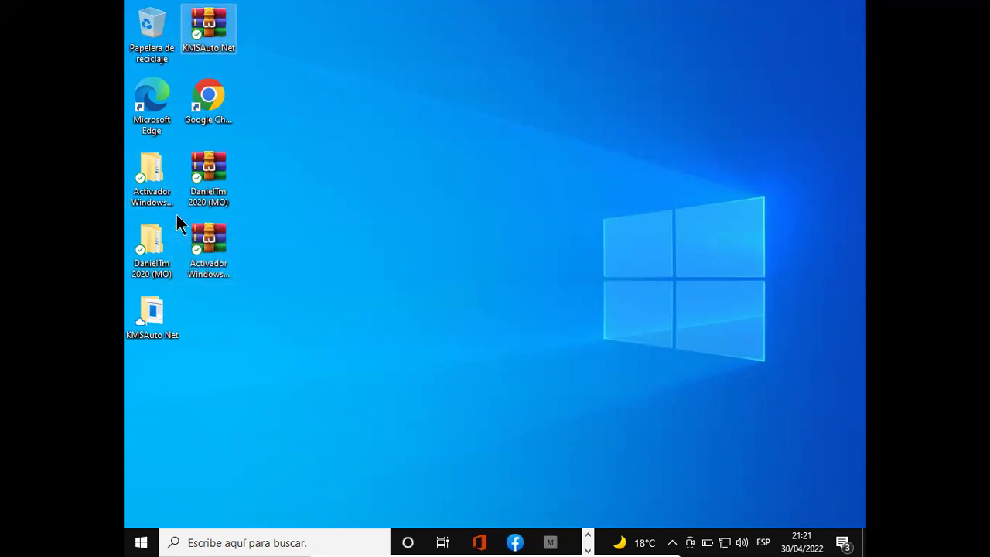
pyautogui.click(160, 306)
pyautogui.rightClick(322, 284)
pyautogui.click(389, 80)
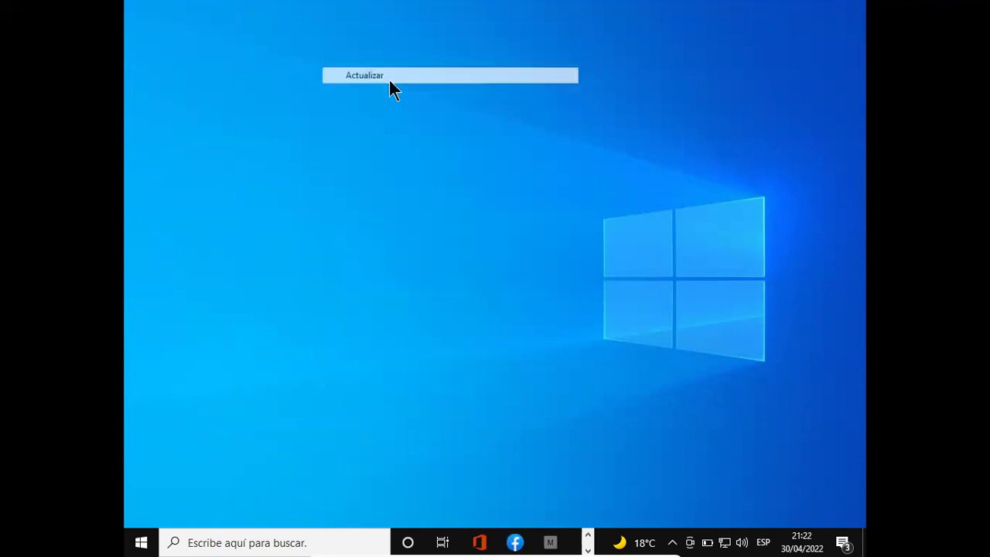
# - Launch KMSAuto Net from its folder with administrator rights
pyautogui.doubleClick(152, 315)
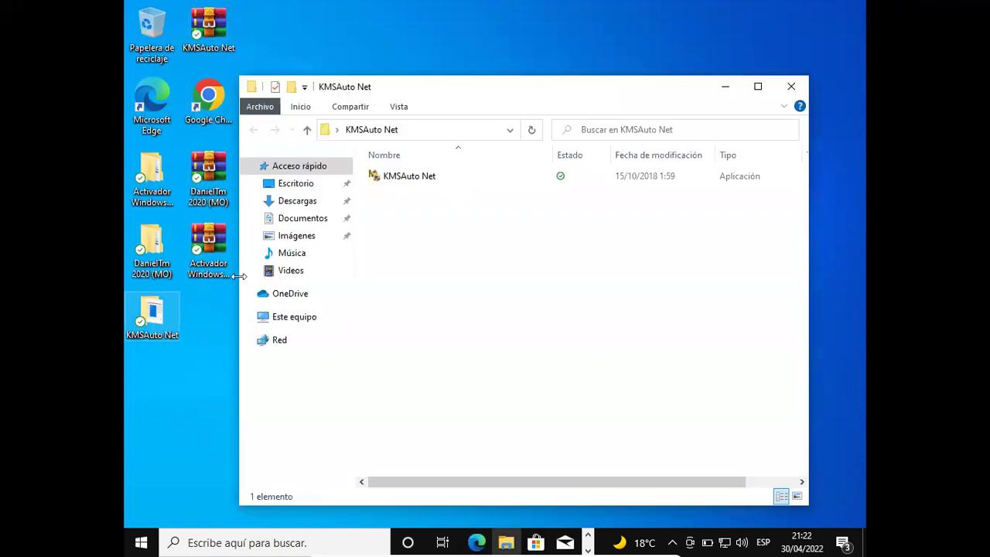
pyautogui.click(432, 171)
pyautogui.rightClick(431, 178)
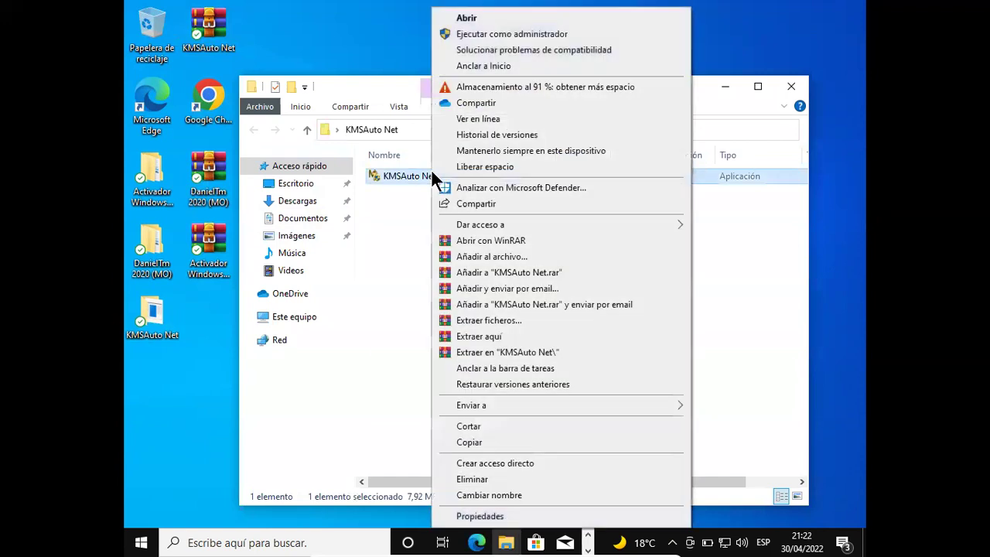
pyautogui.click(502, 33)
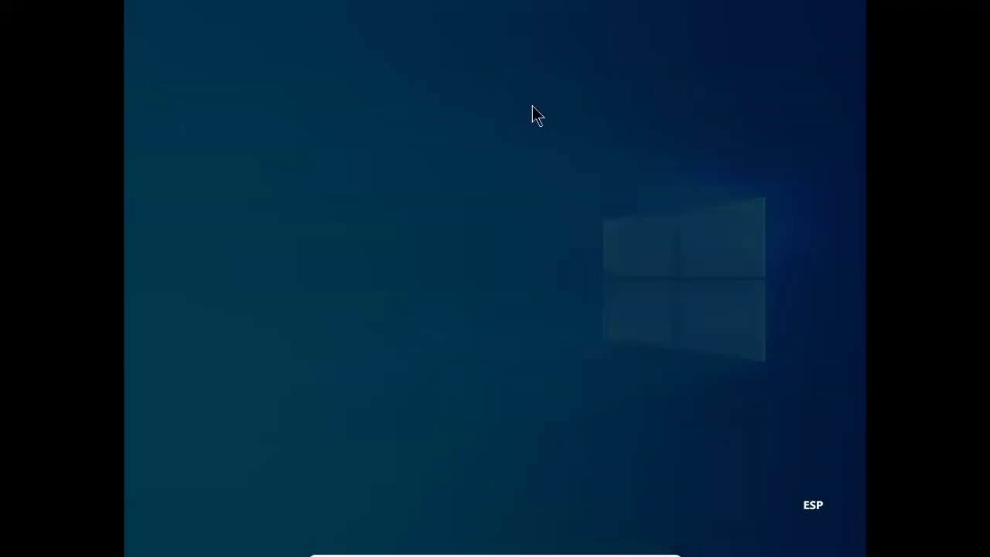
pyautogui.click(448, 373)
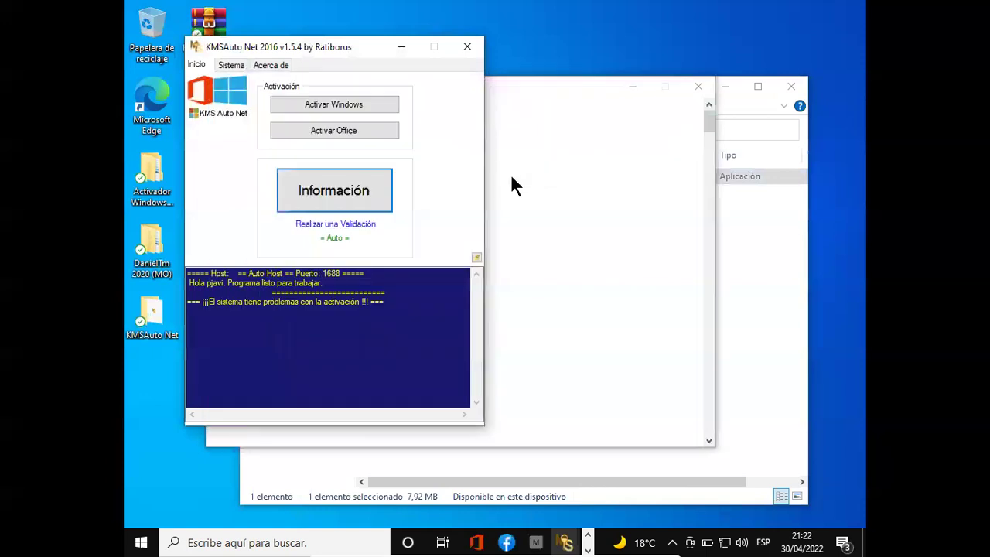
# - Activate Windows with the default Home key, accept the reactivation task, and close KMSAuto Net
pyautogui.click(337, 105)
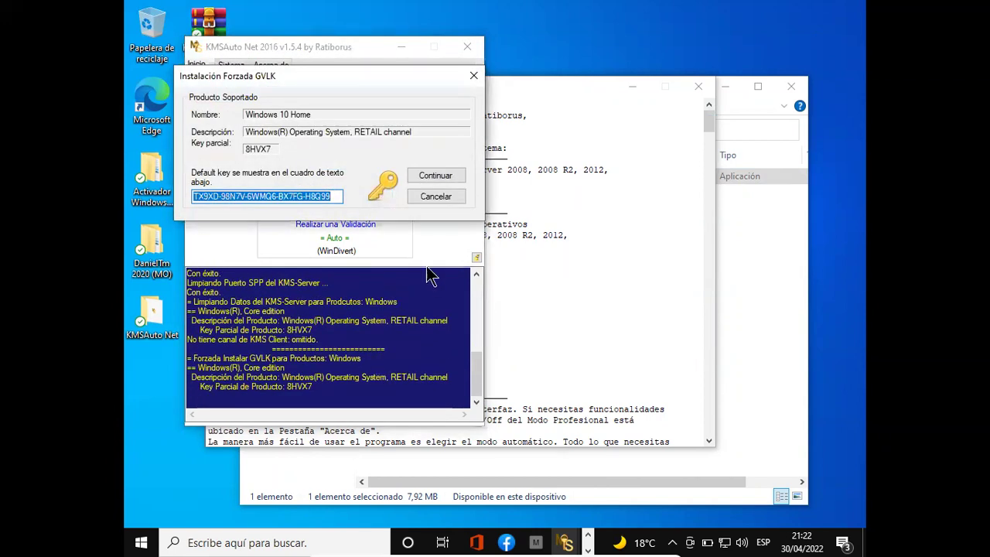
pyautogui.click(436, 175)
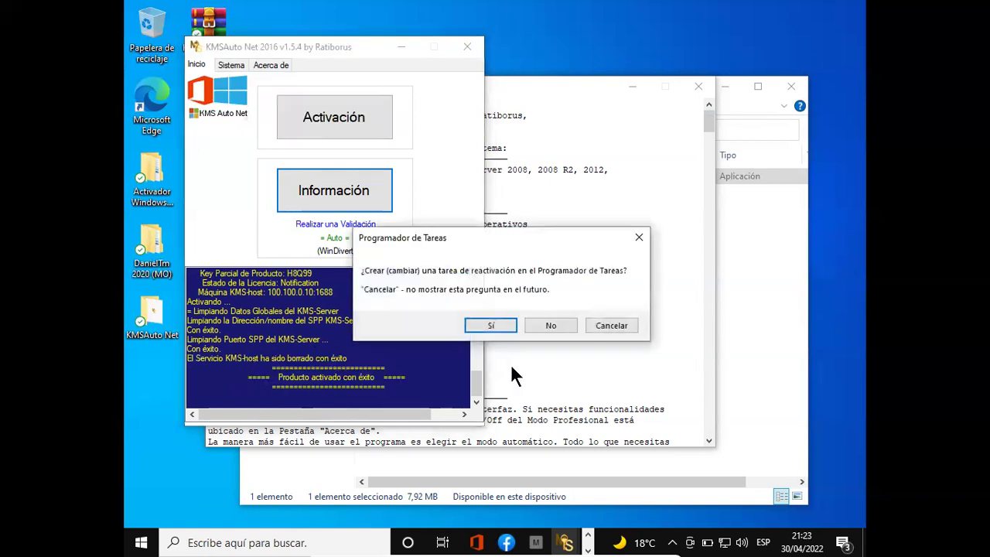
pyautogui.click(490, 325)
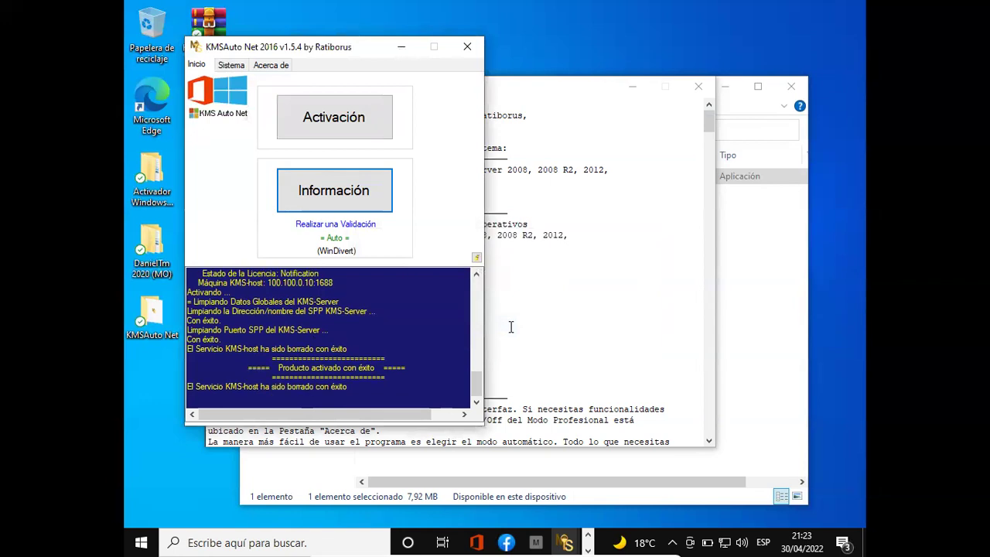
pyautogui.click(478, 42)
# - Close the KMSAuto Net folder and reach Desktop icon settings through Personalizar > Temas
pyautogui.click(793, 86)
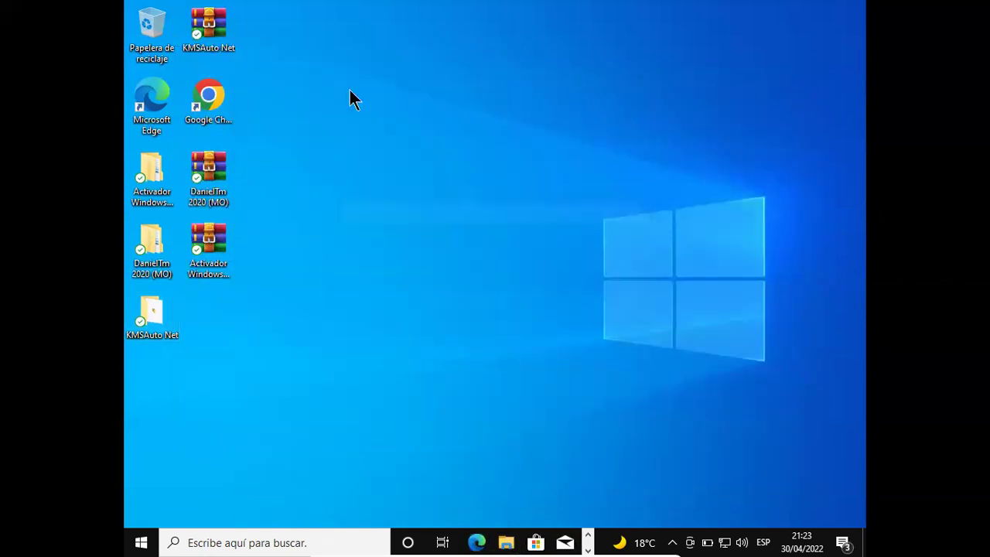
pyautogui.rightClick(432, 138)
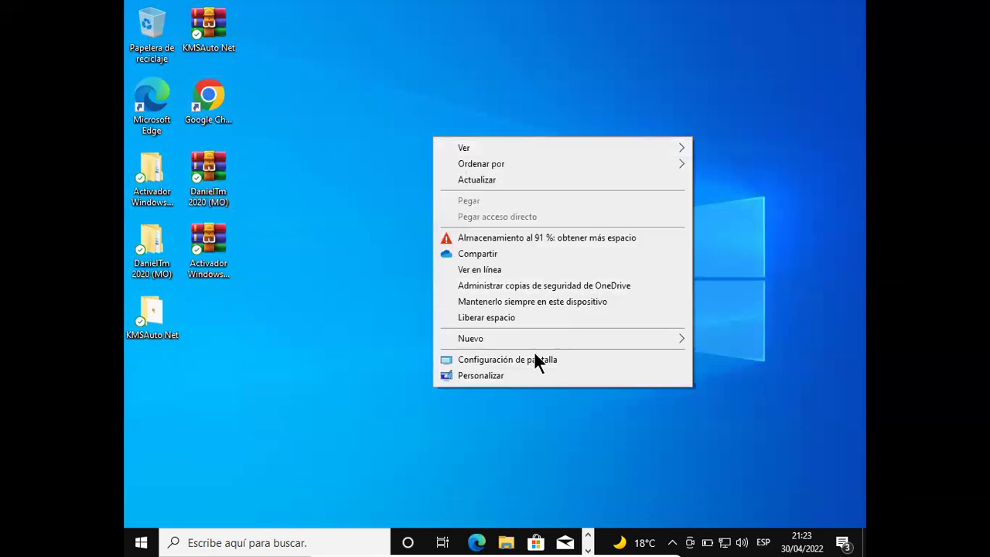
pyautogui.click(522, 379)
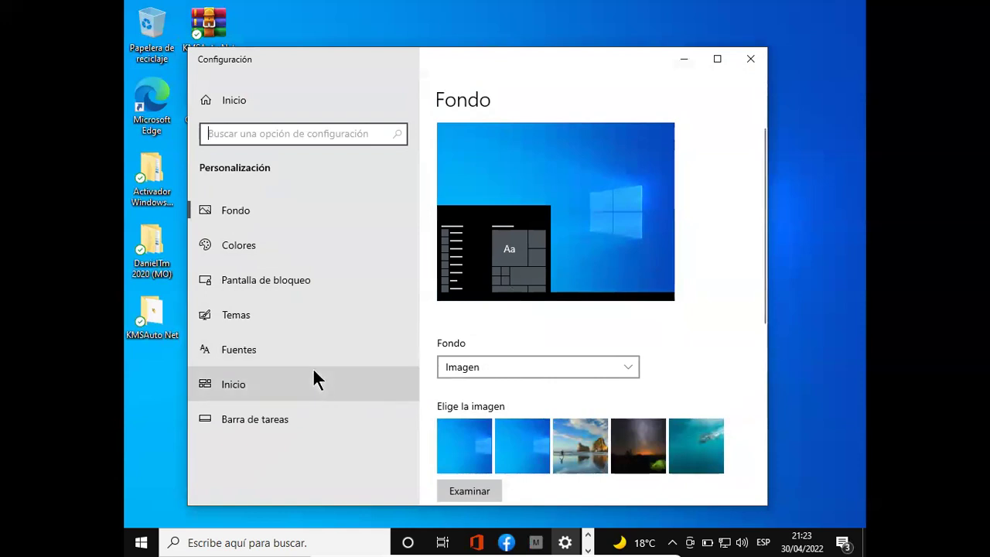
pyautogui.click(312, 408)
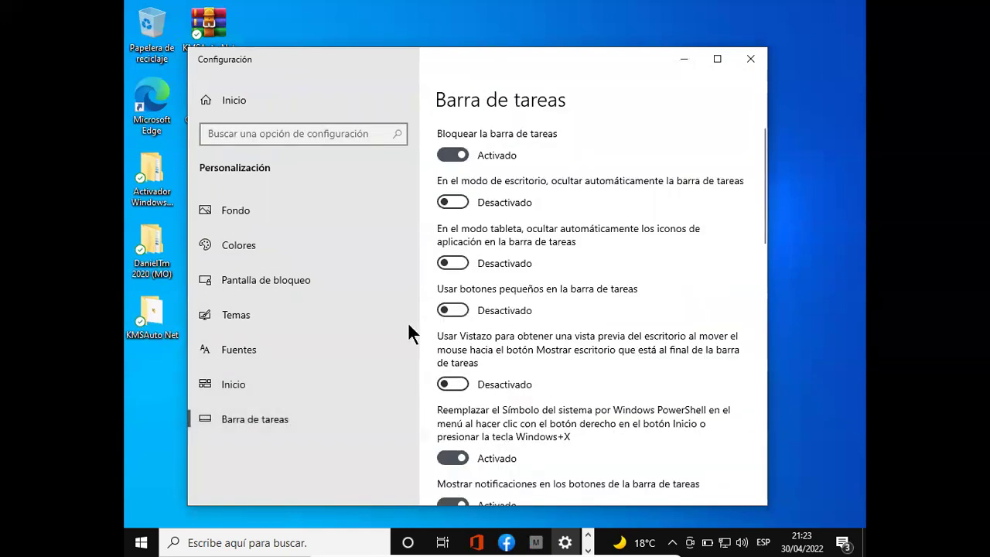
pyautogui.click(298, 317)
pyautogui.scroll(-1, 557, 355)
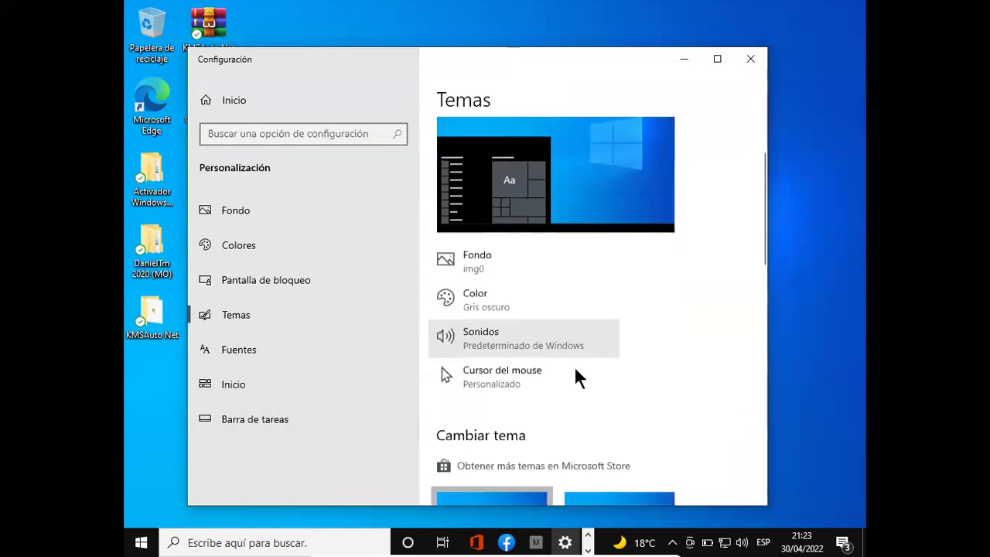
pyautogui.scroll(-5, 582, 379)
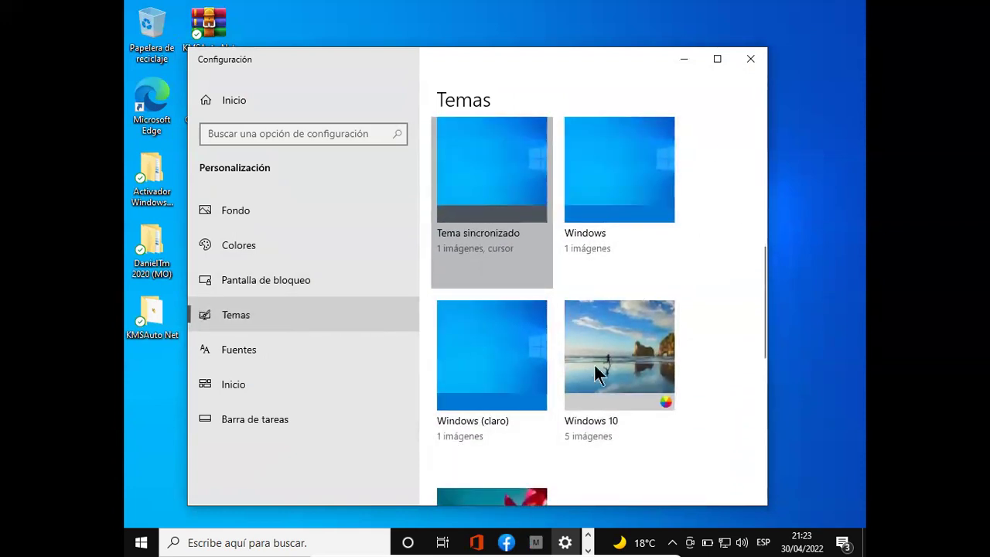
pyautogui.scroll(-5, 594, 395)
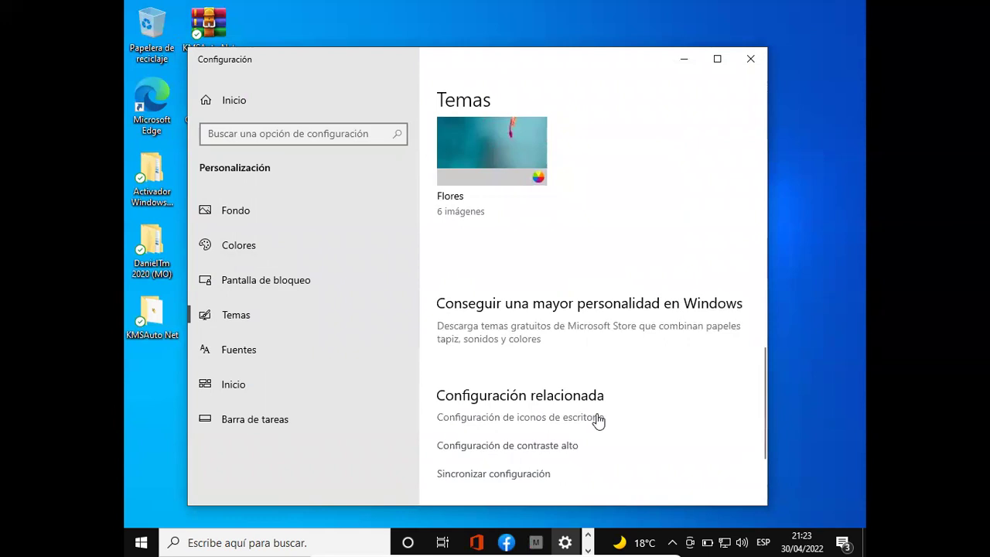
pyautogui.click(580, 423)
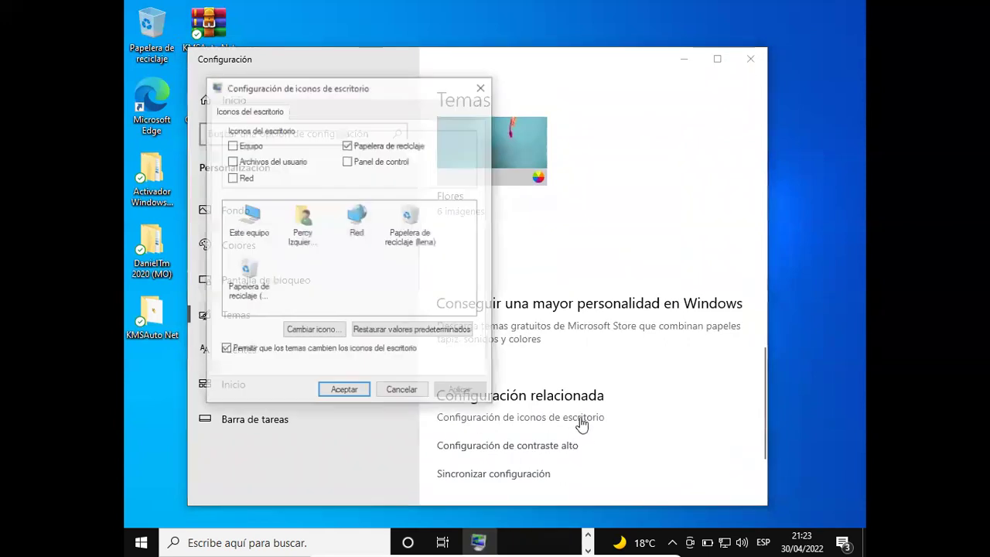
# - Enable the user files, Red, Equipo and Panel de control icons, apply, and close Settings
pyautogui.click(233, 161)
pyautogui.click(233, 177)
pyautogui.click(232, 145)
pyautogui.click(347, 161)
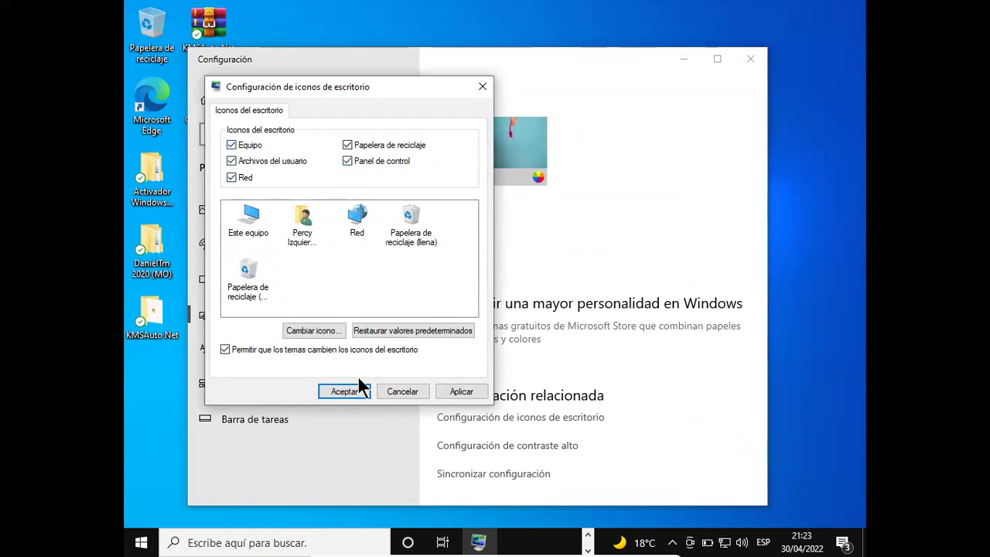
pyautogui.click(365, 392)
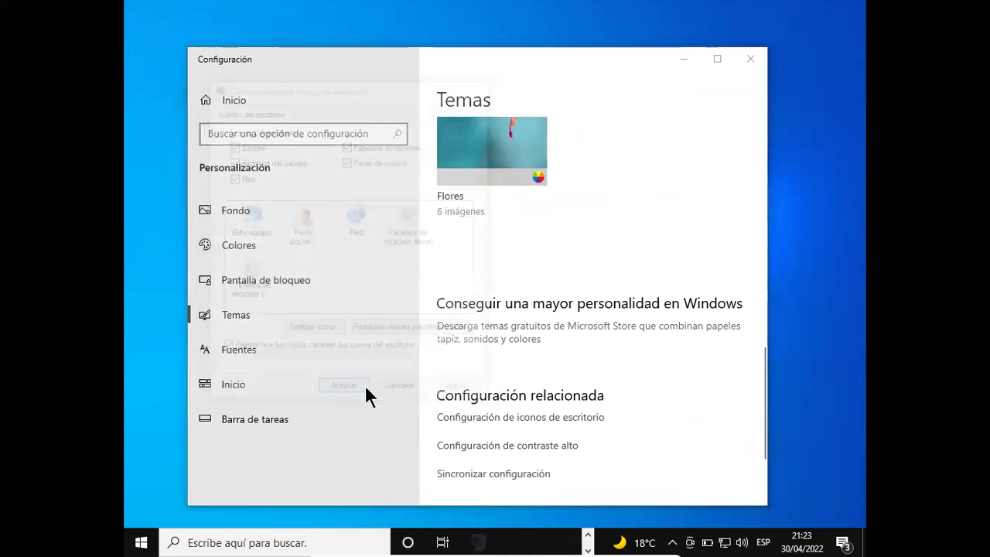
pyautogui.click(749, 60)
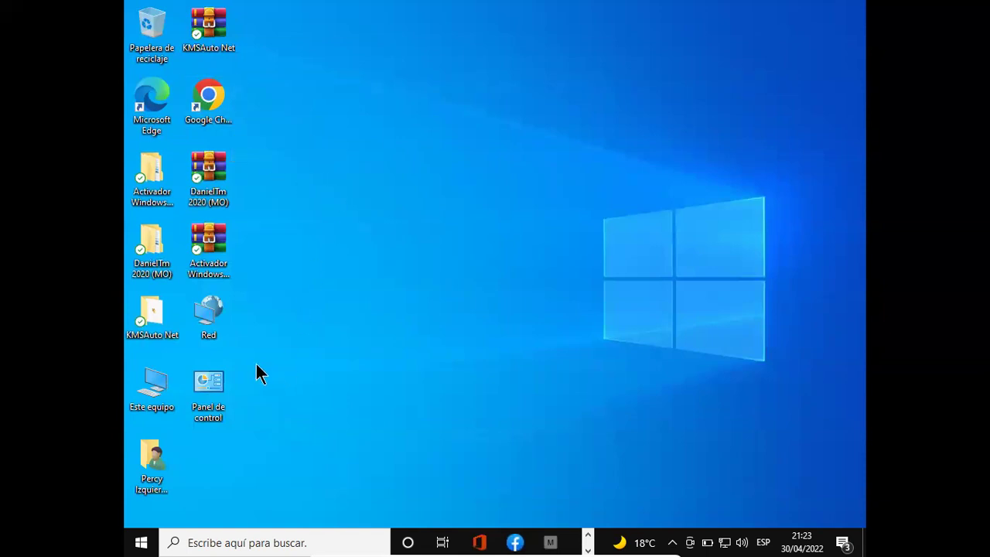
# - Open Este equipo's properties and review the About page: Windows 10 Home, version 21H2, build 19044.1288
pyautogui.rightClick(155, 384)
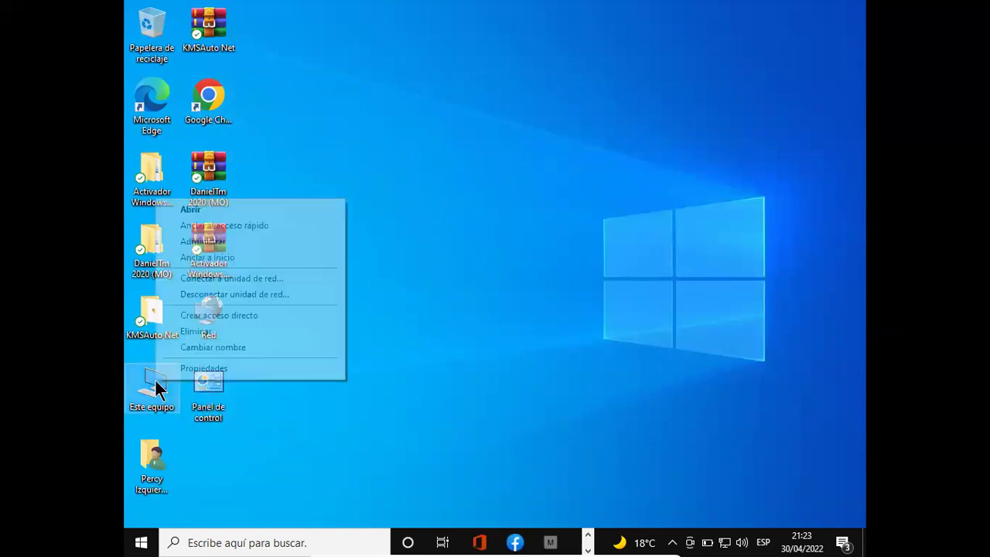
pyautogui.click(212, 371)
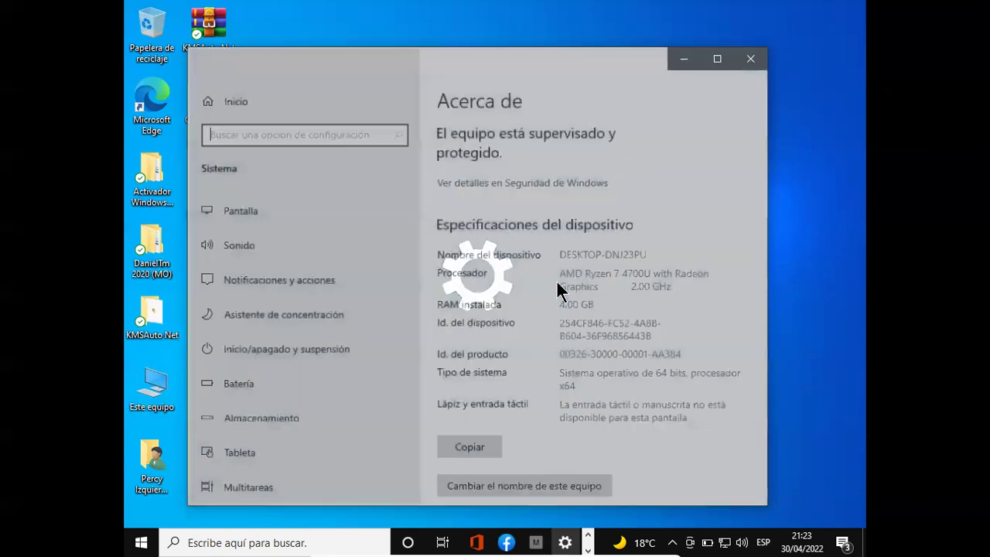
pyautogui.scroll(-5, 557, 283)
pyautogui.scroll(5, 556, 280)
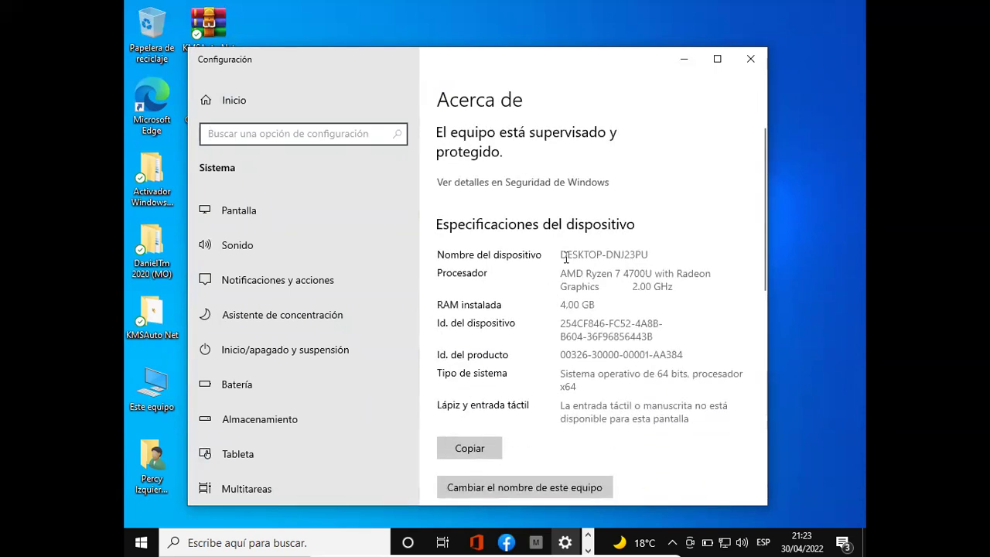
pyautogui.scroll(-8, 631, 303)
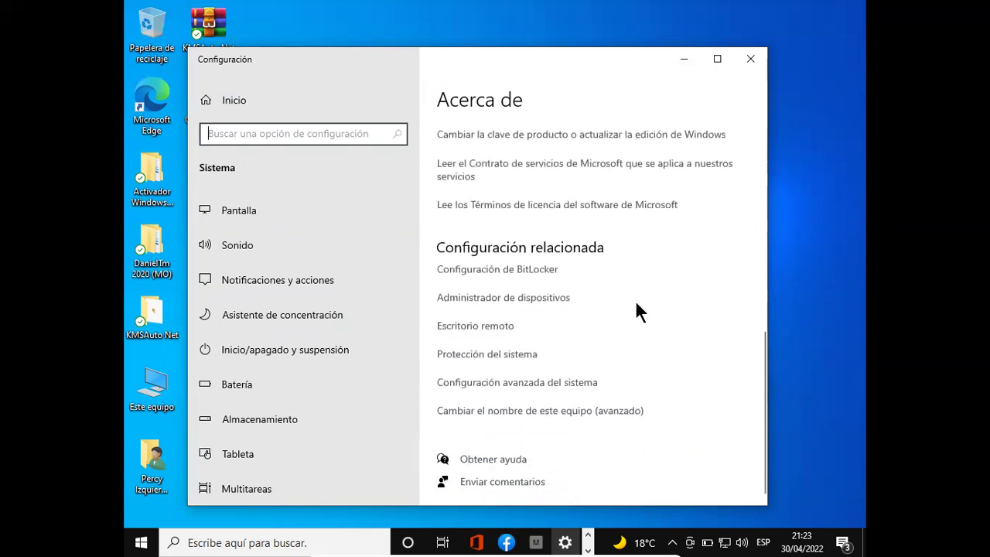
pyautogui.scroll(1, 635, 300)
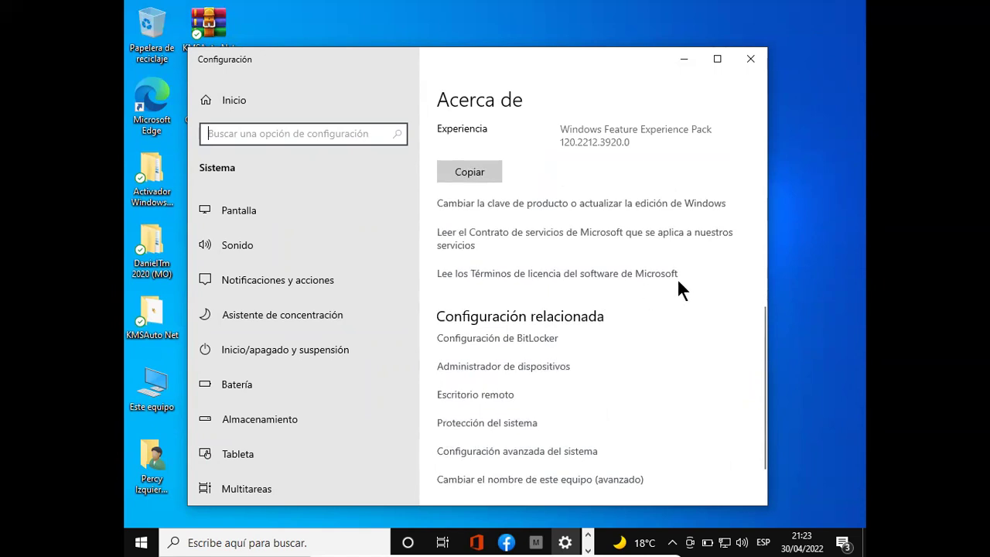
pyautogui.scroll(-1, 679, 283)
pyautogui.scroll(3, 678, 283)
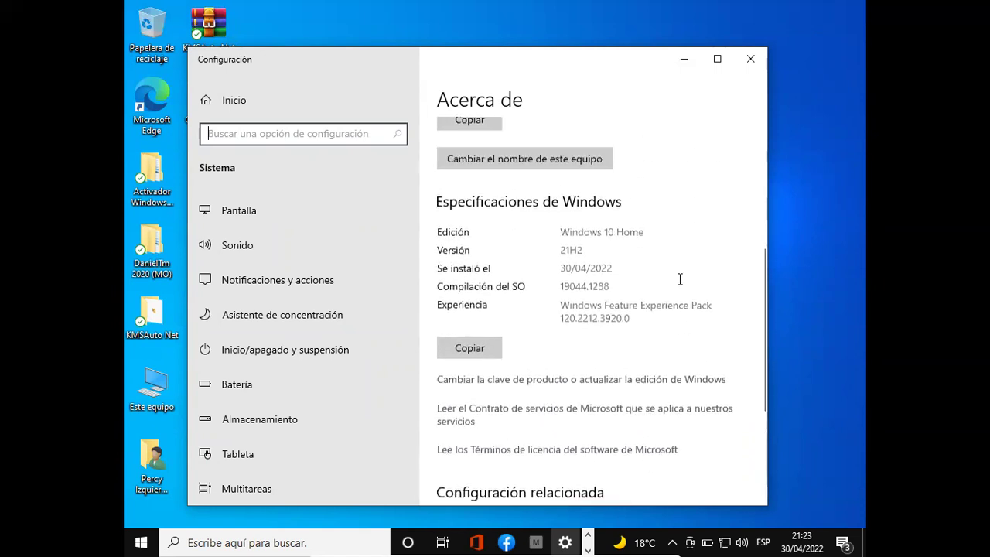
pyautogui.scroll(4, 679, 279)
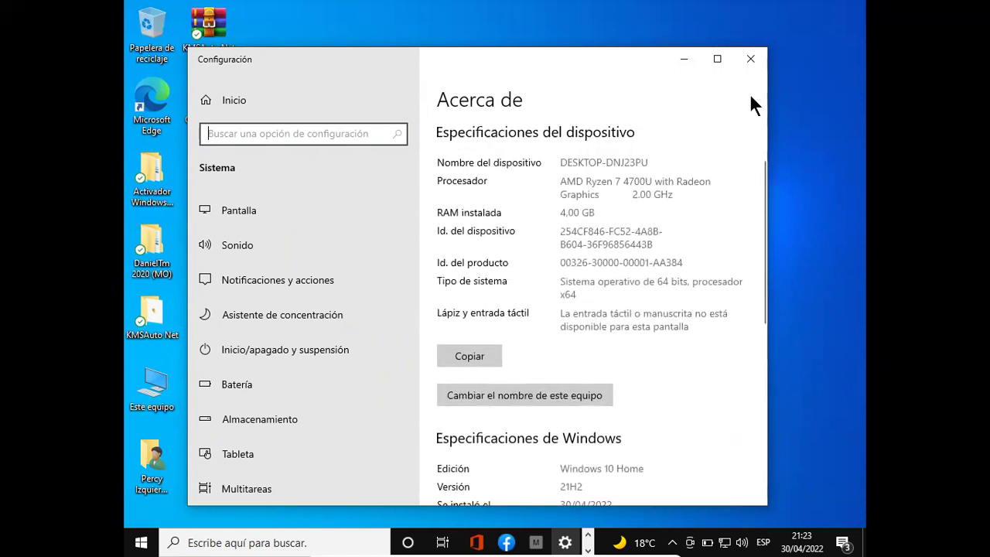
# - Close the About window and reopen Personalizar from the desktop's right-click menu
pyautogui.click(749, 58)
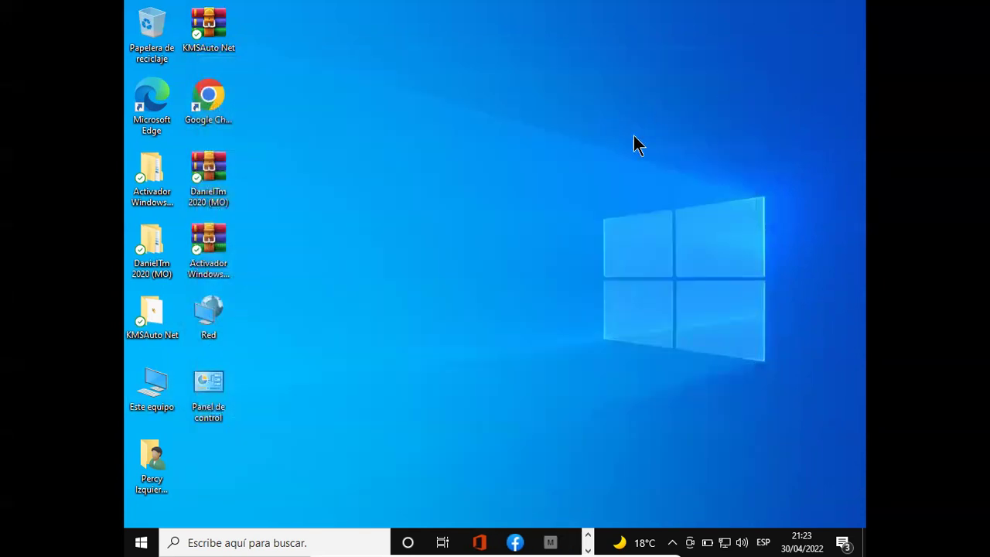
pyautogui.rightClick(636, 125)
pyautogui.click(677, 361)
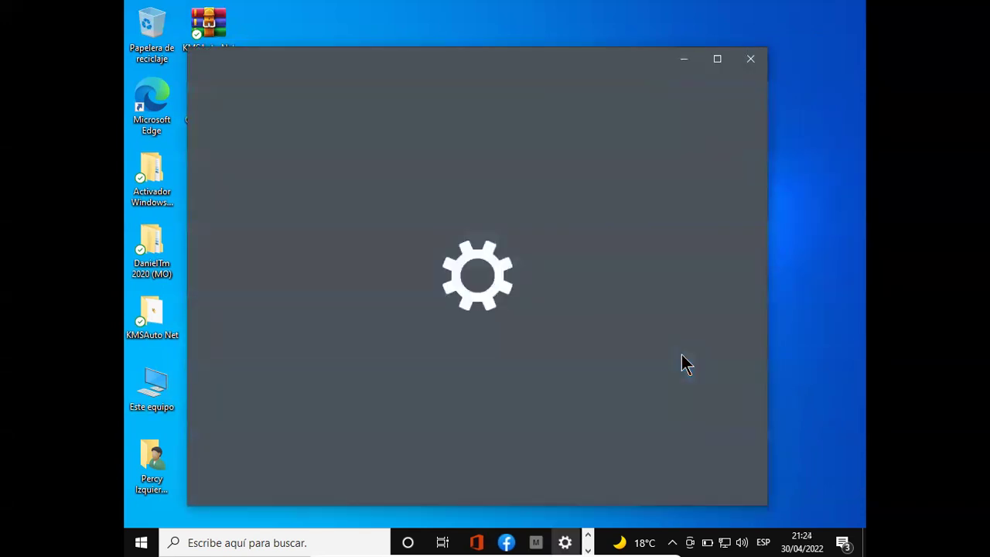